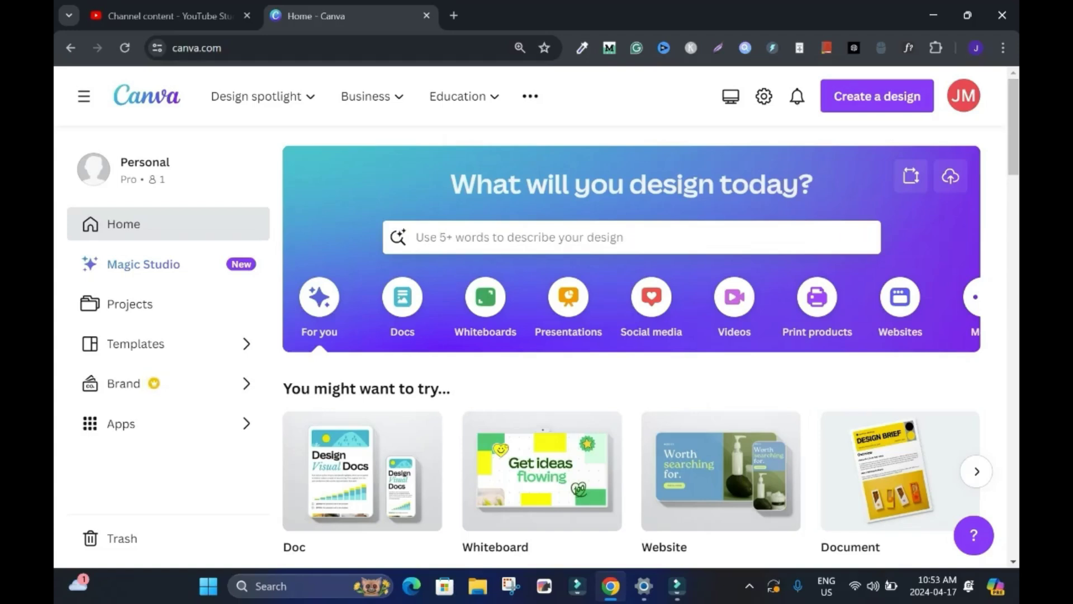
# Search the Canva templates for "LANDING PAGE".
pyautogui.click(559, 237)
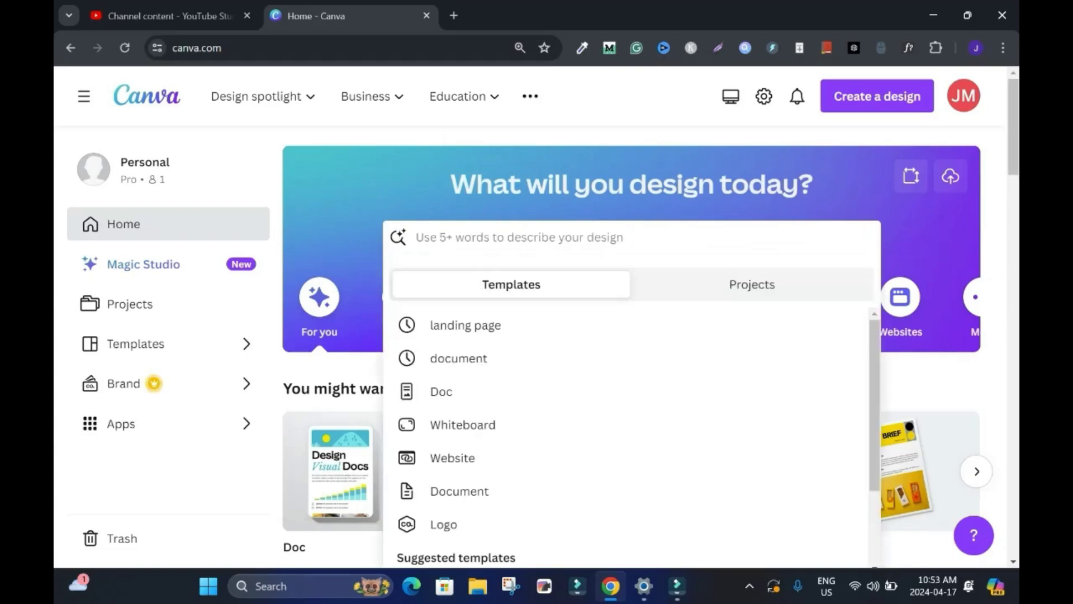
pyautogui.write('LANDING PAGE')
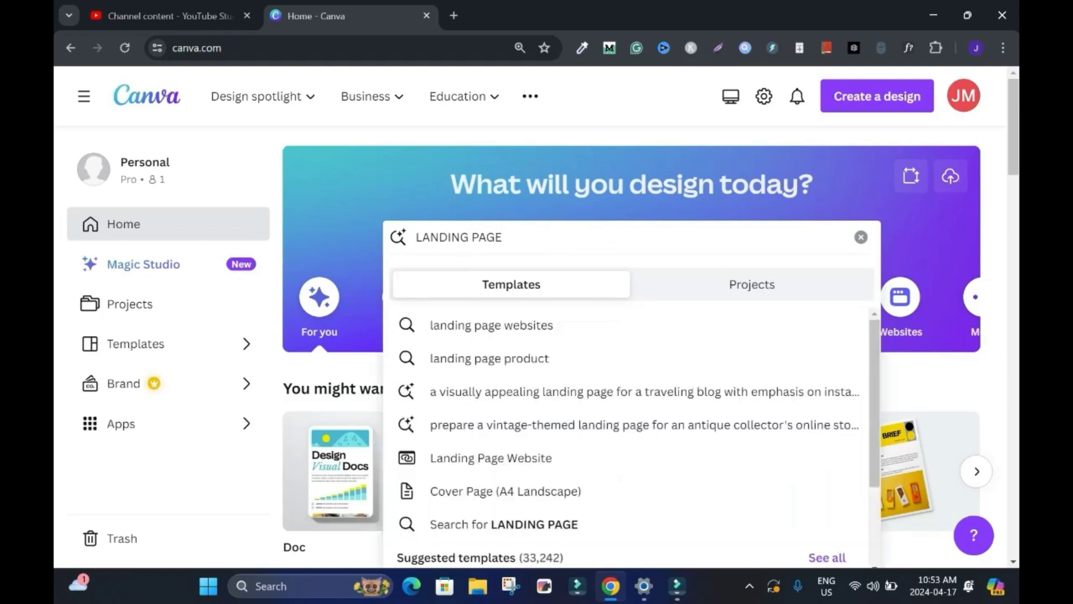
pyautogui.press('Return')
# Browse the landing page template results to compare the available designs.
pyautogui.scroll(-1, 537, 317)
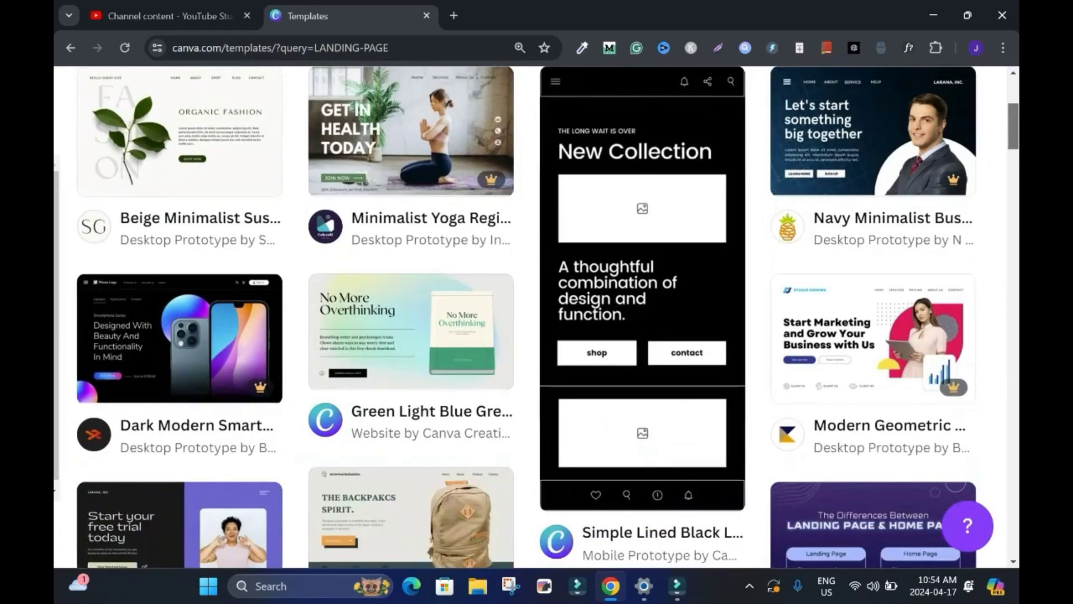
pyautogui.scroll(2, 536, 317)
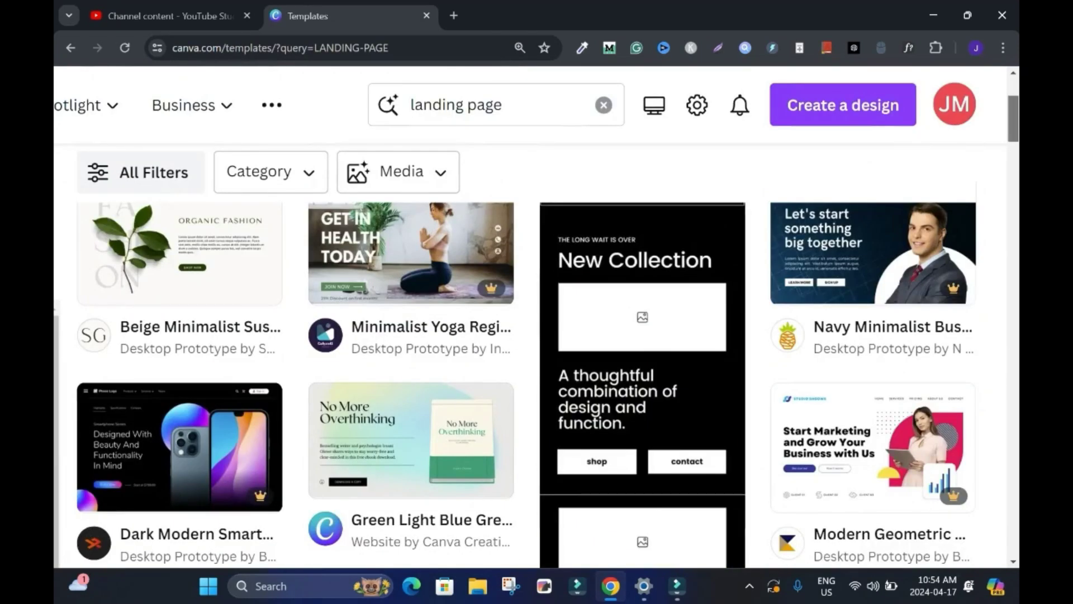
pyautogui.scroll(-8, 537, 318)
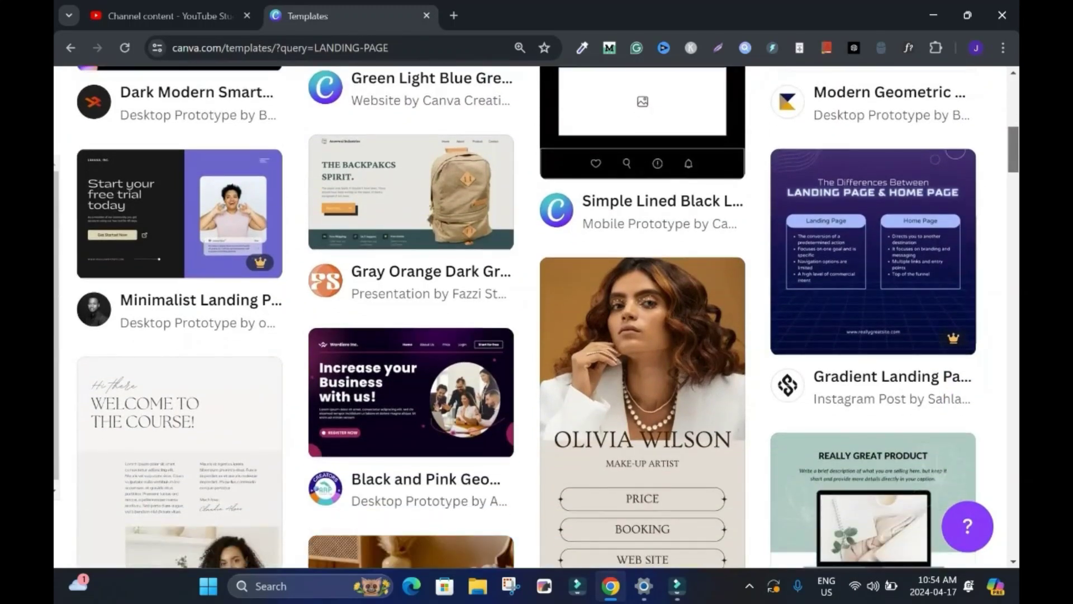
pyautogui.scroll(-5, 537, 318)
pyautogui.scroll(13, 223, 335)
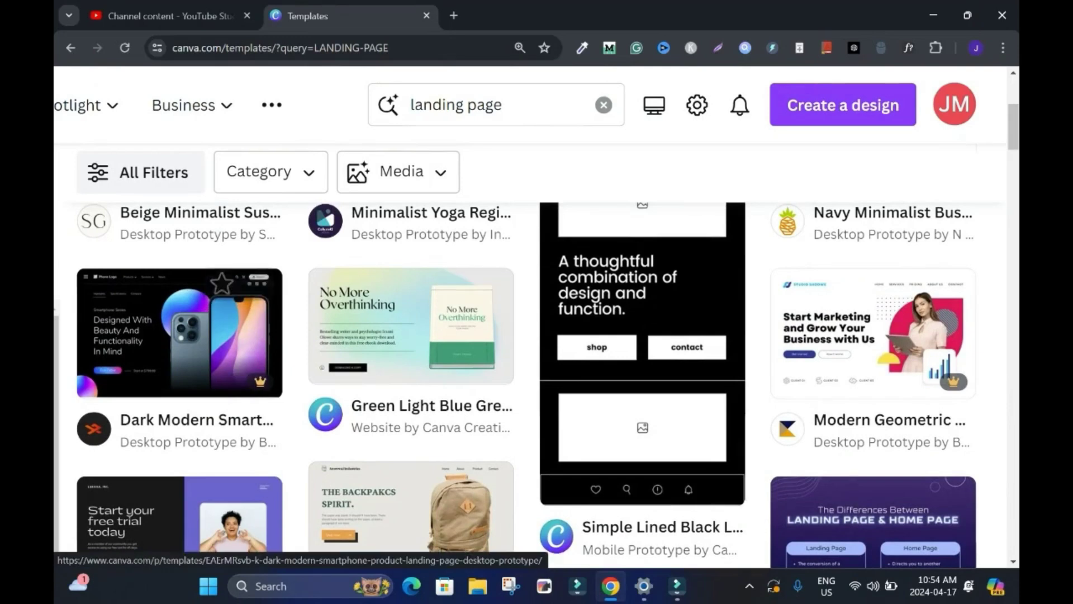
pyautogui.moveTo(257, 381)
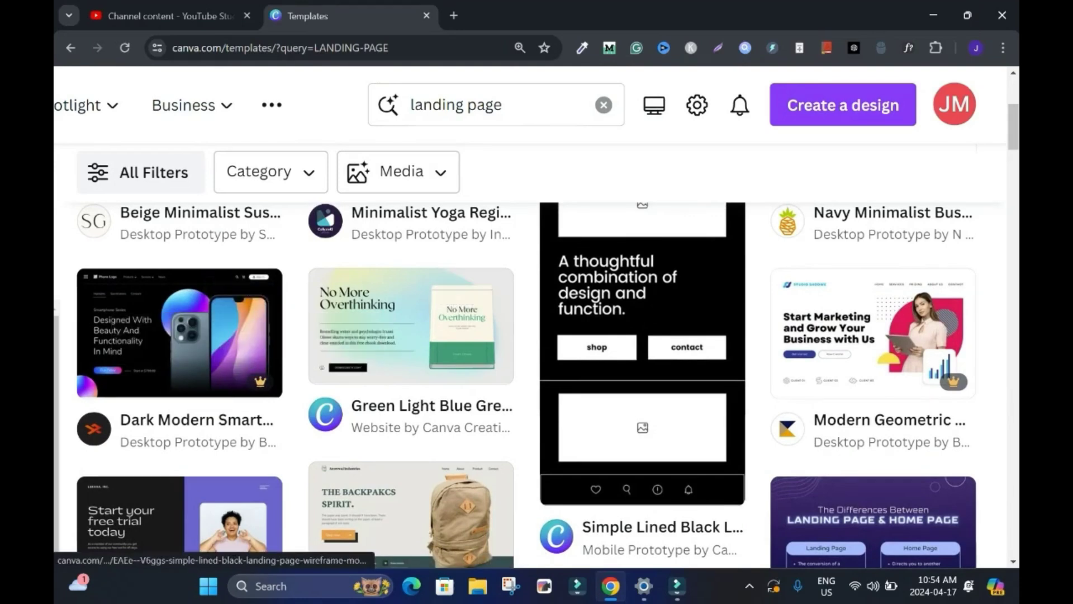
pyautogui.scroll(3, 235, 313)
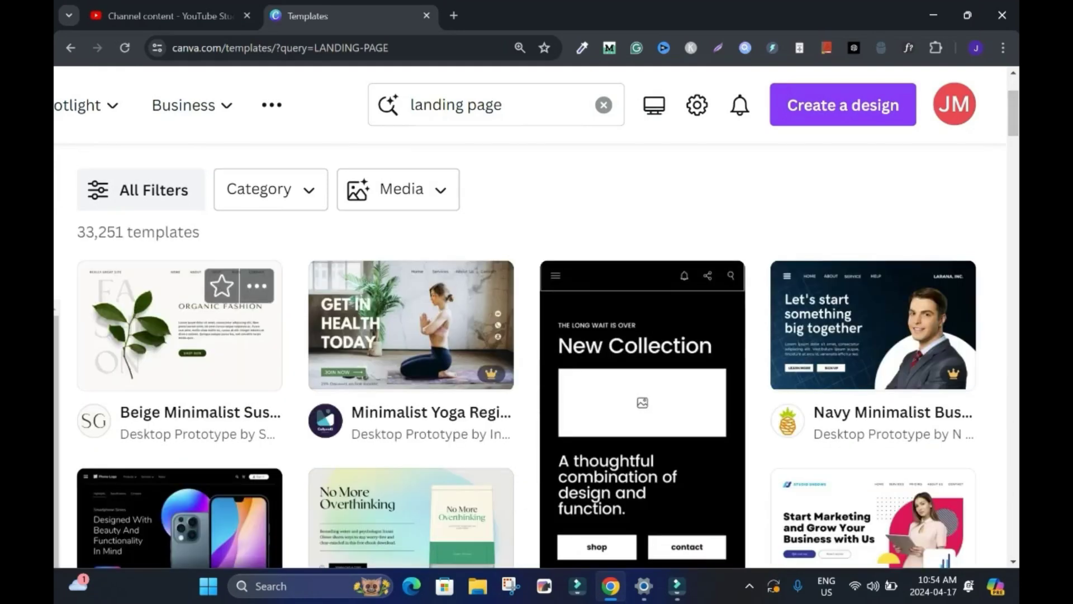
pyautogui.scroll(-10, 537, 315)
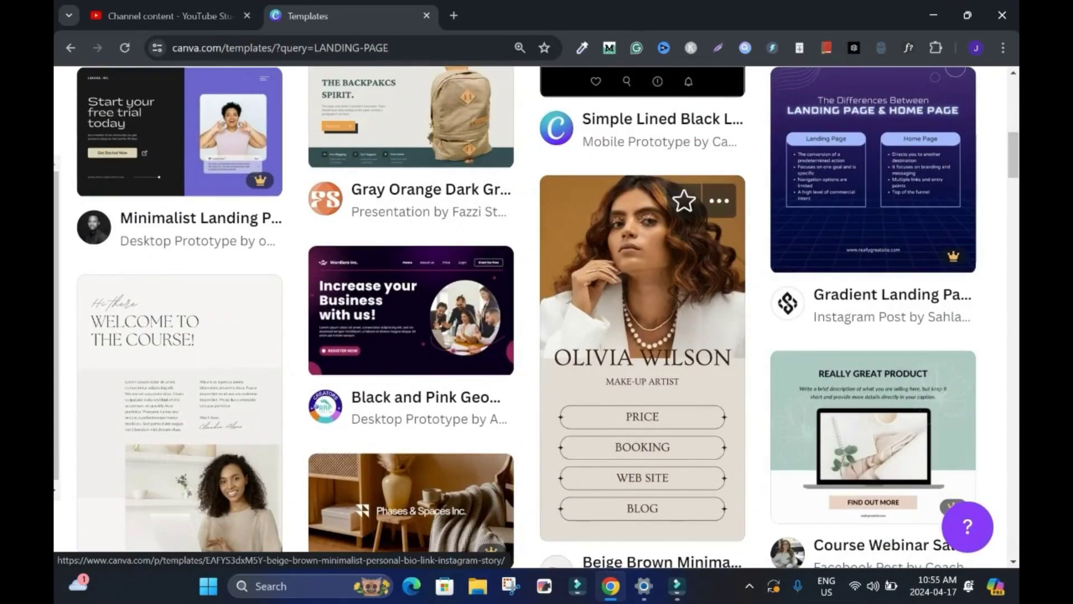
pyautogui.scroll(-12, 536, 315)
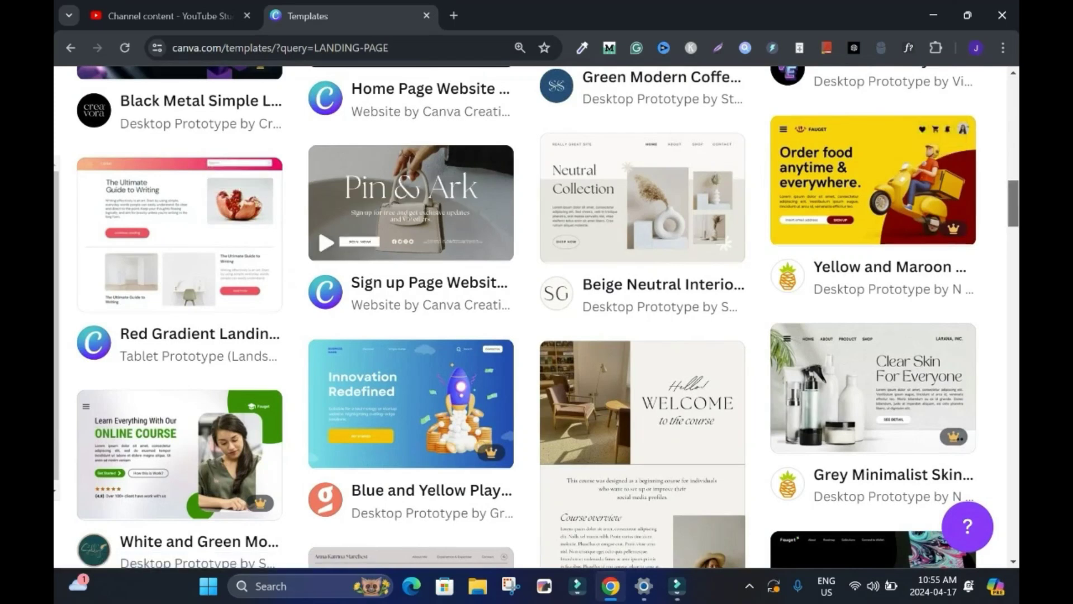
pyautogui.scroll(-4, 872, 178)
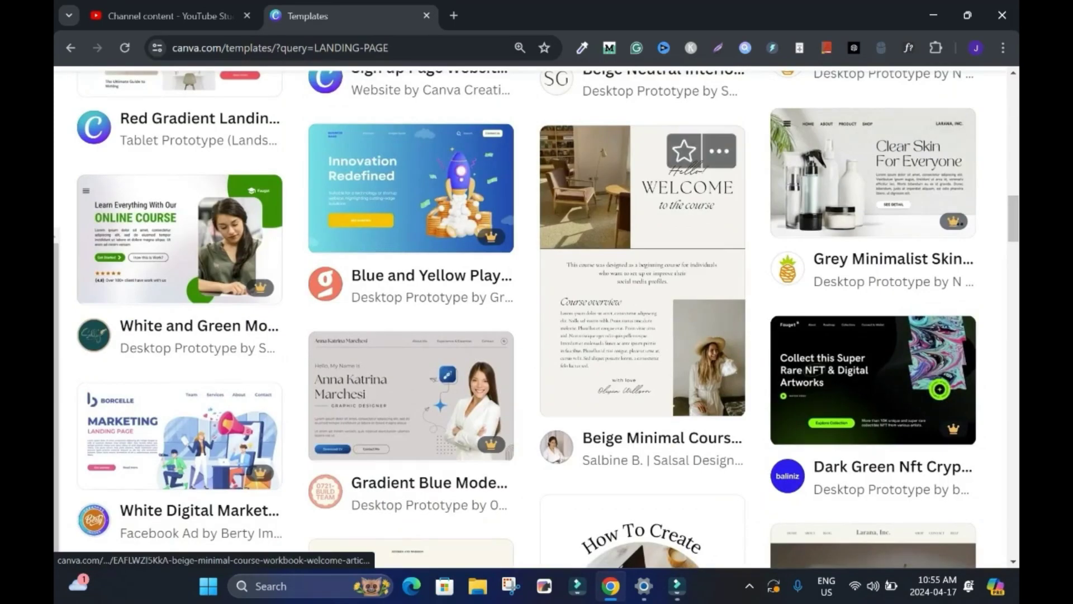
pyautogui.moveTo(1013, 219); pyautogui.dragTo(1013, 94)
pyautogui.scroll(-5, 184, 364)
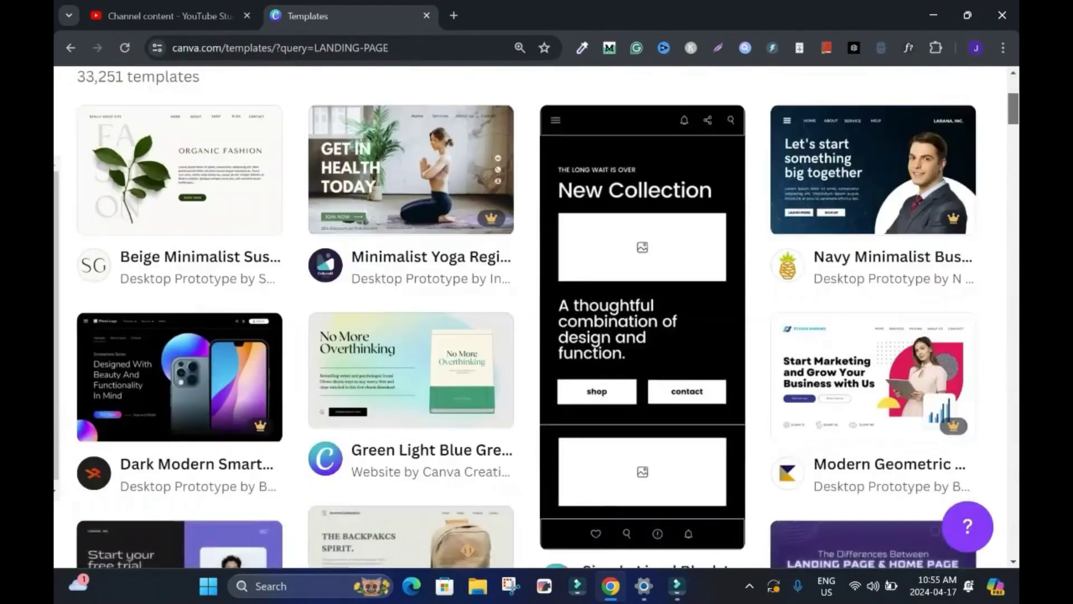
# Preview the Beige Minimalist Sustainable Organic Fashion Landing Page template, and close its preview.
pyautogui.scroll(3, 184, 363)
pyautogui.click(178, 357)
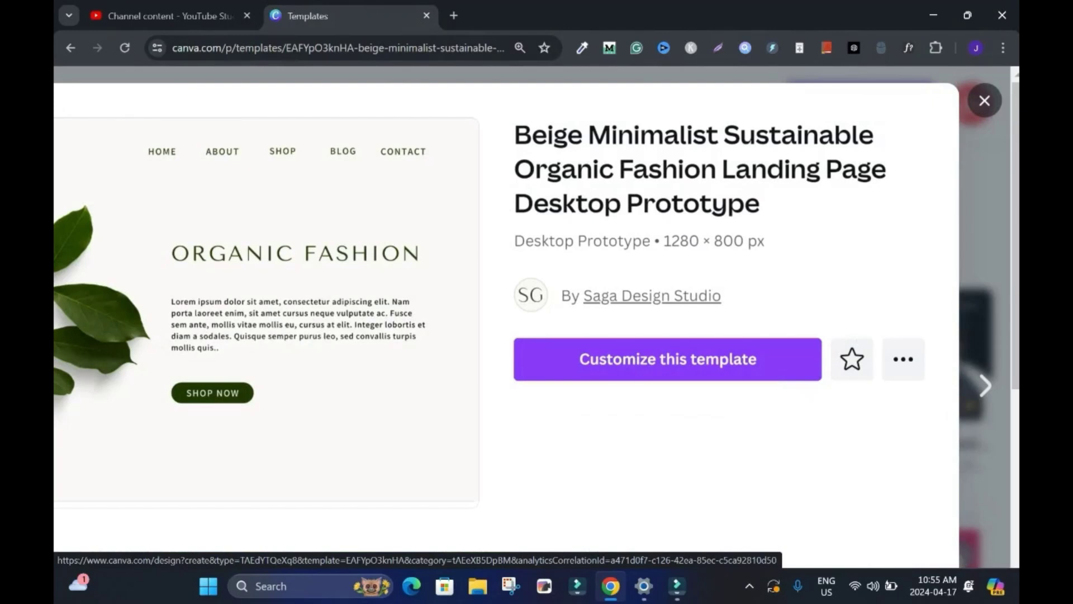
pyautogui.click(986, 101)
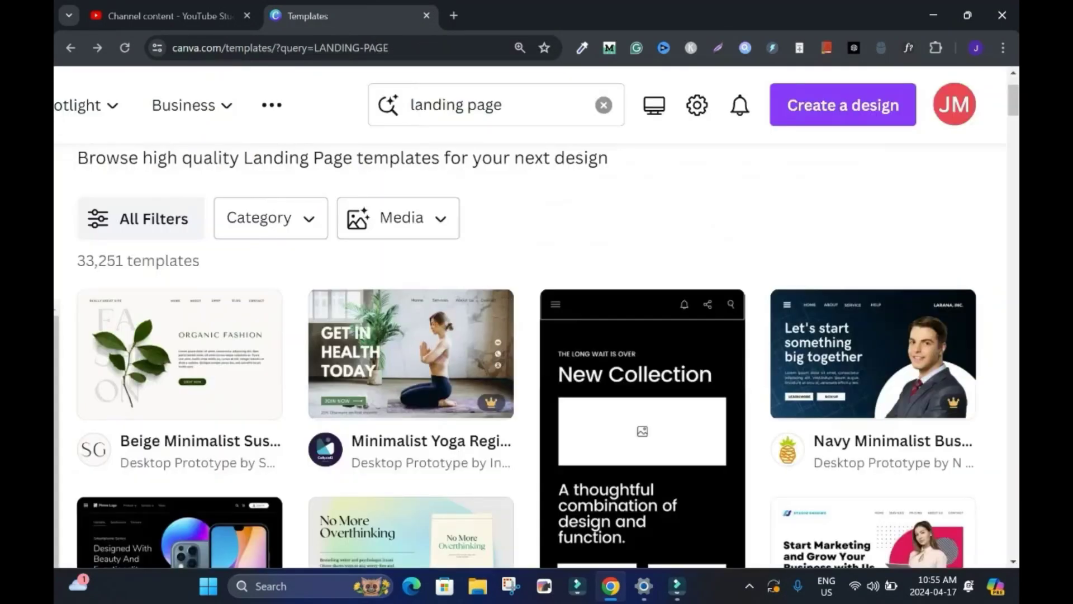
# Open the Green Light Blue Grey Gradients Download Page website template for customization.
pyautogui.scroll(-3, 414, 229)
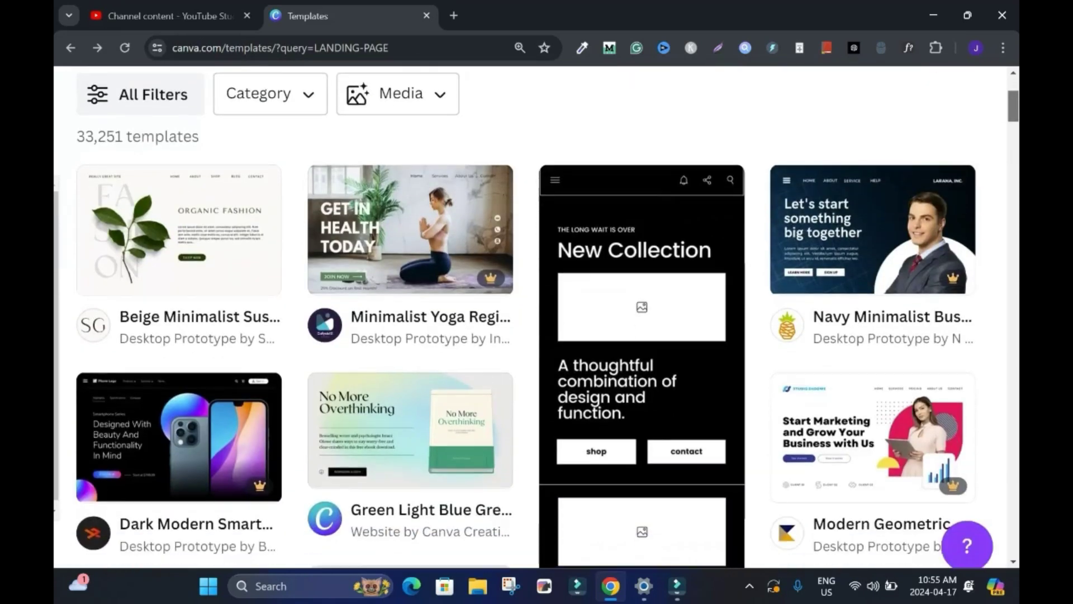
pyautogui.scroll(-3, 410, 229)
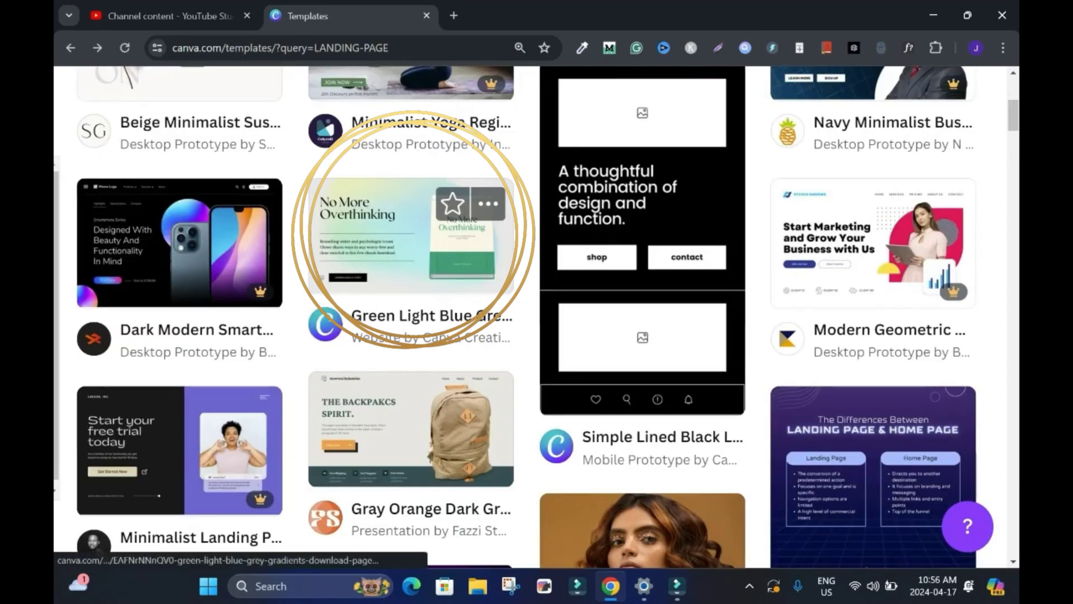
pyautogui.click(391, 246)
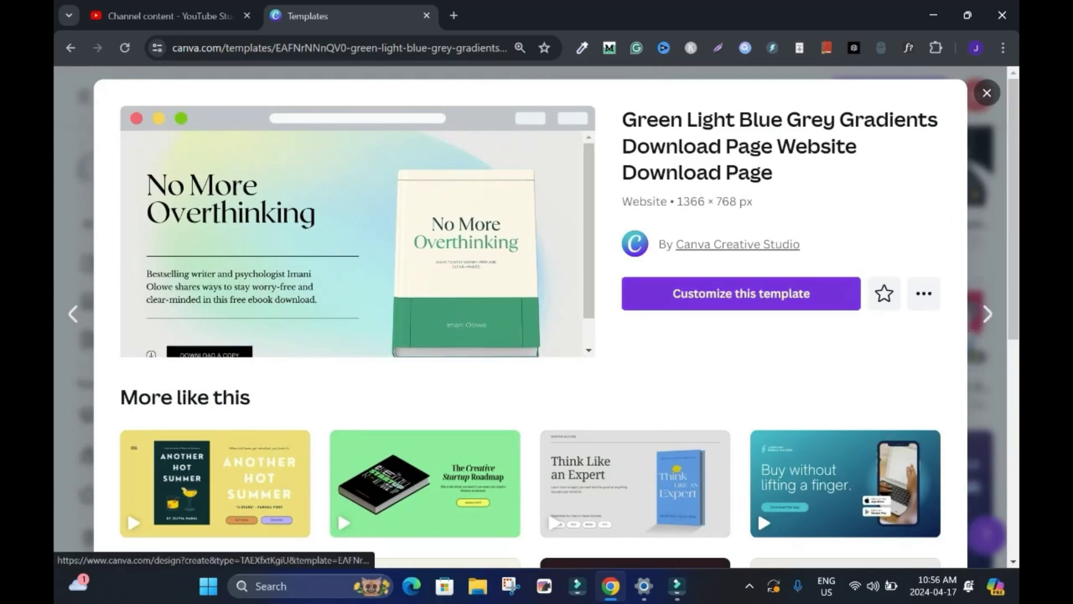
pyautogui.click(741, 293)
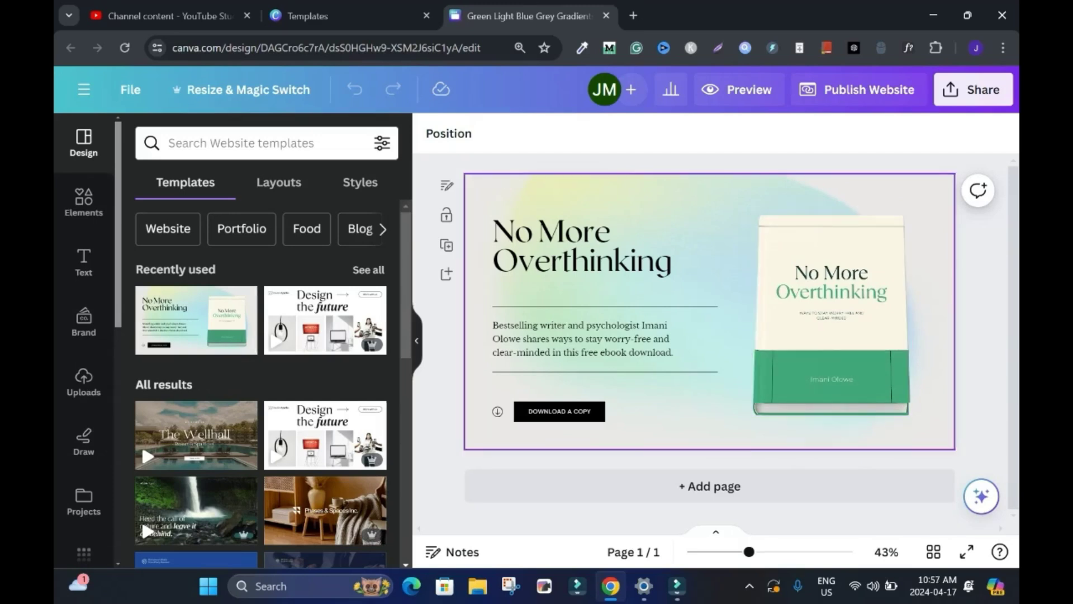
# Change the page's background colour to white, #ffffff.
pyautogui.click(727, 268)
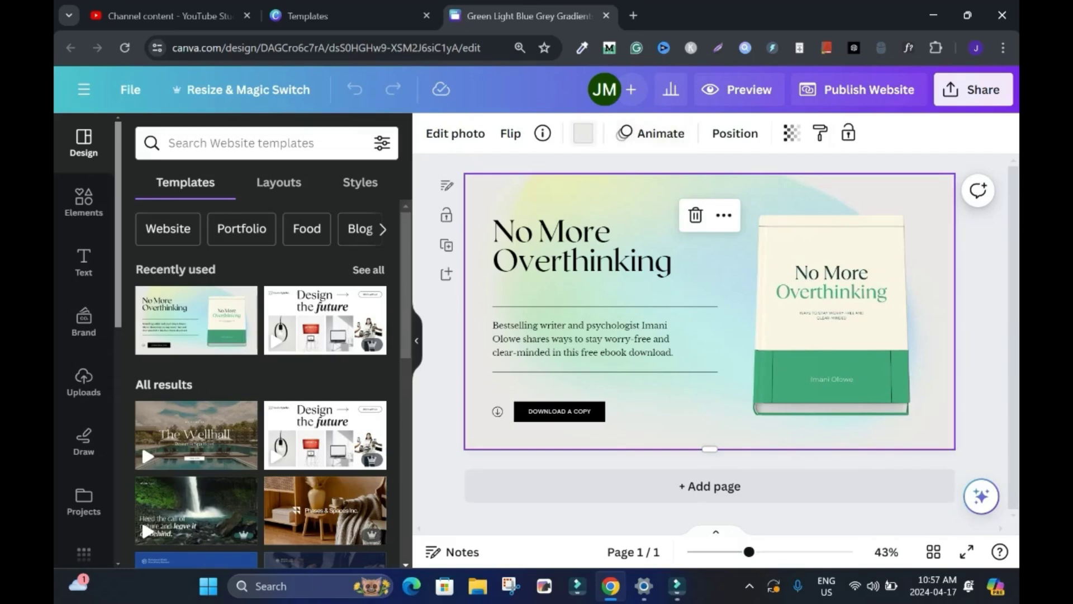
pyautogui.click(583, 133)
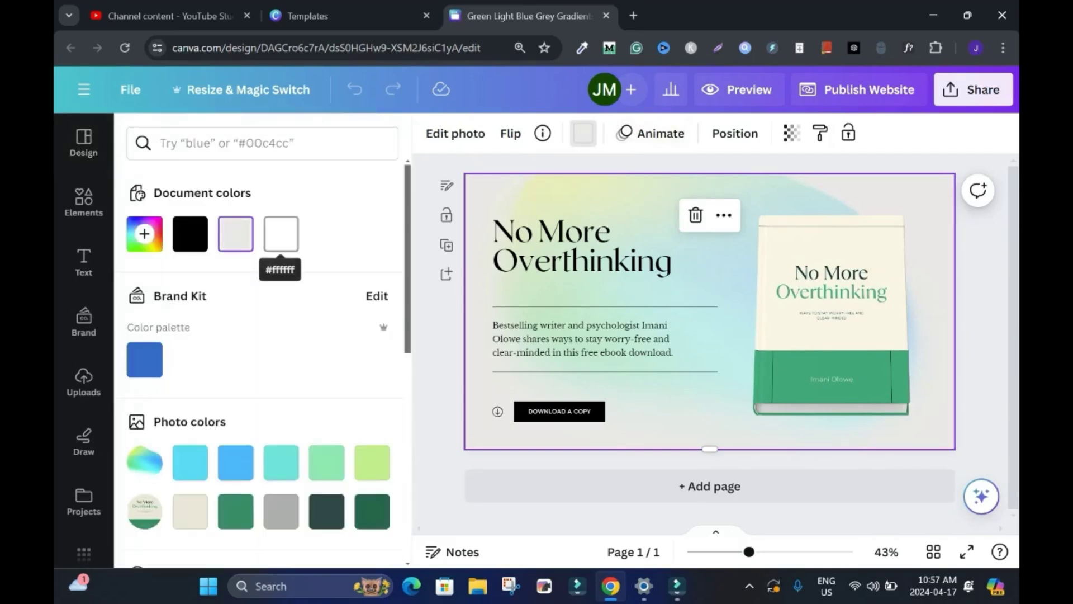
pyautogui.click(281, 234)
pyautogui.click(593, 291)
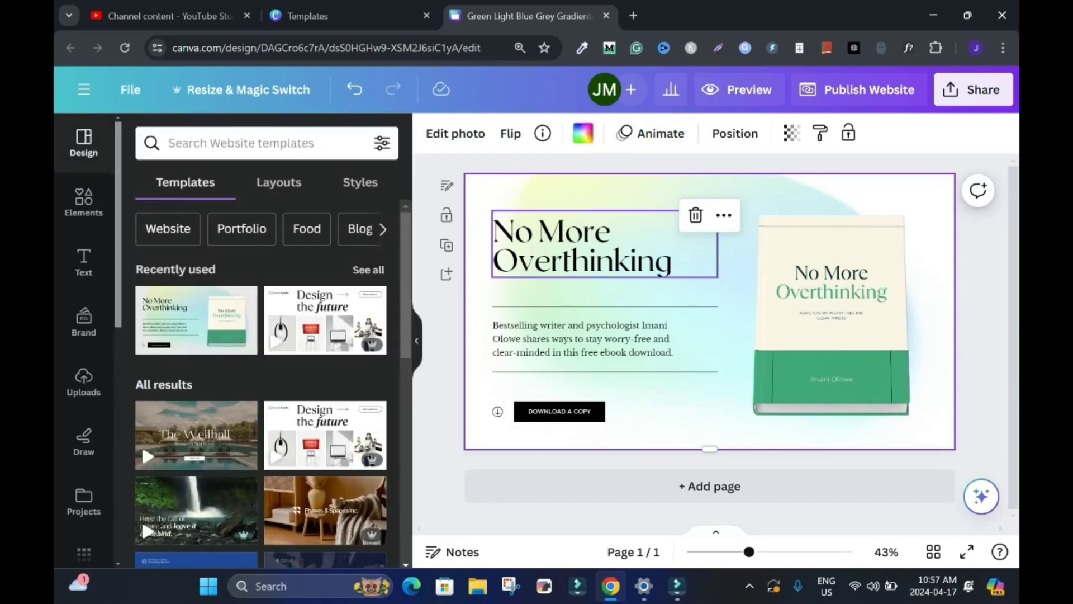
# Swap the layout sides by moving the heading and paragraph to the right half and the book image to the left half.
pyautogui.moveTo(581, 244); pyautogui.dragTo(817, 234)
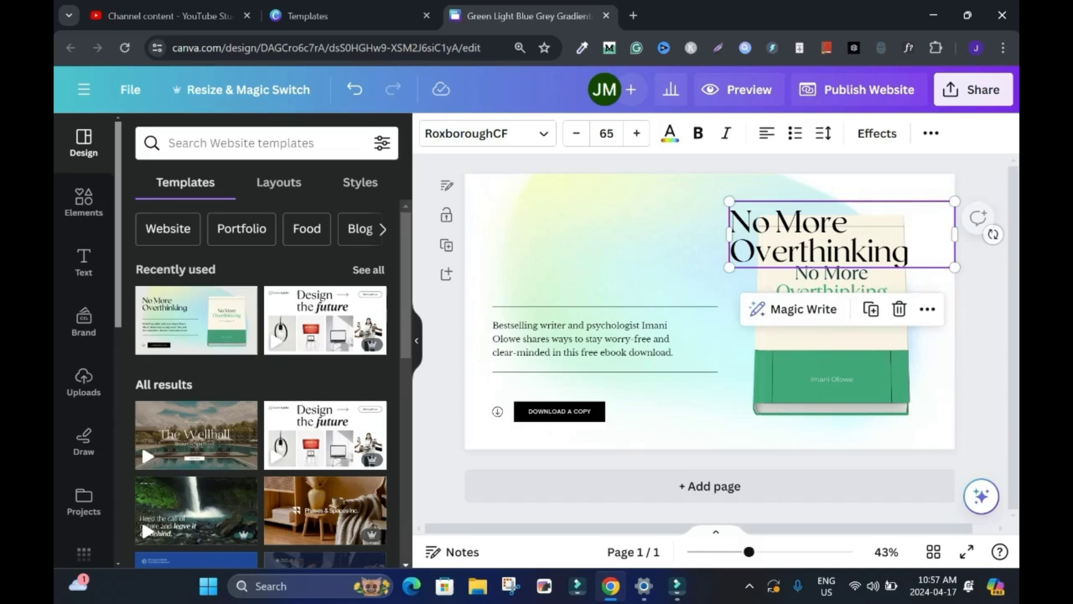
pyautogui.click(581, 339)
pyautogui.moveTo(582, 339); pyautogui.dragTo(841, 421)
pyautogui.moveTo(831, 330); pyautogui.dragTo(571, 287)
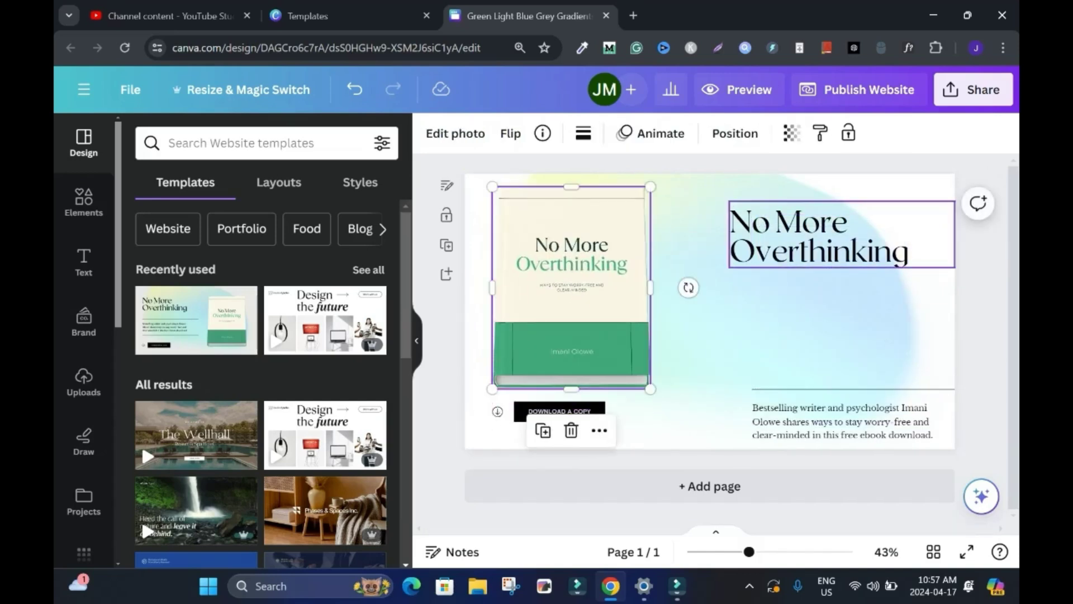
pyautogui.moveTo(839, 420); pyautogui.dragTo(790, 334)
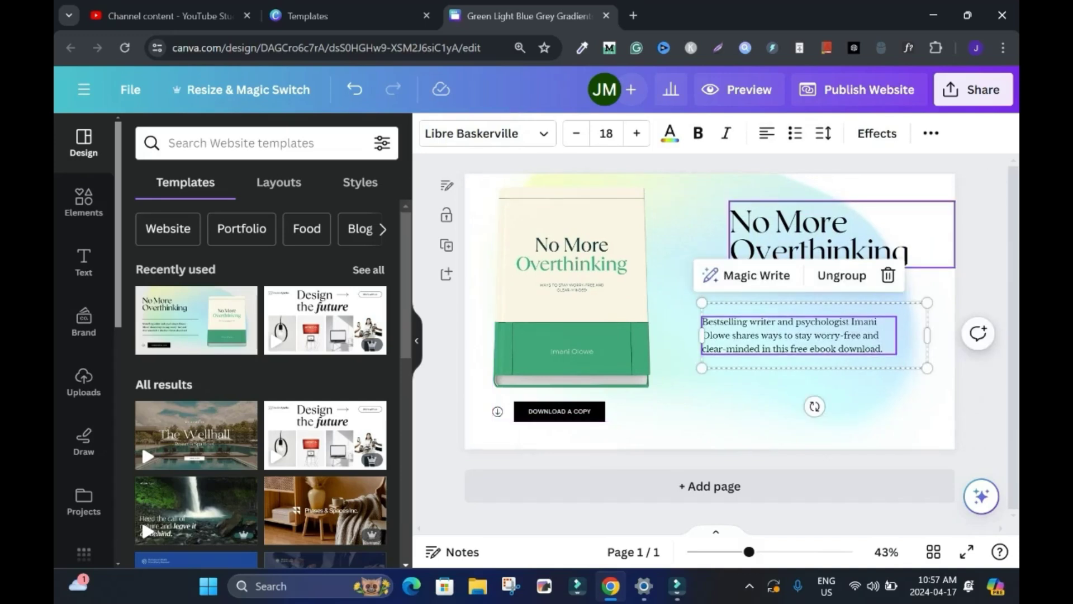
# Undo the moves of the heading, paragraph and book image along with the background colour change.
pyautogui.hotkey('ctrl', 'z')
pyautogui.hotkey('ctrl', 'z')
pyautogui.hotkey('ctrl', 'z')
pyautogui.hotkey('ctrl', 'z')
pyautogui.hotkey('ctrl', 'z')
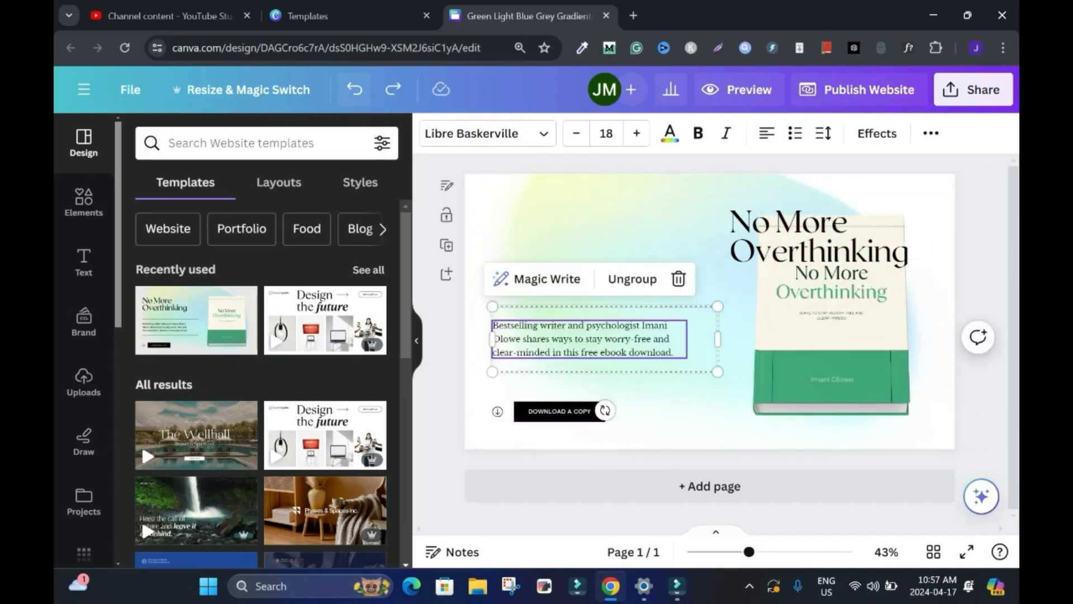
# Replace the main heading with "Web Design Tutorial for Beginners" and move it up slightly, clear of the divider line above the paragraph.
pyautogui.click(592, 246)
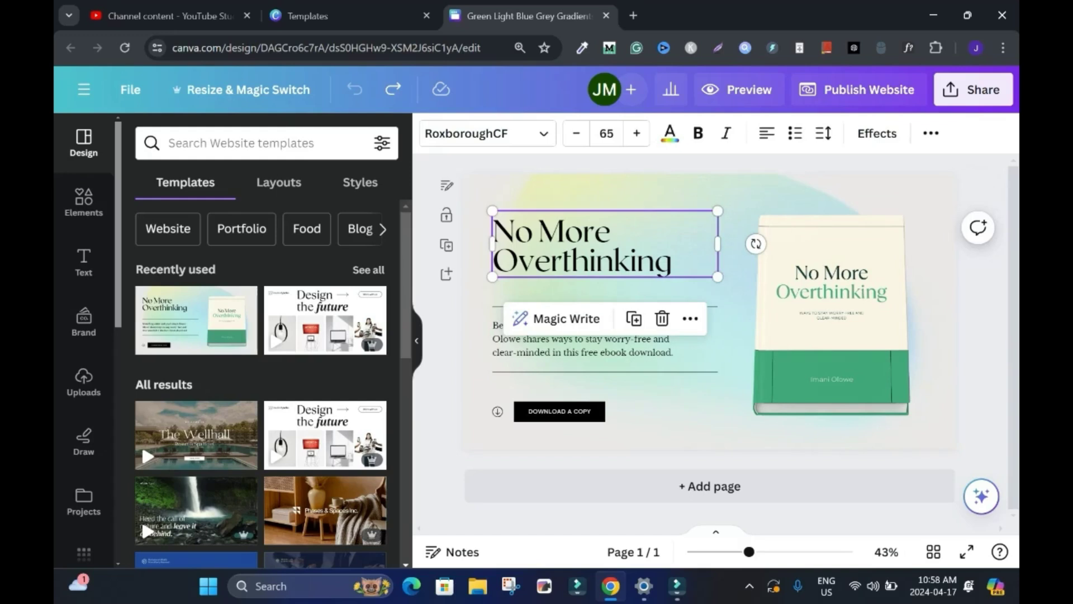
pyautogui.press('Return')
pyautogui.write('We')
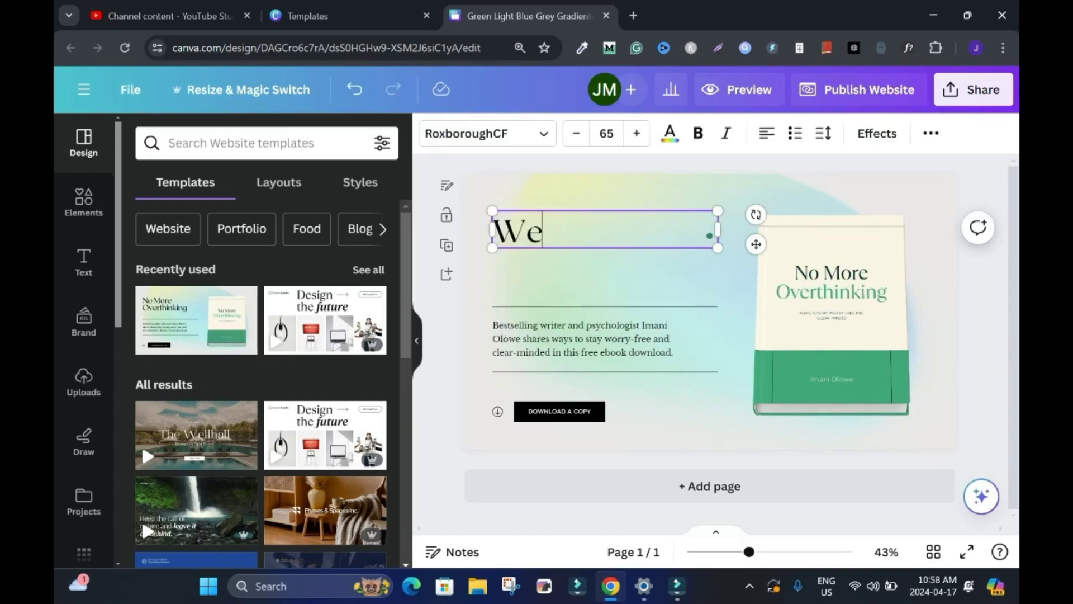
pyautogui.write('b Design Tutori')
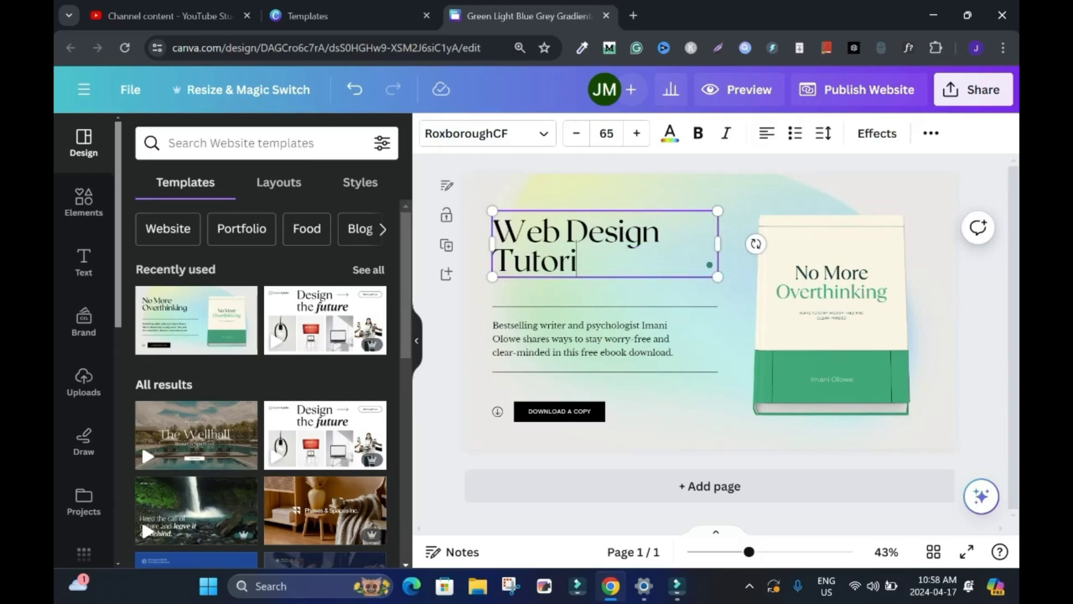
pyautogui.write('al for Beginners')
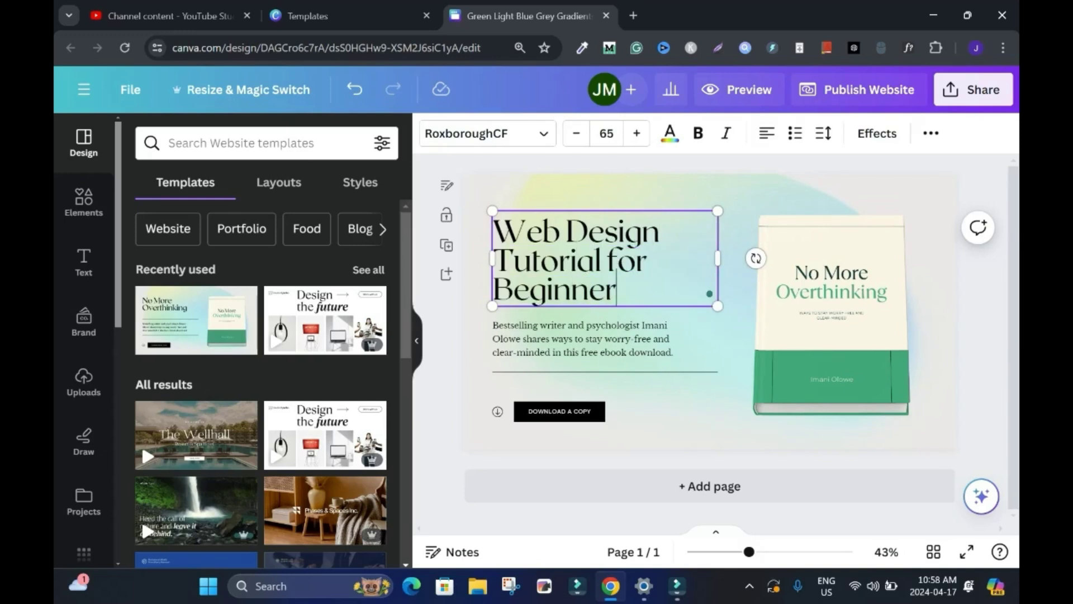
pyautogui.press('Escape')
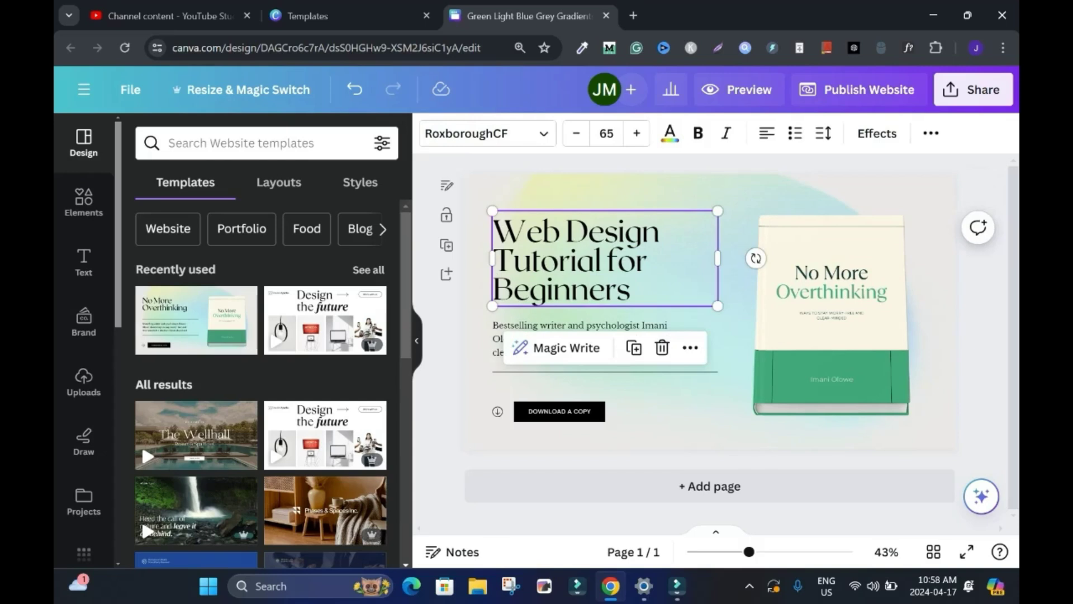
pyautogui.moveTo(605, 259); pyautogui.dragTo(605, 248)
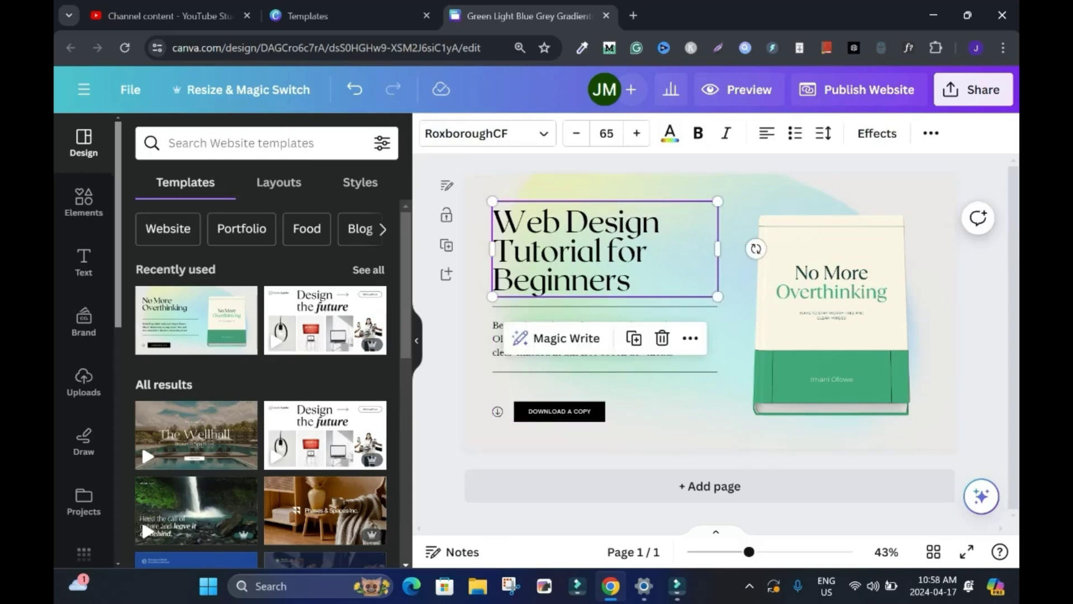
# Change the main heading's font to Impact and shift the heading slightly right and down.
pyautogui.click(488, 134)
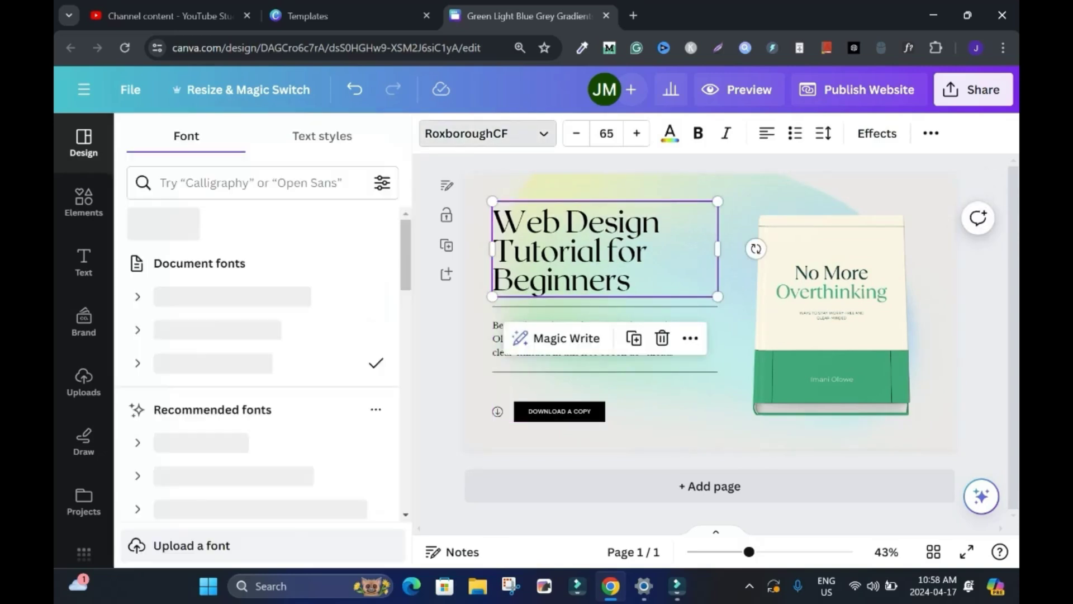
pyautogui.click(251, 182)
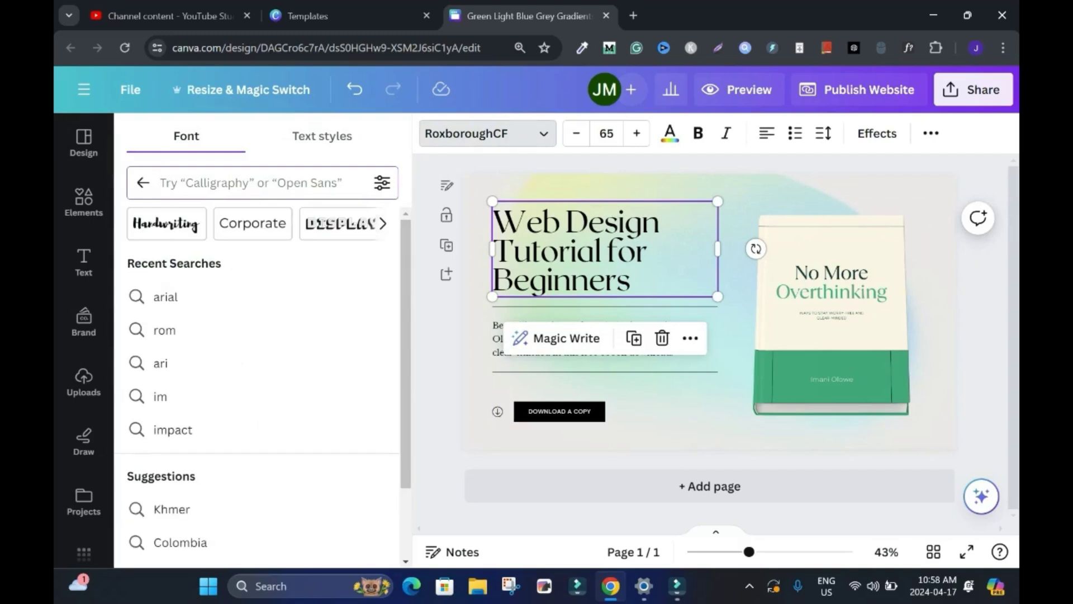
pyautogui.write('arial')
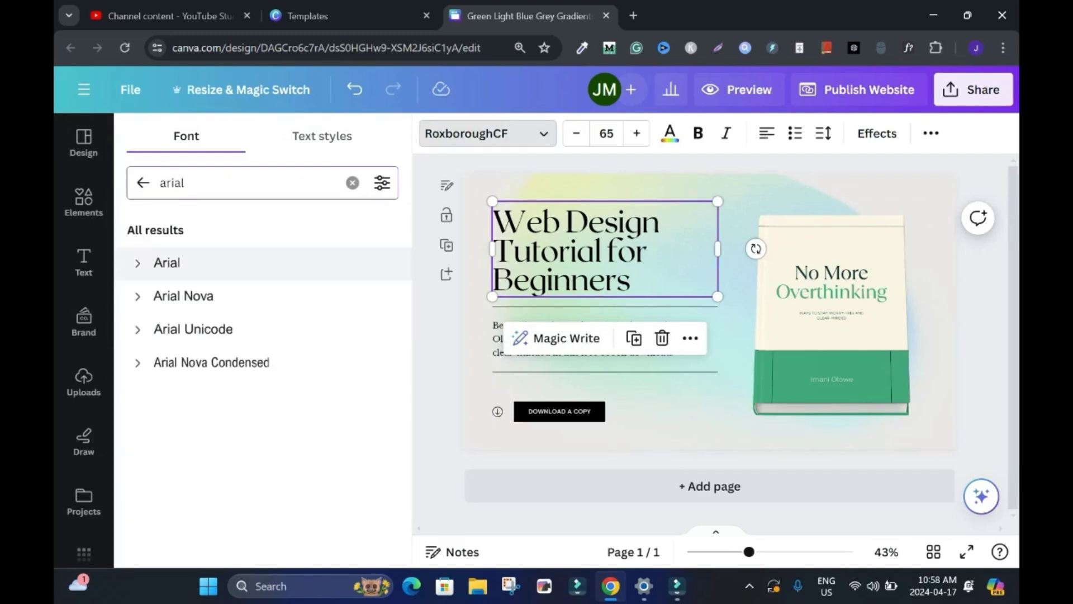
pyautogui.click(352, 183)
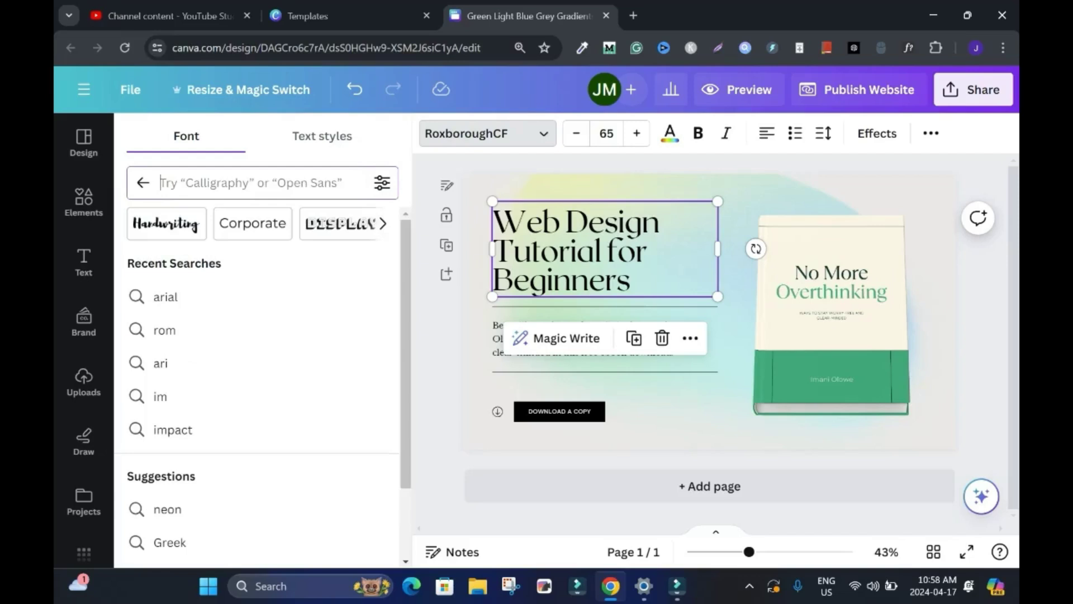
pyautogui.write('imap')
pyautogui.click(170, 264)
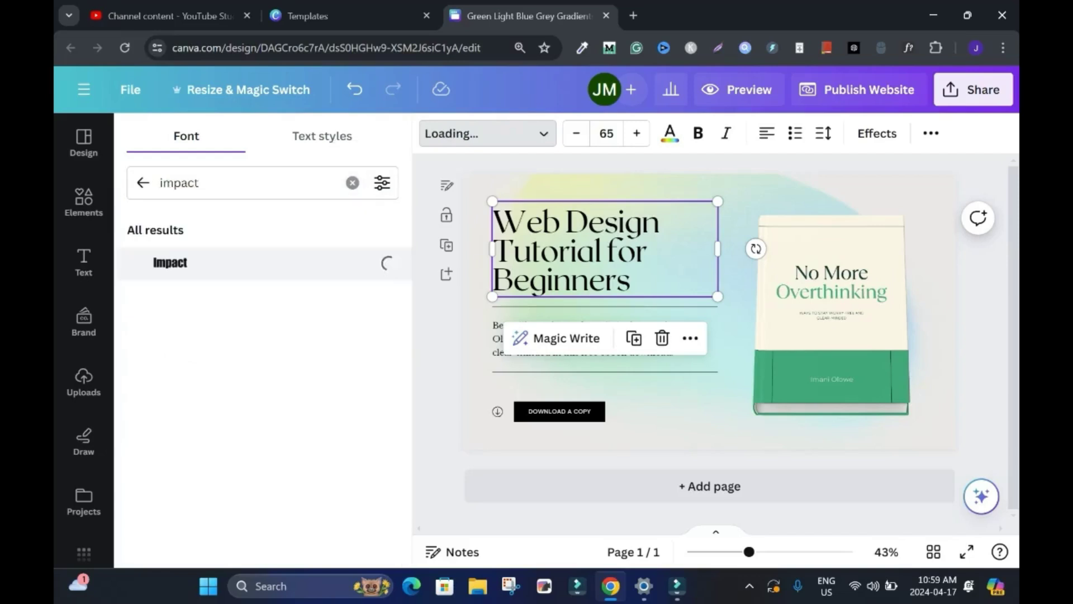
pyautogui.click(84, 143)
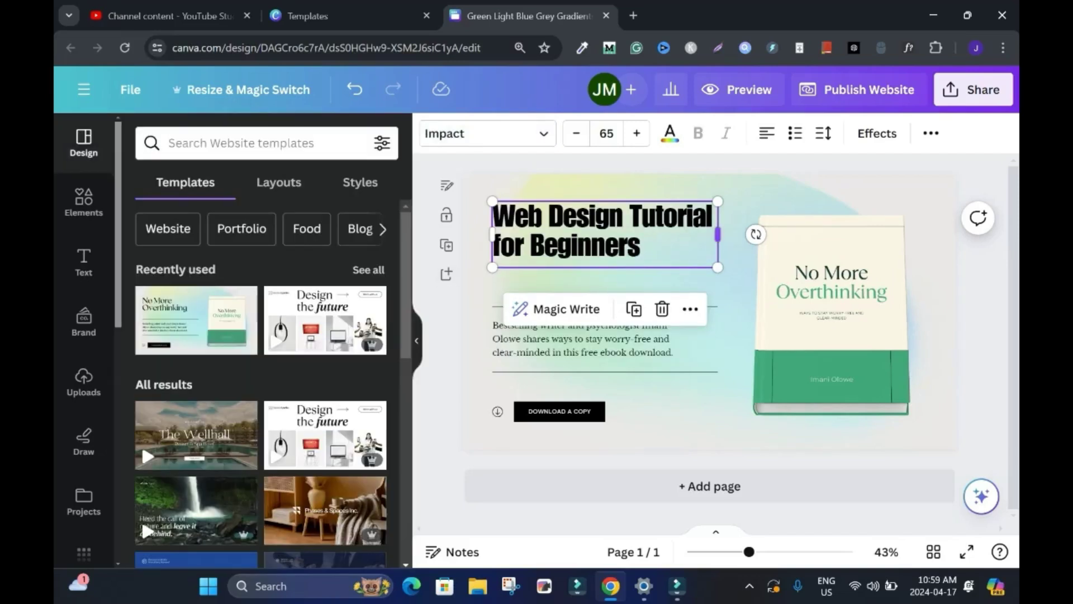
pyautogui.moveTo(620, 234); pyautogui.dragTo(631, 238)
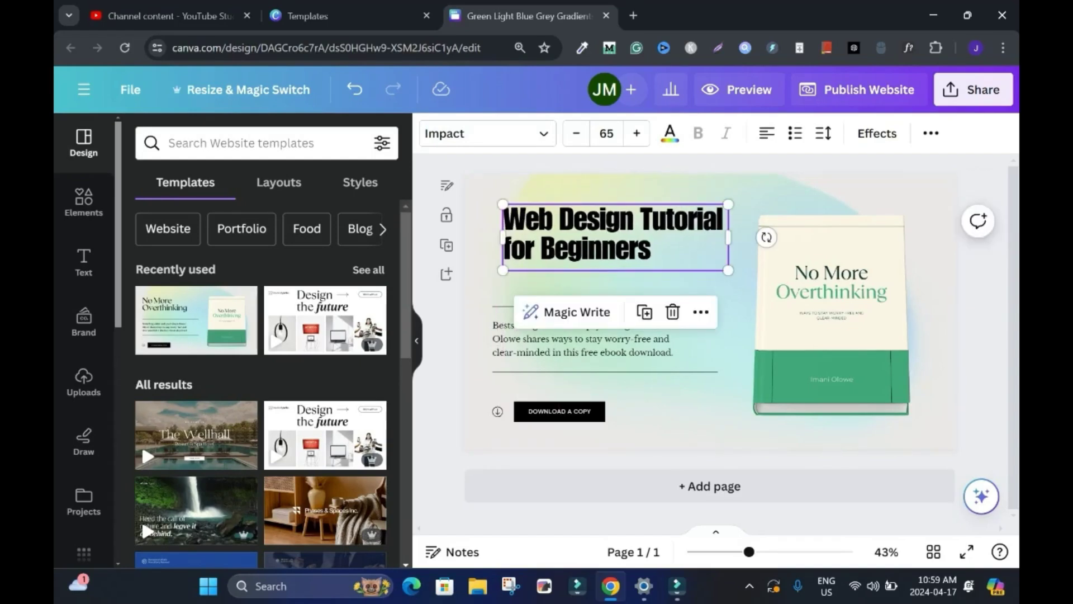
# Apply the Outline text effect to the main heading with a white outline colour.
pyautogui.click(737, 290)
pyautogui.click(631, 237)
pyautogui.click(877, 133)
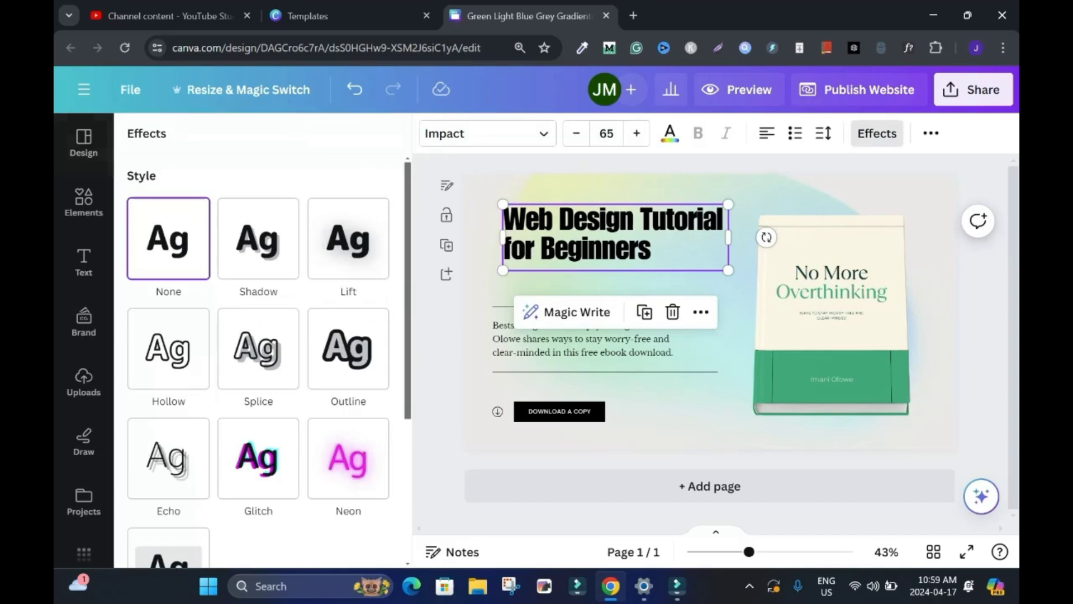
pyautogui.click(348, 348)
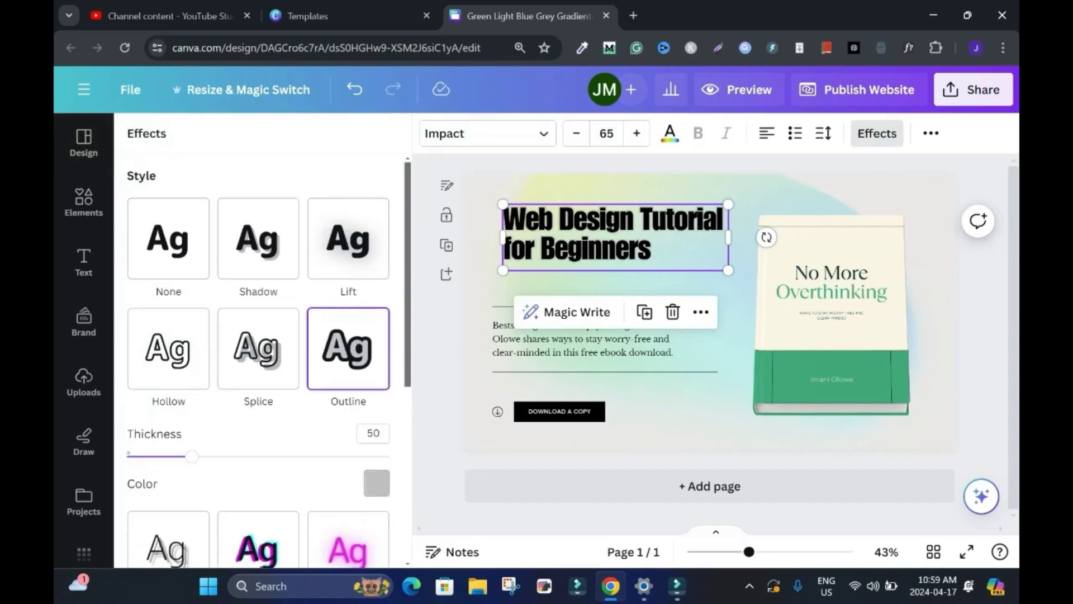
pyautogui.click(376, 482)
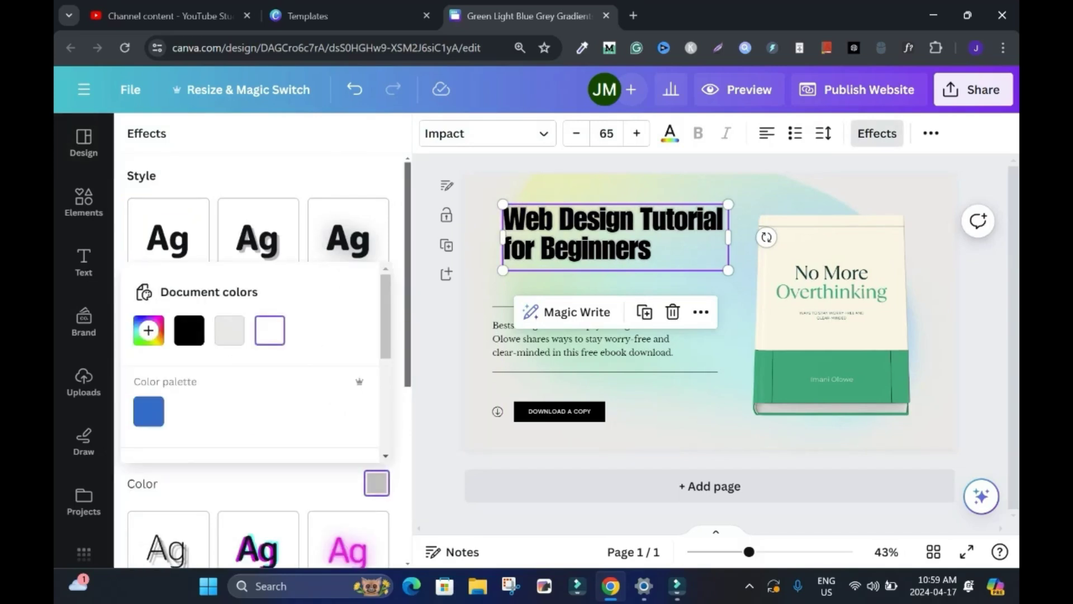
pyautogui.click(270, 331)
pyautogui.click(439, 358)
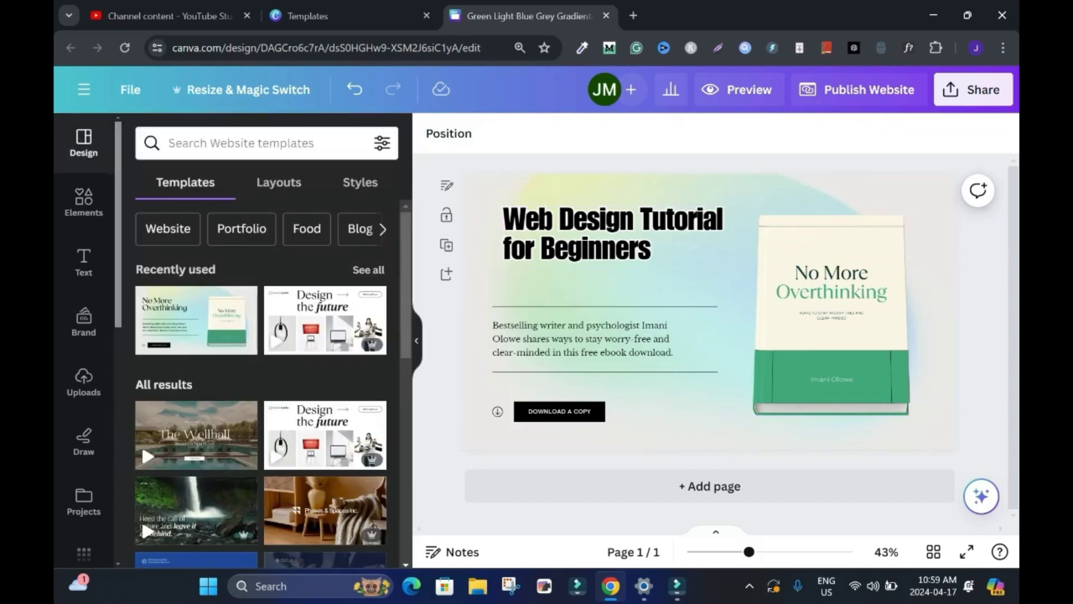
# Break the heading after "Web Design" and widen its text box so "Tutorial for Beginners" fits on one line.
pyautogui.click(638, 221)
pyautogui.press('Return')
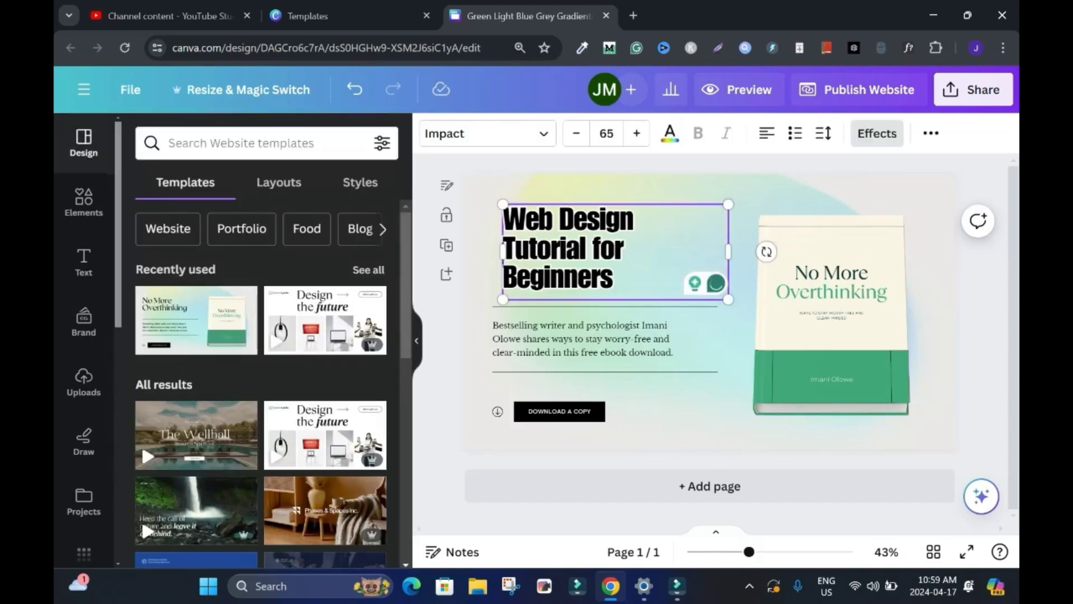
pyautogui.moveTo(728, 251); pyautogui.dragTo(745, 237)
# Centre-align the heading text and move the heading left so it is centred above the paragraph's divider lines.
pyautogui.click(525, 225)
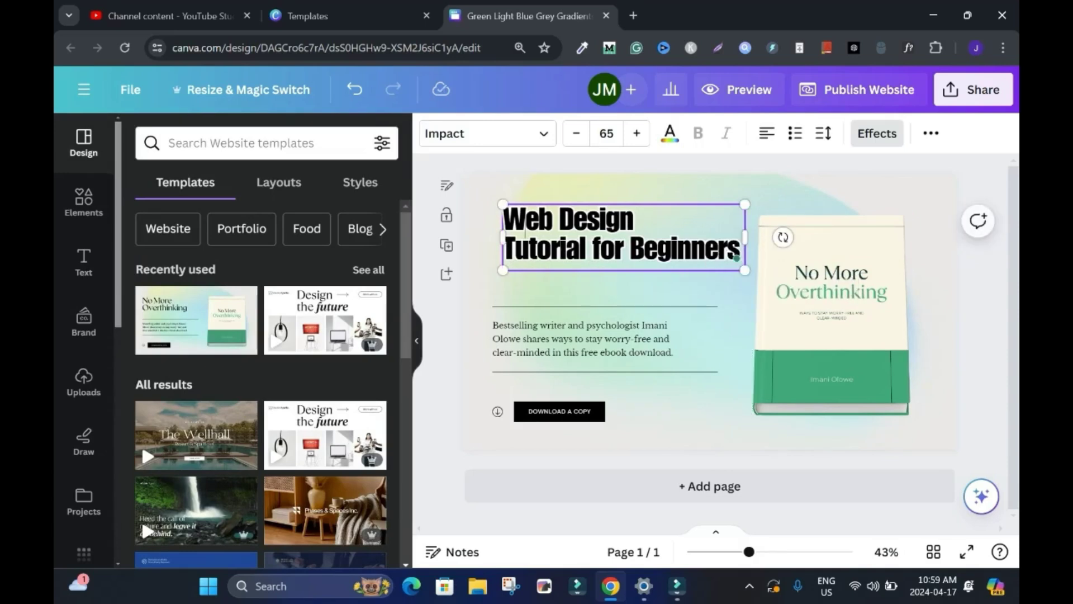
pyautogui.hotkey('ctrl', 'a')
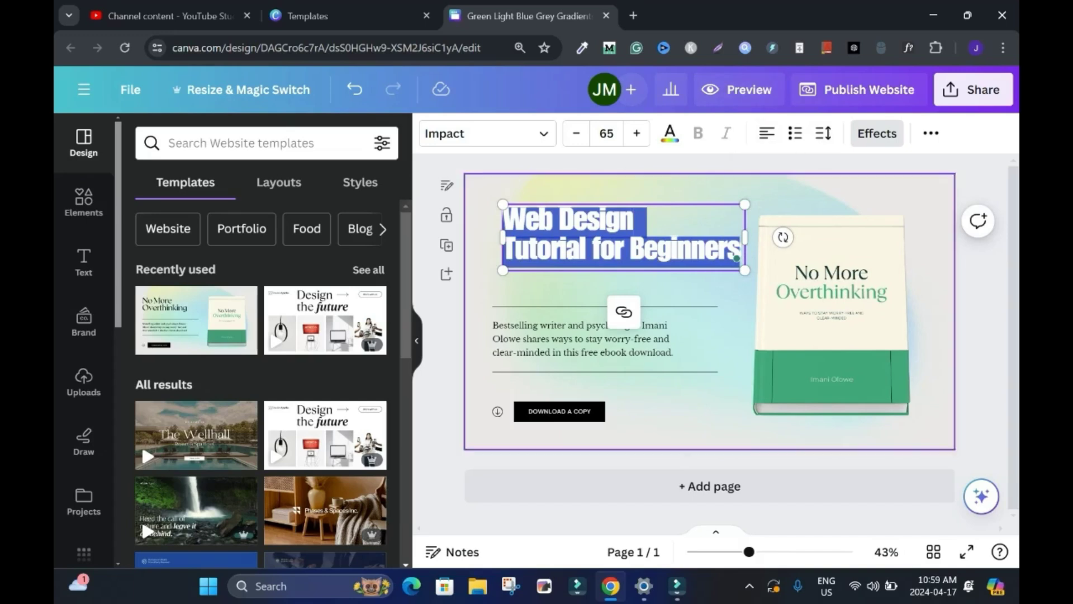
pyautogui.click(767, 133)
pyautogui.press('Escape')
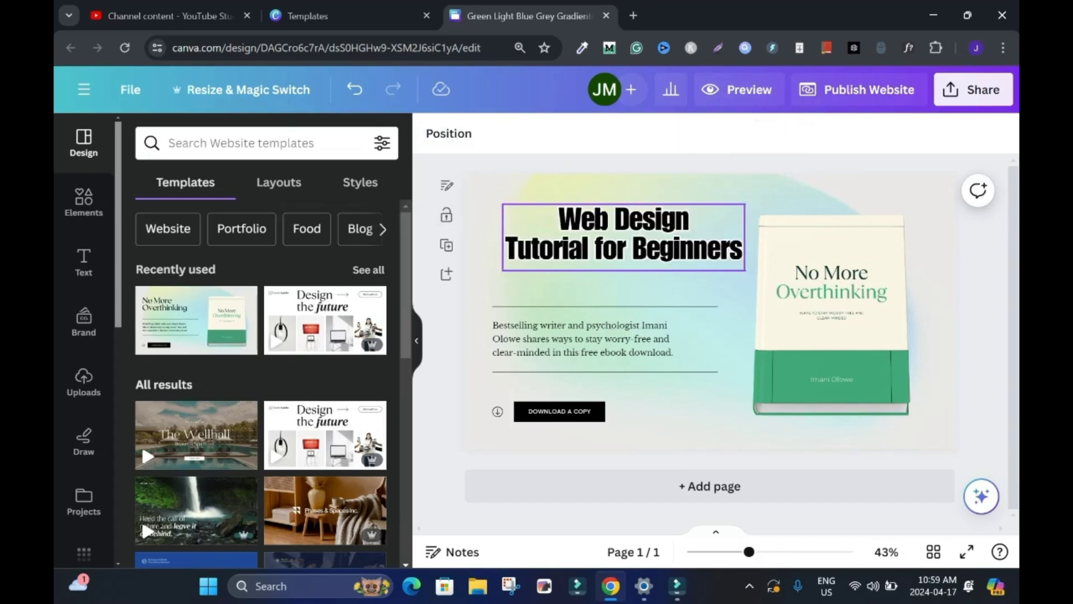
pyautogui.moveTo(624, 237); pyautogui.dragTo(601, 238)
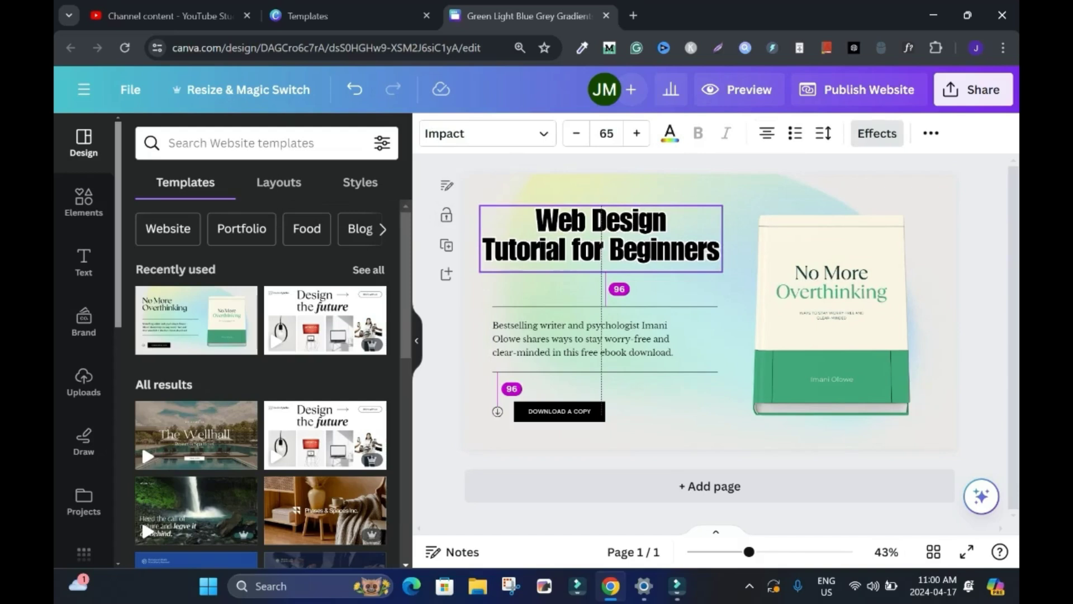
pyautogui.press('Escape')
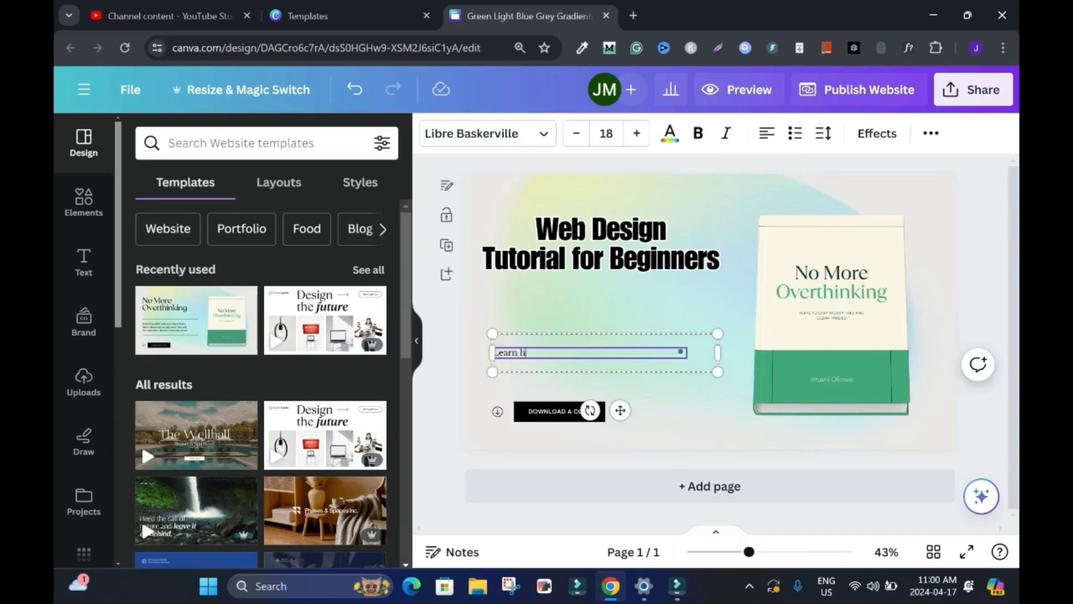
# Replace the paragraph text with "Learn how to create a complete website, landing pages and email marketing campaigns for your online businesses".
pyautogui.write('ow to create a complete website, lan')
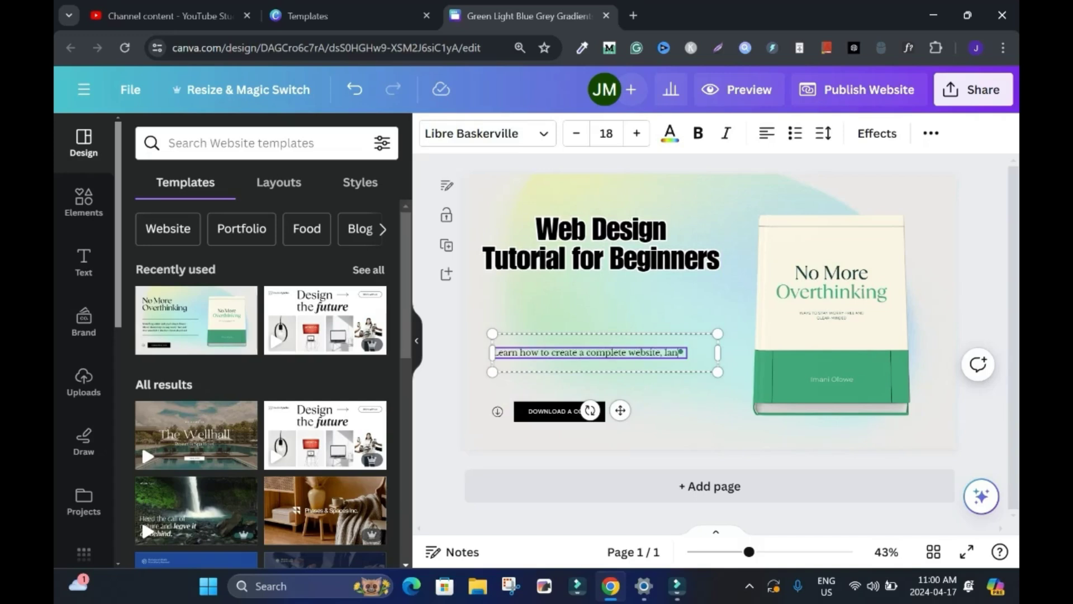
pyautogui.write('ding pages and')
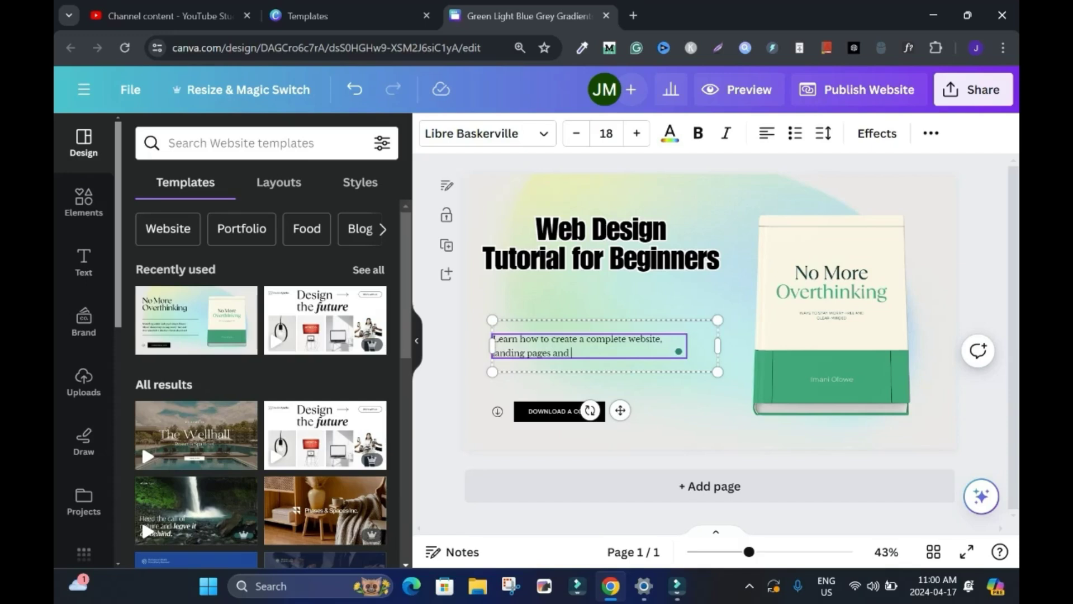
pyautogui.write(' email market')
pyautogui.write('ing campaigns for ')
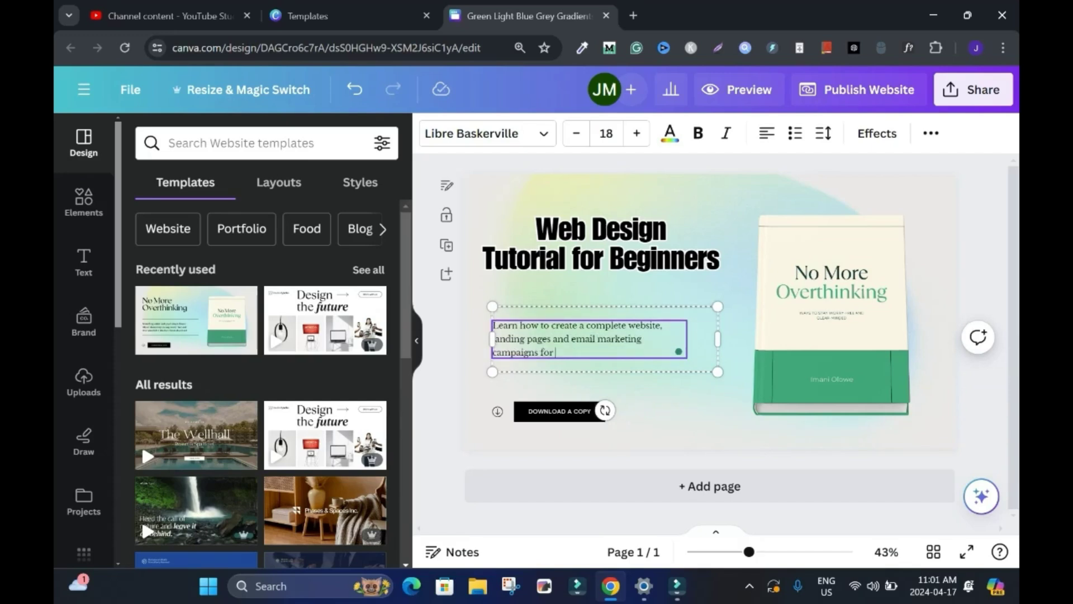
pyautogui.write('your online businesses')
pyautogui.press('Escape')
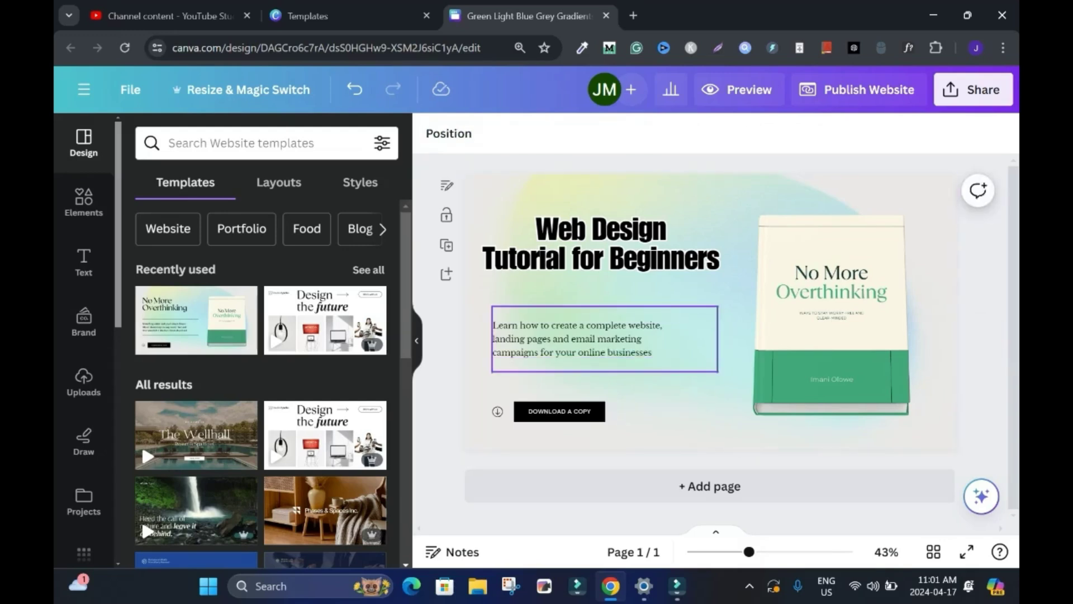
# Set the paragraph's font size to 20 and move it with its divider lines up to just beneath the heading.
pyautogui.click(589, 338)
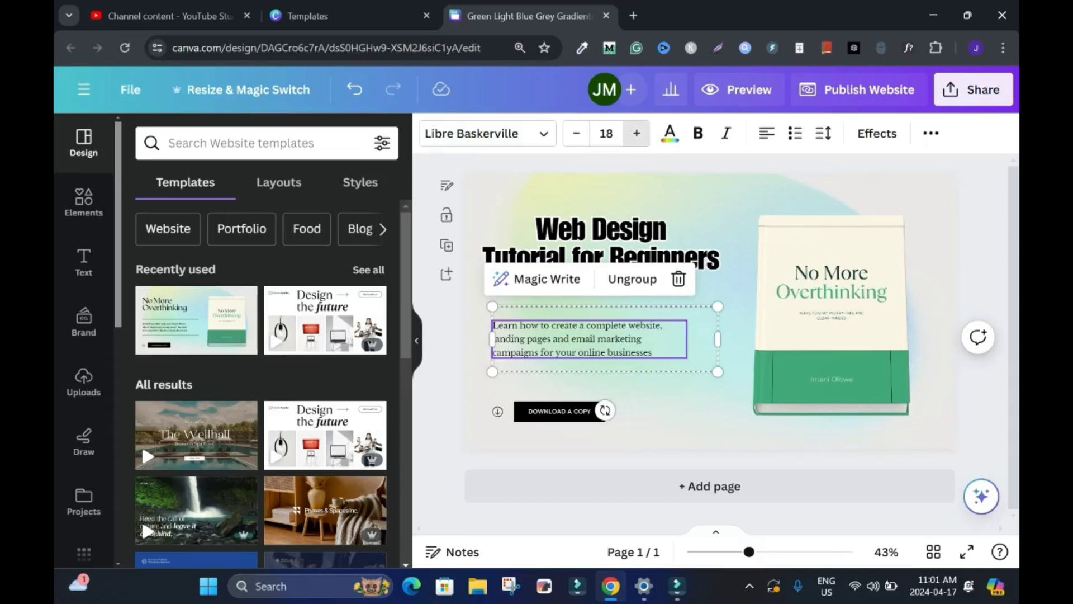
pyautogui.click(636, 133)
pyautogui.click(636, 133)
pyautogui.press('Escape')
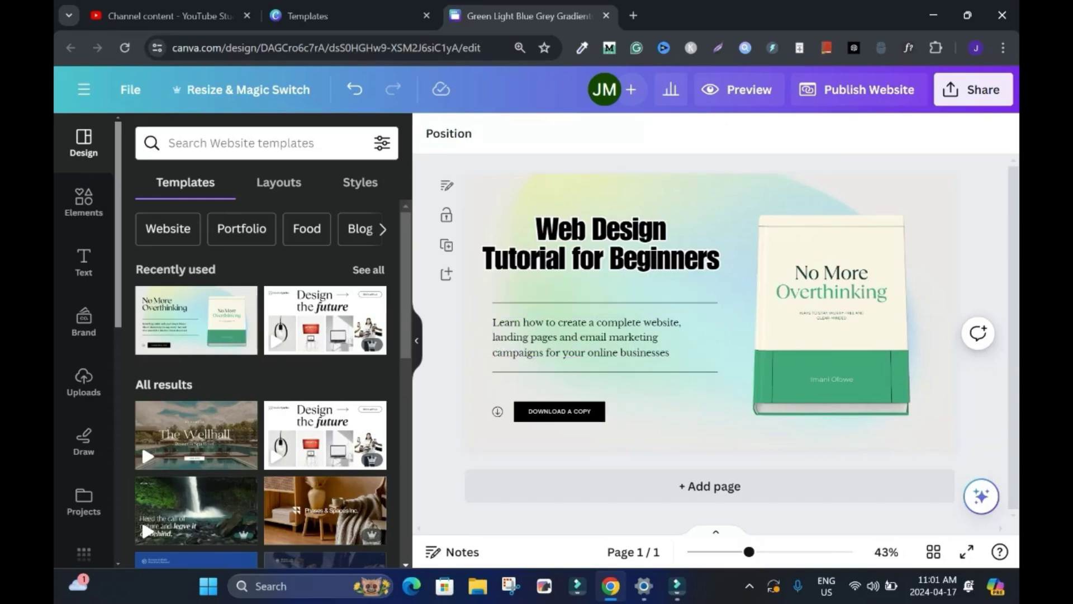
pyautogui.click(587, 337)
pyautogui.press('Escape')
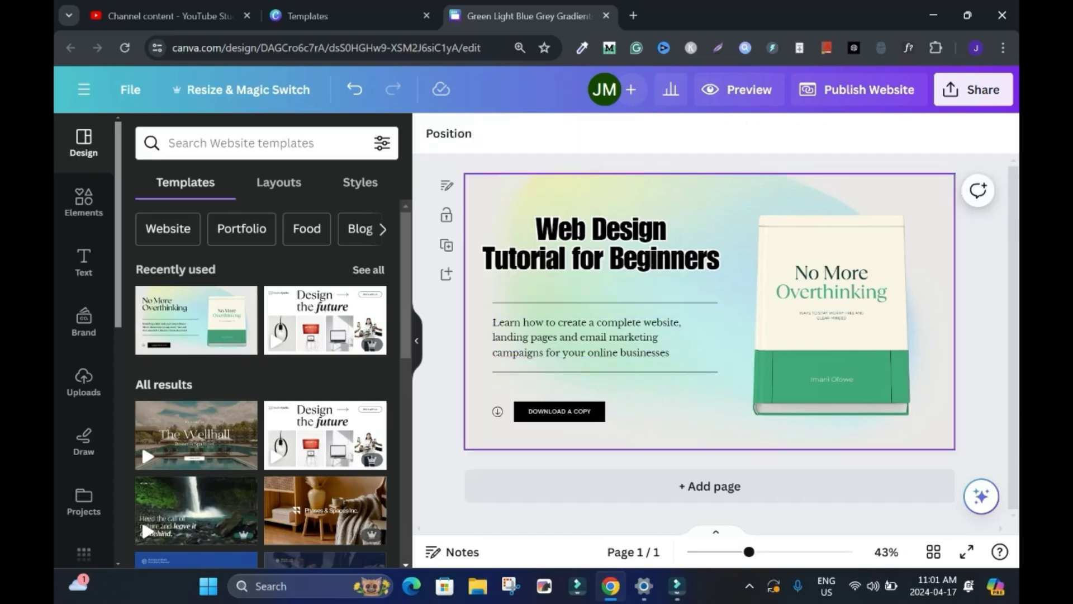
pyautogui.moveTo(604, 337); pyautogui.dragTo(603, 314)
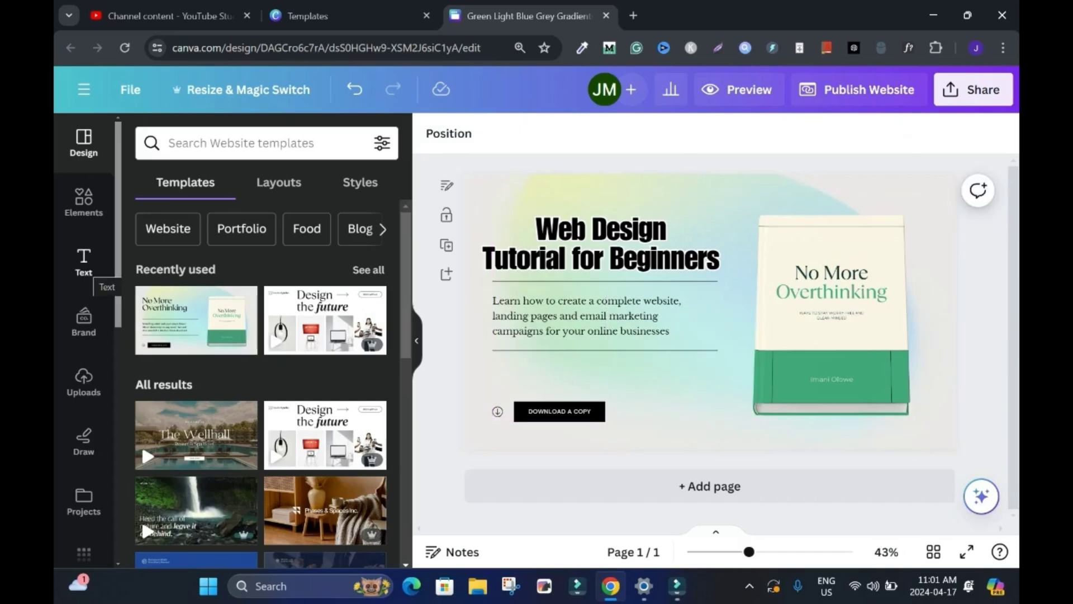
# Add a subheading reading "Click the button below to learn more!" between the lower divider line and the download button.
pyautogui.click(84, 261)
pyautogui.click(265, 397)
pyautogui.click(684, 385)
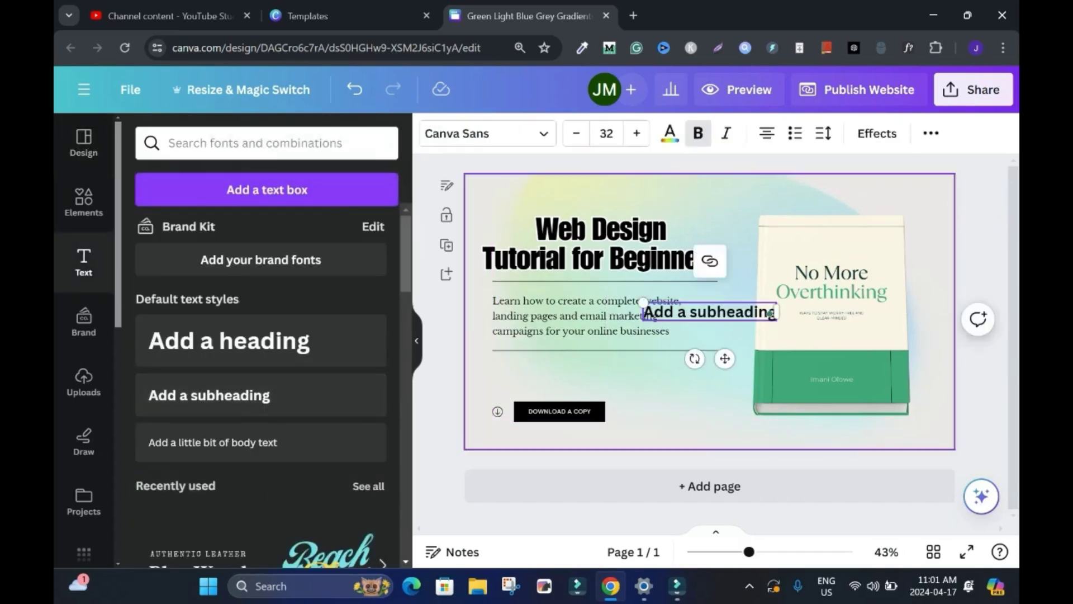
pyautogui.click(709, 312)
pyautogui.moveTo(770, 313); pyautogui.dragTo(646, 369)
pyautogui.doubleClick(645, 370)
pyautogui.write('Click the')
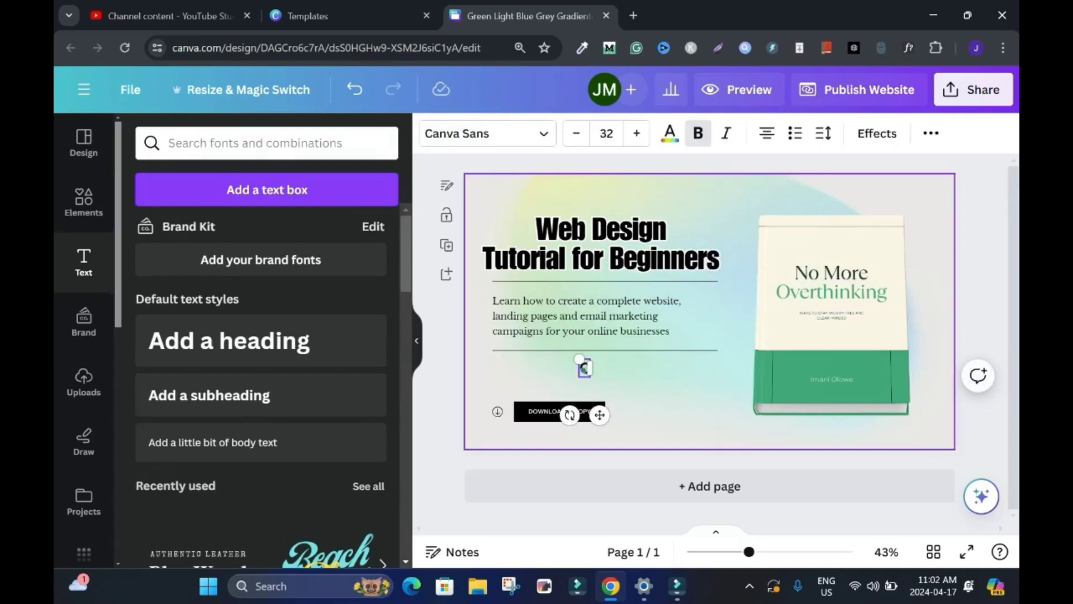
pyautogui.write(' button beloto')
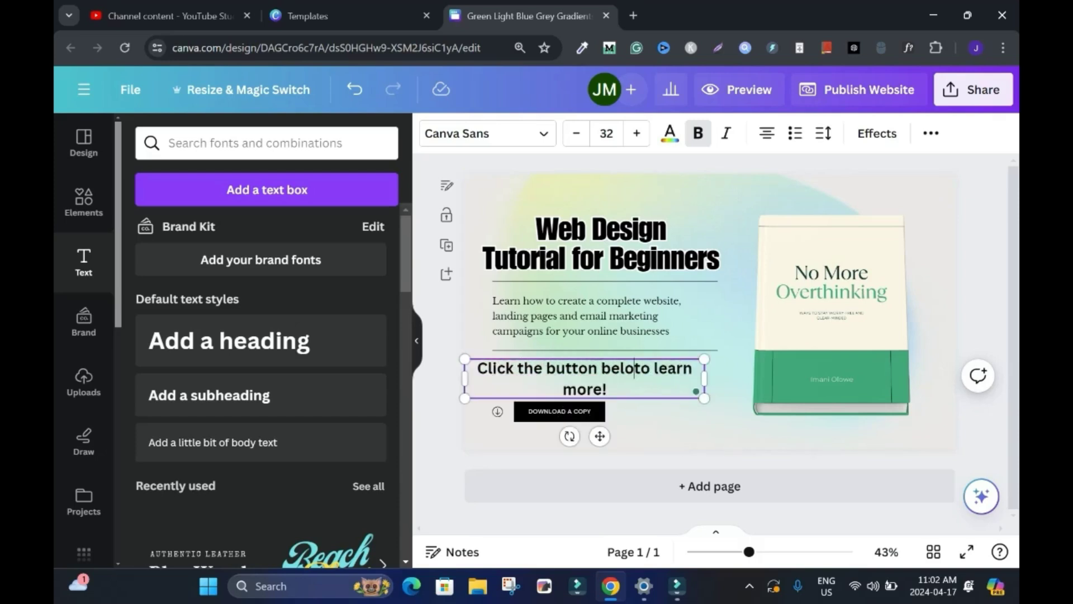
pyautogui.write('wto learn more!')
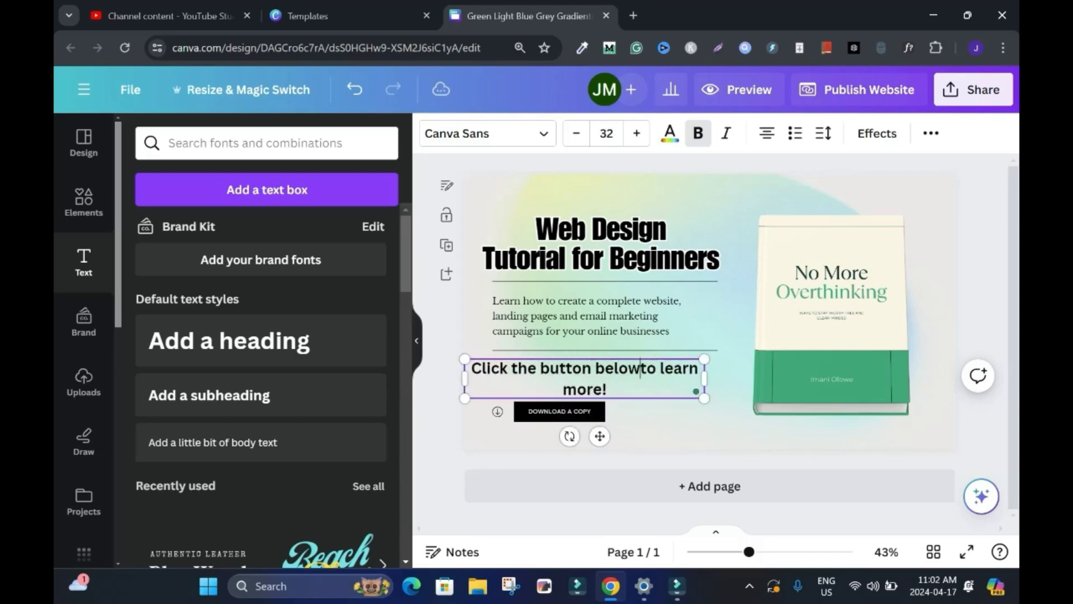
# Reduce the subheading's font size until it fits on one line, narrower than the divider line above it.
pyautogui.click(576, 133)
pyautogui.click(576, 133)
pyautogui.click(576, 133)
pyautogui.click(576, 133)
pyautogui.click(577, 133)
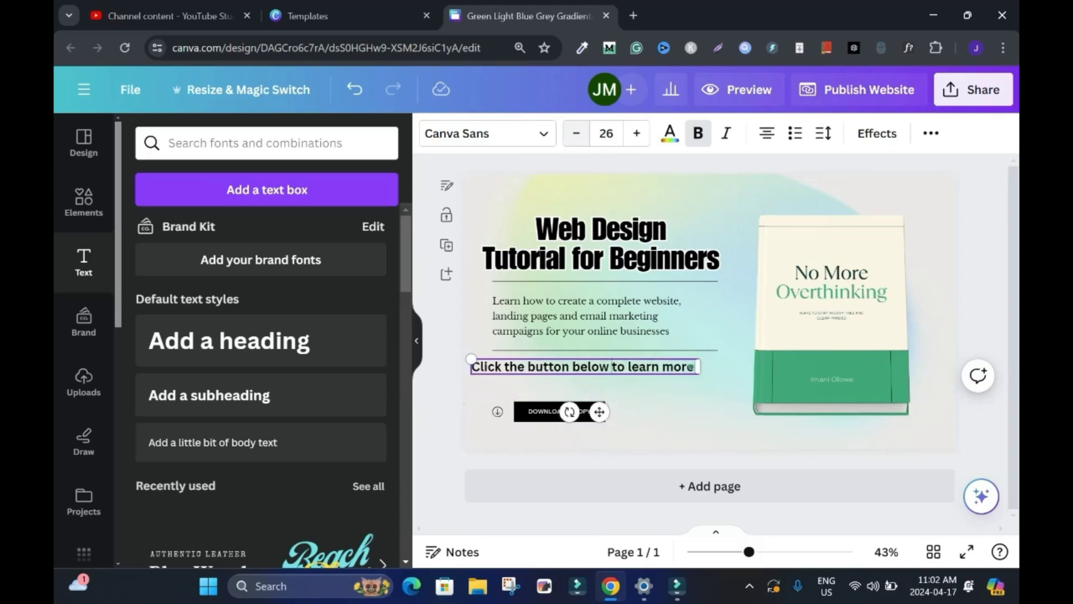
pyautogui.click(577, 133)
pyautogui.click(576, 133)
pyautogui.click(576, 133)
pyautogui.click(577, 133)
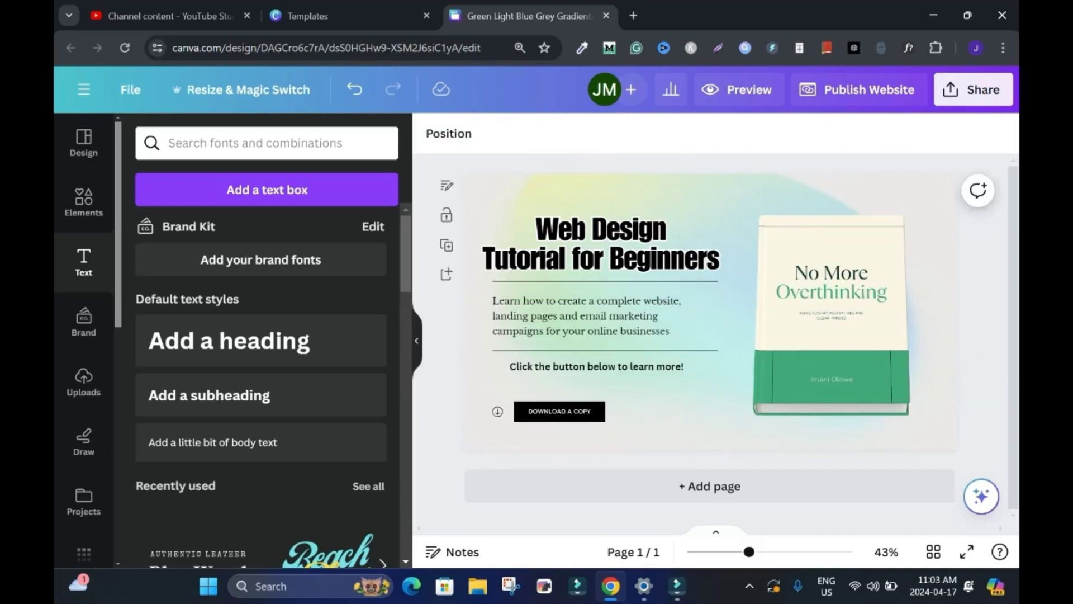
# Enlarge the paragraph's font by four points and reposition it below the heading, with the subheading just under its lower divider line.
pyautogui.click(629, 309)
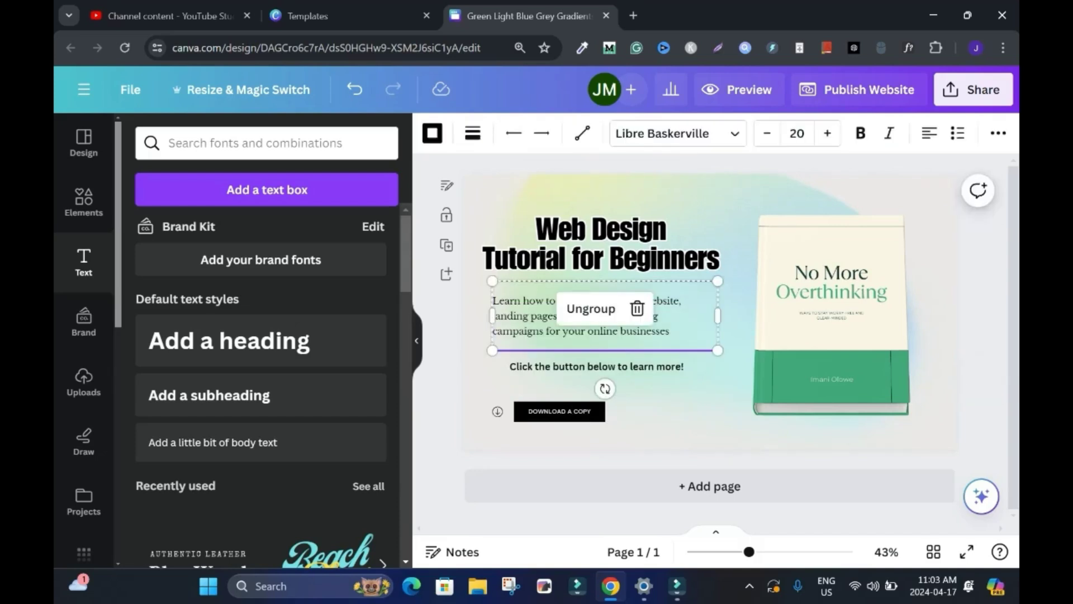
pyautogui.click(629, 308)
pyautogui.click(637, 133)
pyautogui.click(637, 133)
pyautogui.click(637, 133)
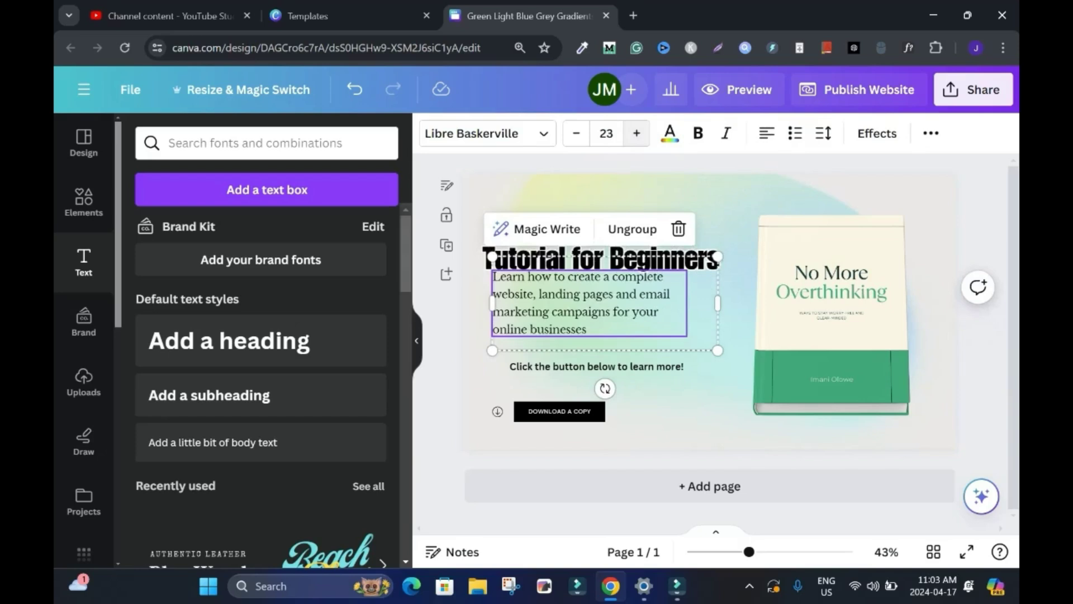
pyautogui.click(636, 133)
pyautogui.press('Escape')
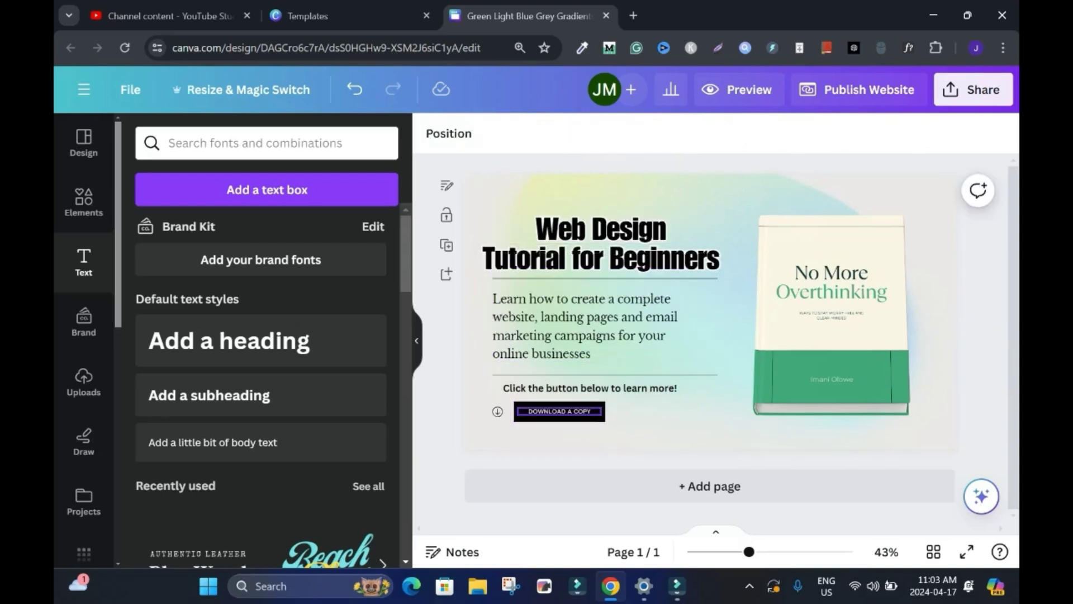
# Group the download button's label with its black rectangle.
pyautogui.click(603, 404)
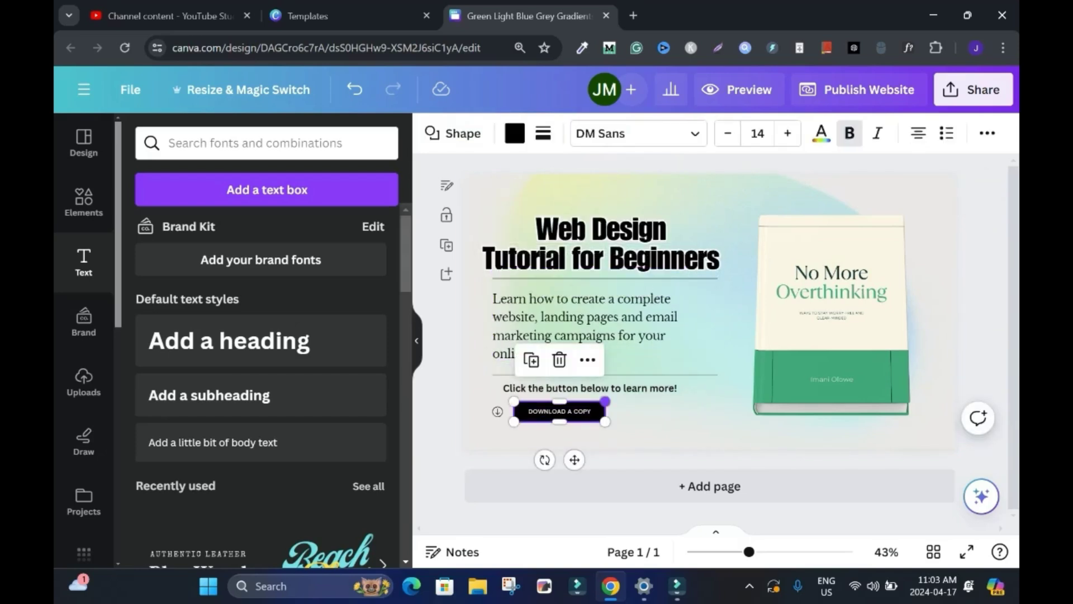
pyautogui.click(559, 412)
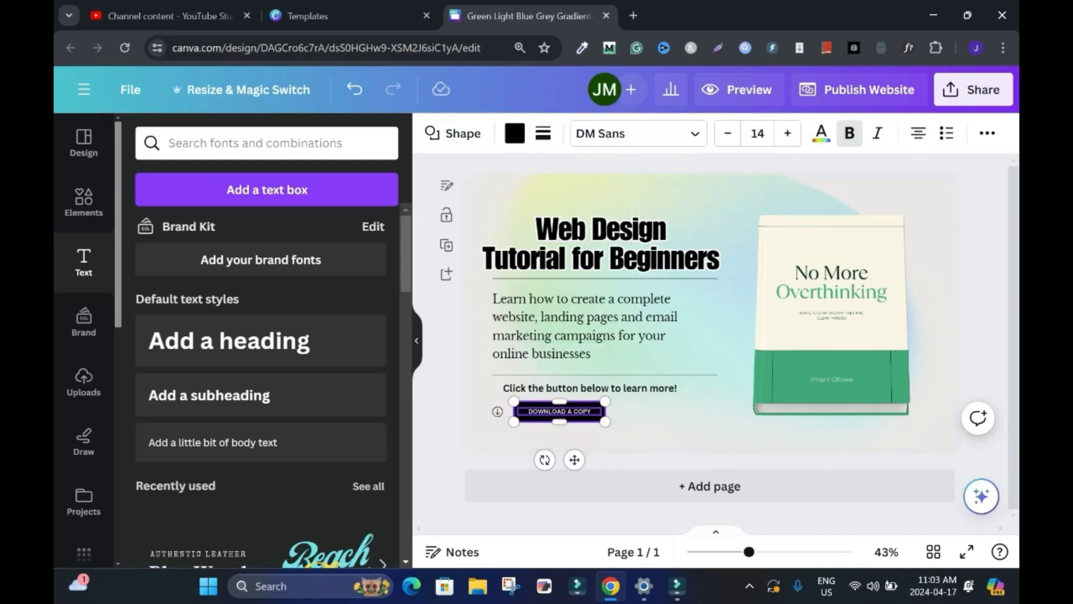
pyautogui.keyDown('shift'); pyautogui.click(560, 412); pyautogui.keyUp('shift')
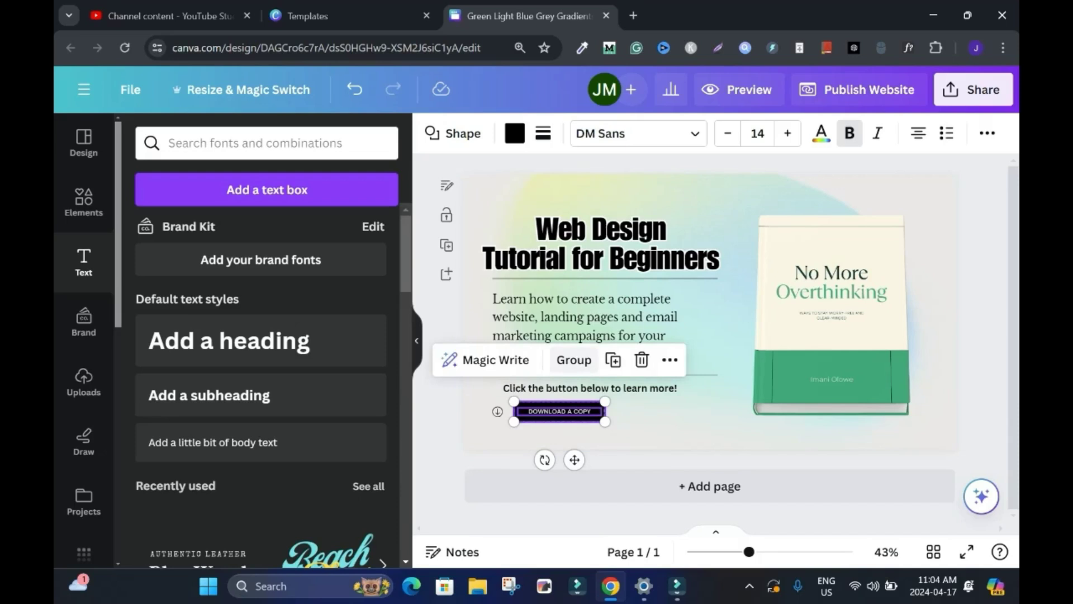
pyautogui.click(574, 360)
pyautogui.click(671, 420)
# Extend the page downward and move the grouped download button into the free space below the subheading.
pyautogui.moveTo(560, 411); pyautogui.dragTo(589, 432)
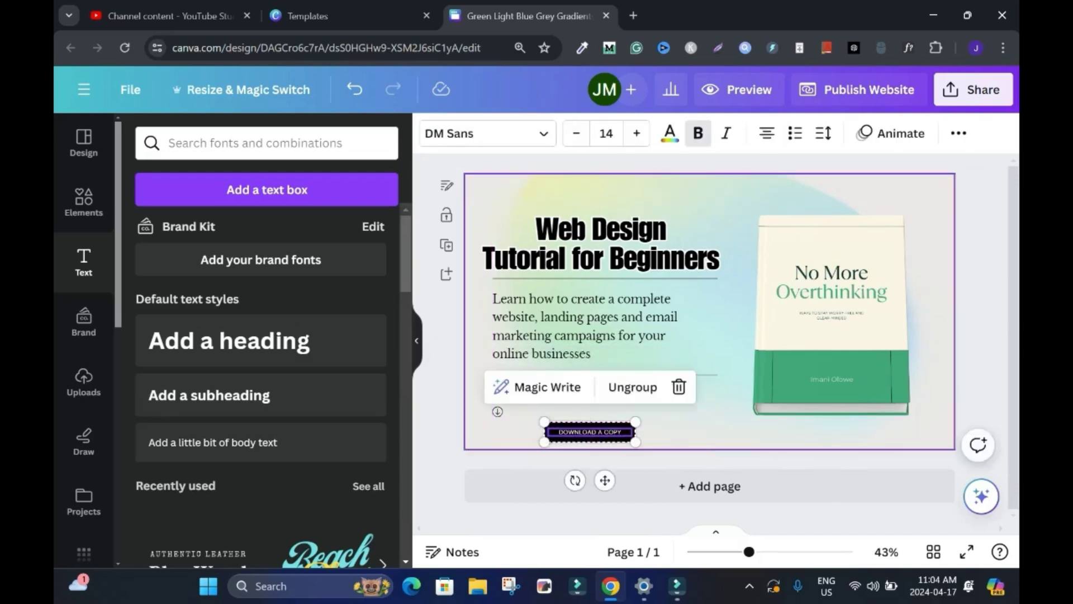
pyautogui.click(670, 421)
pyautogui.moveTo(709, 448); pyautogui.dragTo(709, 531)
pyautogui.moveTo(590, 432); pyautogui.dragTo(584, 457)
# Place the circled down-arrow icon at the end of the subheading and move the download button directly beneath that line.
pyautogui.click(498, 411)
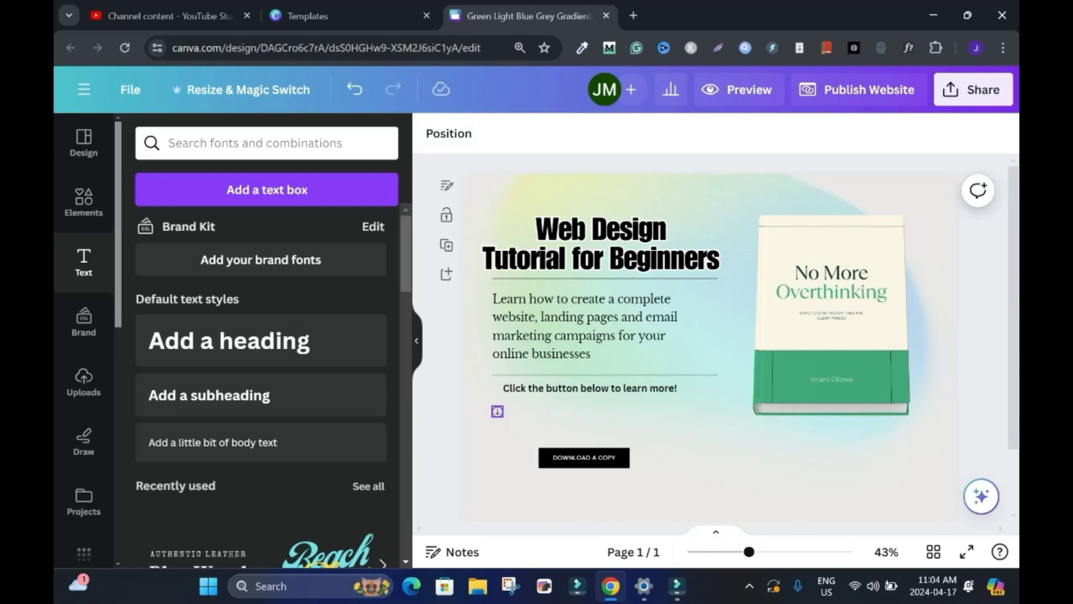
pyautogui.click(497, 411)
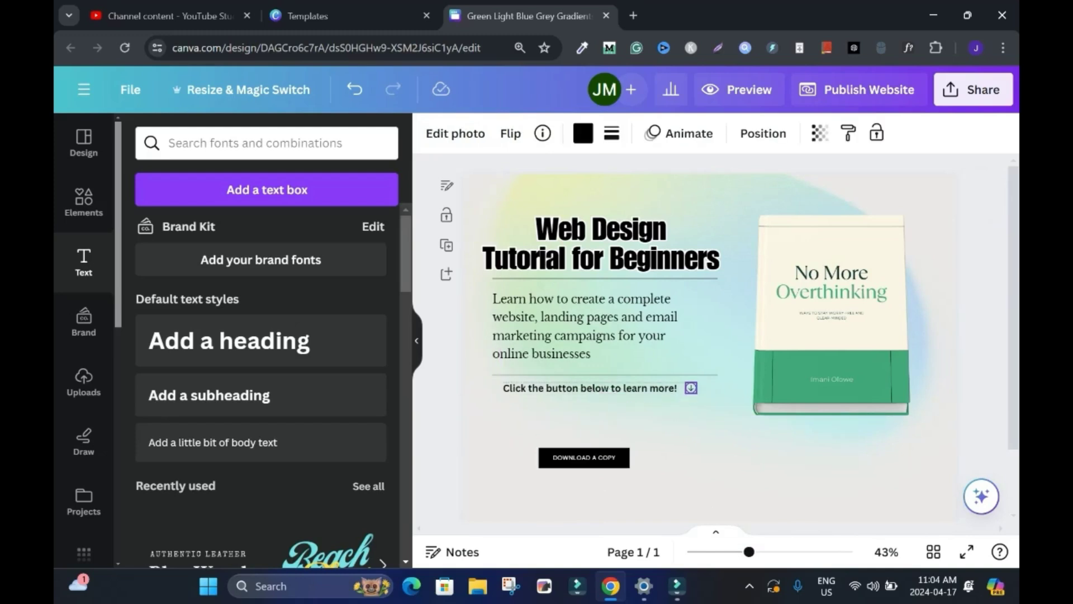
pyautogui.moveTo(691, 388); pyautogui.dragTo(689, 388)
pyautogui.click(651, 422)
pyautogui.moveTo(584, 457); pyautogui.dragTo(594, 416)
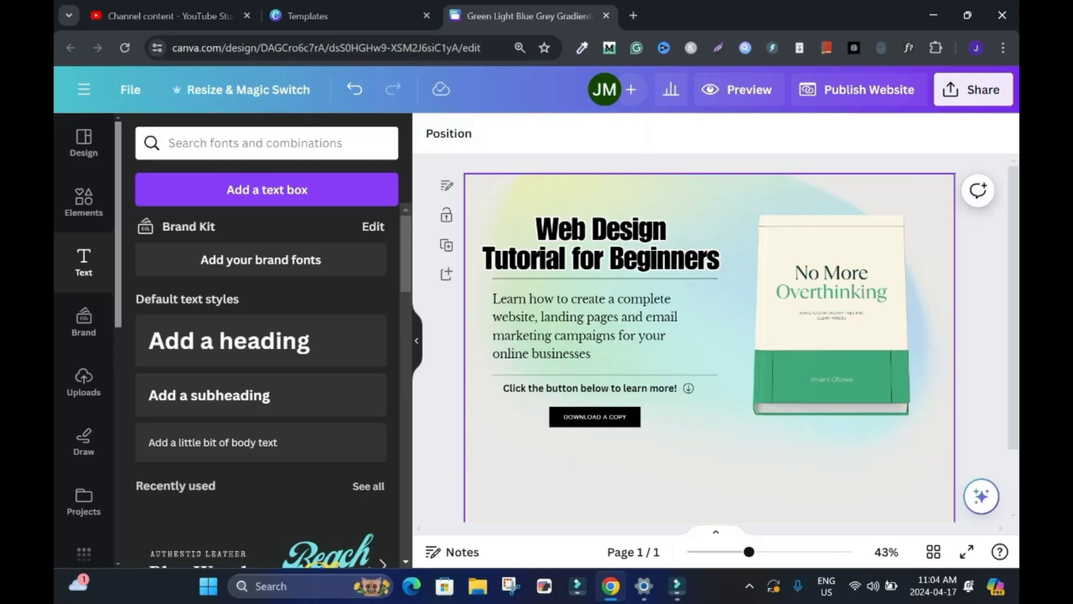
# Recolor the download button's background with the medium green from the book photo's colors.
pyautogui.click(595, 416)
pyautogui.click(515, 133)
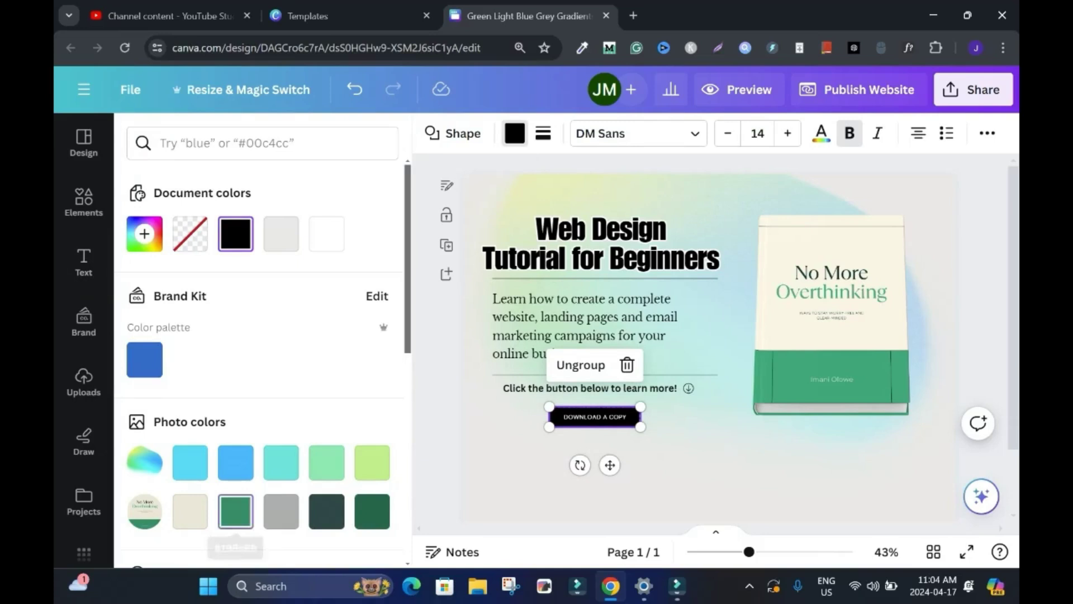
pyautogui.click(236, 512)
# Replace the button's label with "FREE TUTORIAL".
pyautogui.doubleClick(595, 416)
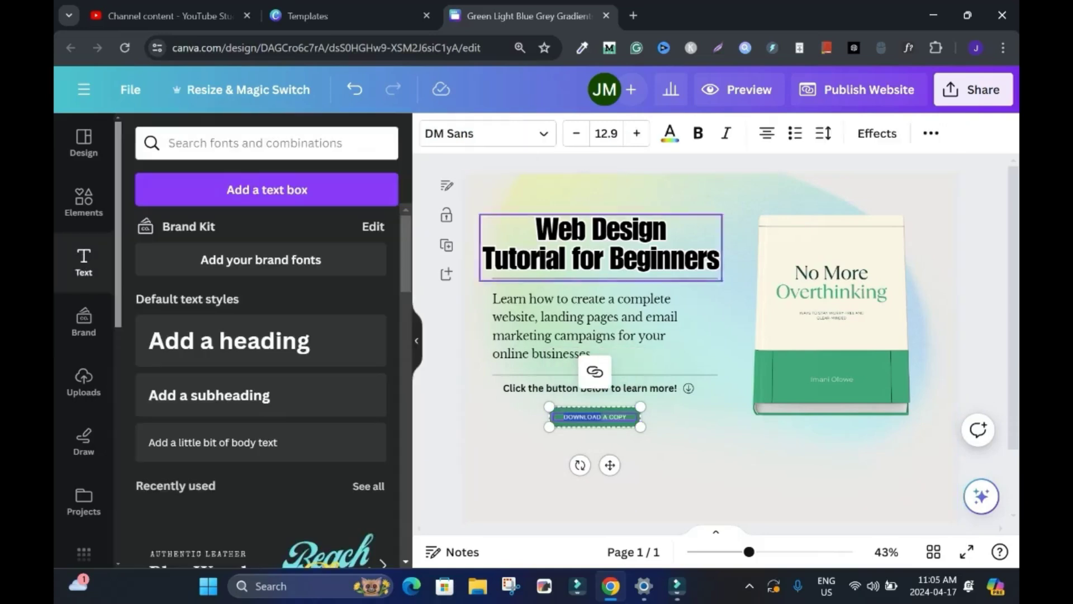
pyautogui.moveTo(628, 417); pyautogui.dragTo(562, 417)
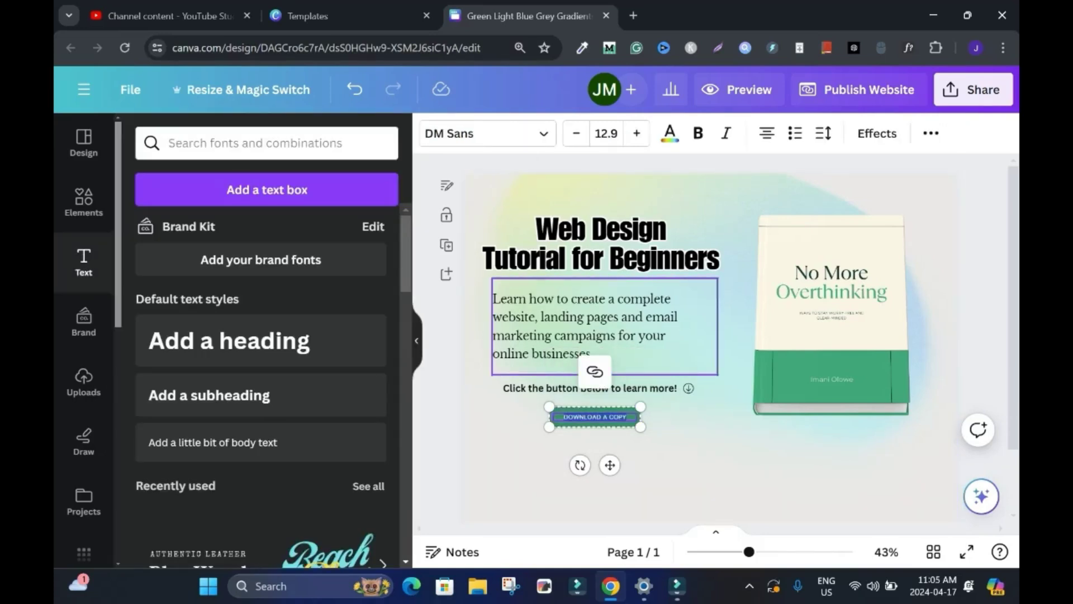
pyautogui.write('FREE TUTORIAL')
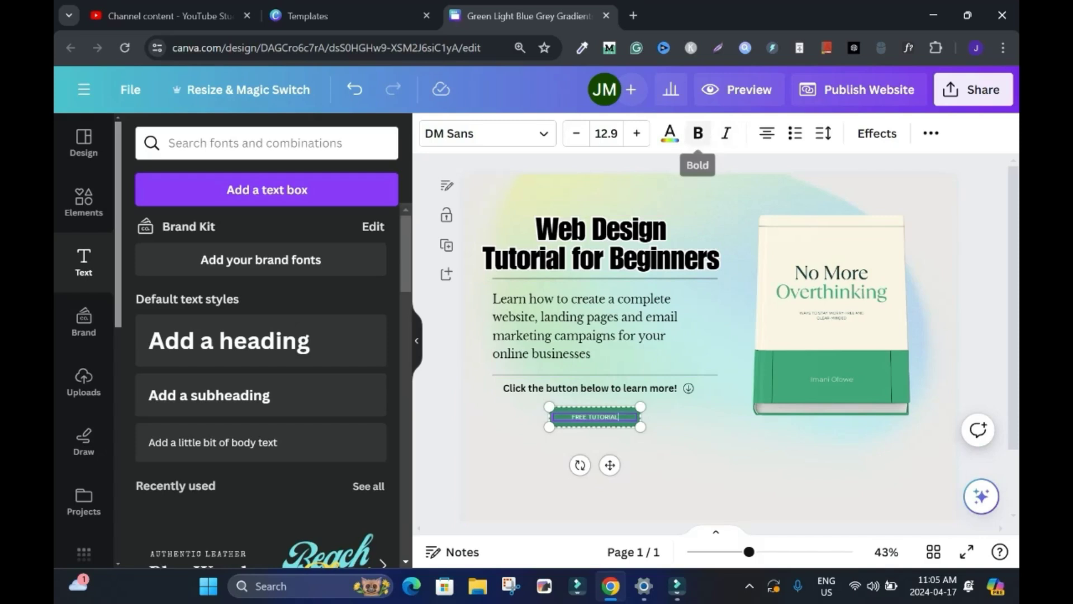
# Make the FREE TUTORIAL label bold and set its font size to 18.
pyautogui.click(697, 133)
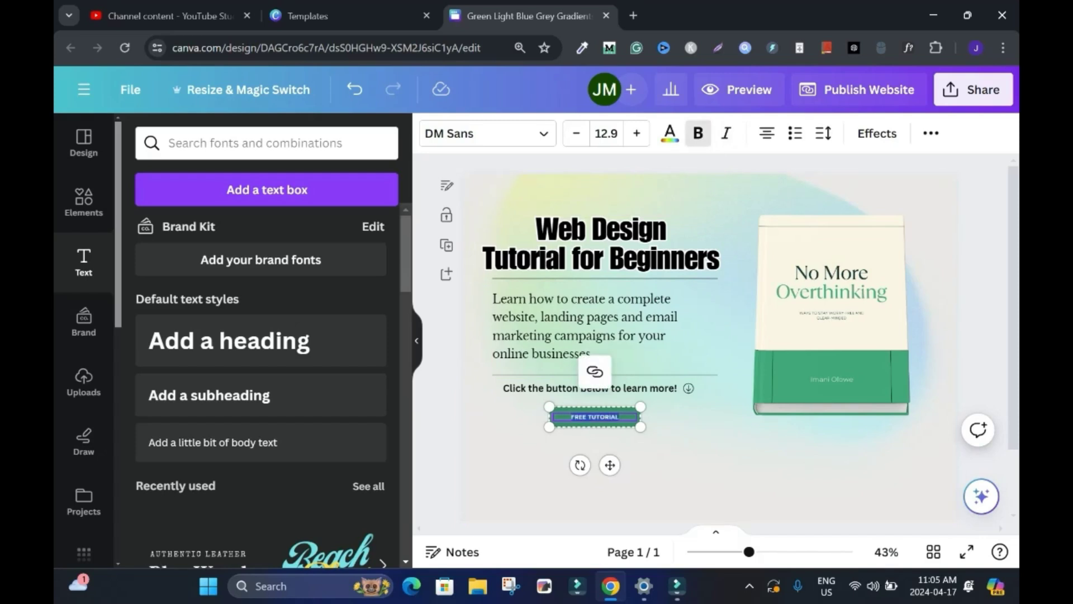
pyautogui.click(637, 133)
pyautogui.click(636, 133)
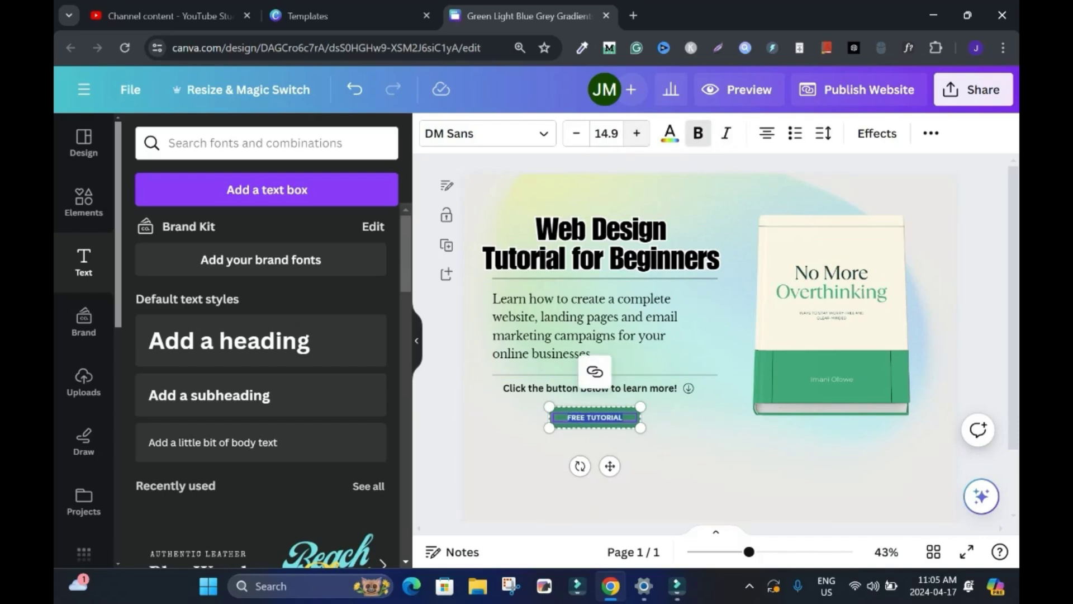
pyautogui.click(636, 133)
pyautogui.click(606, 133)
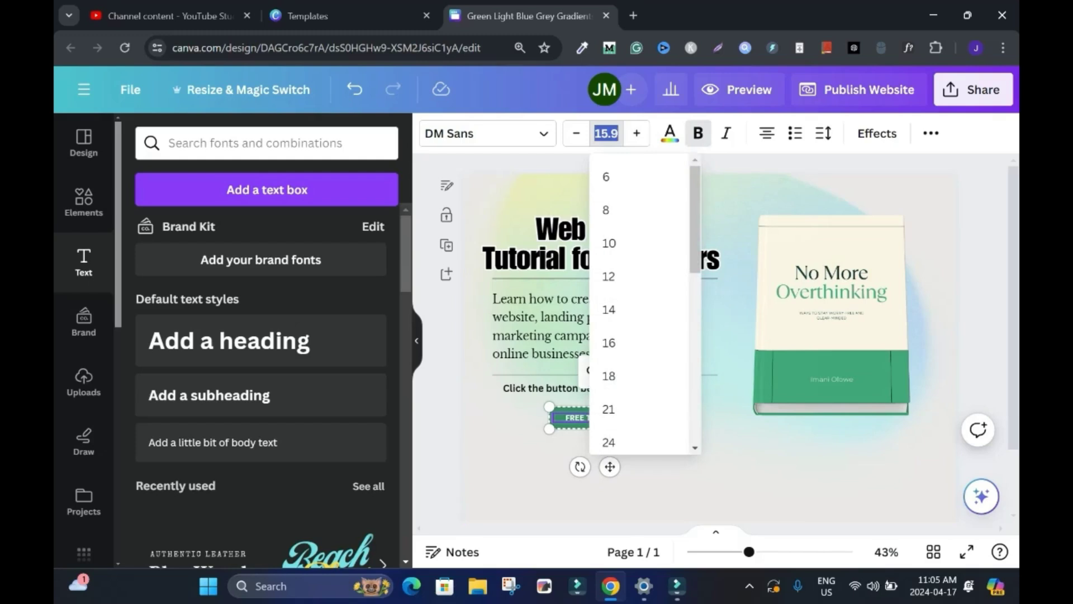
pyautogui.click(608, 342)
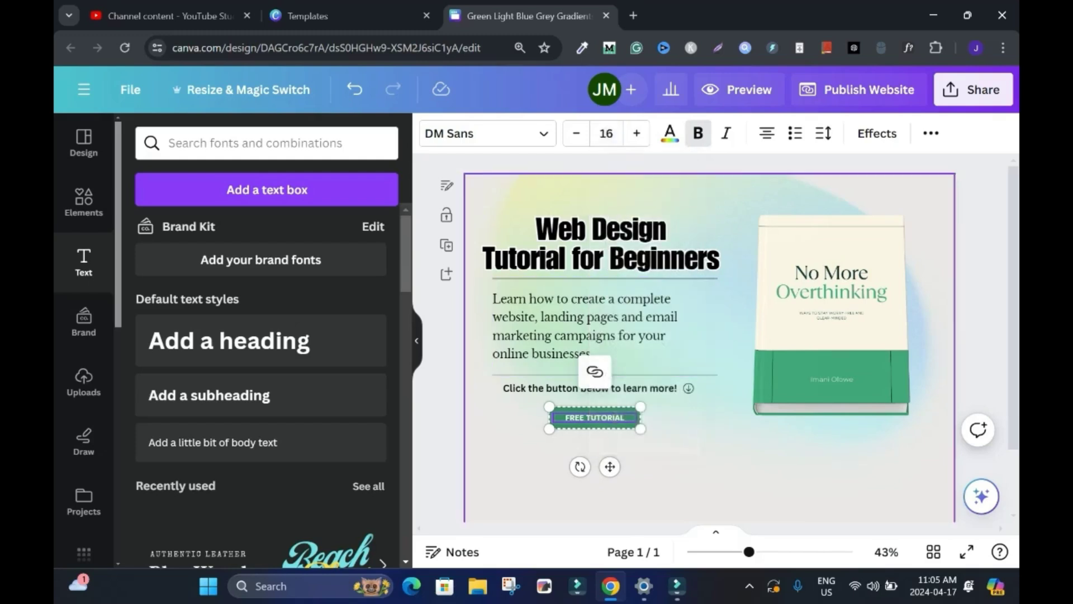
pyautogui.click(636, 133)
pyautogui.click(637, 133)
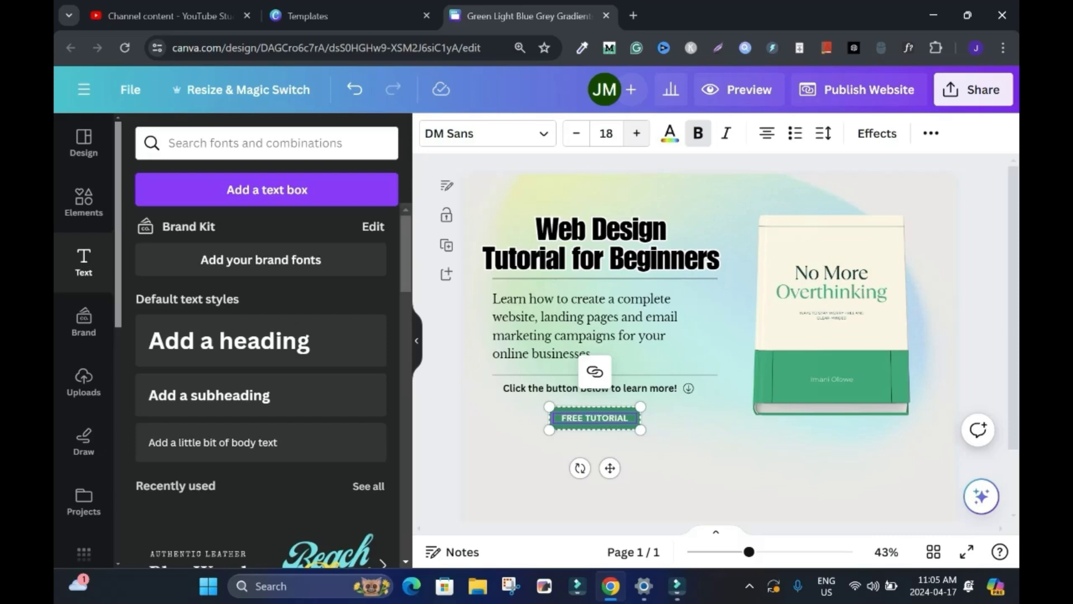
pyautogui.click(735, 335)
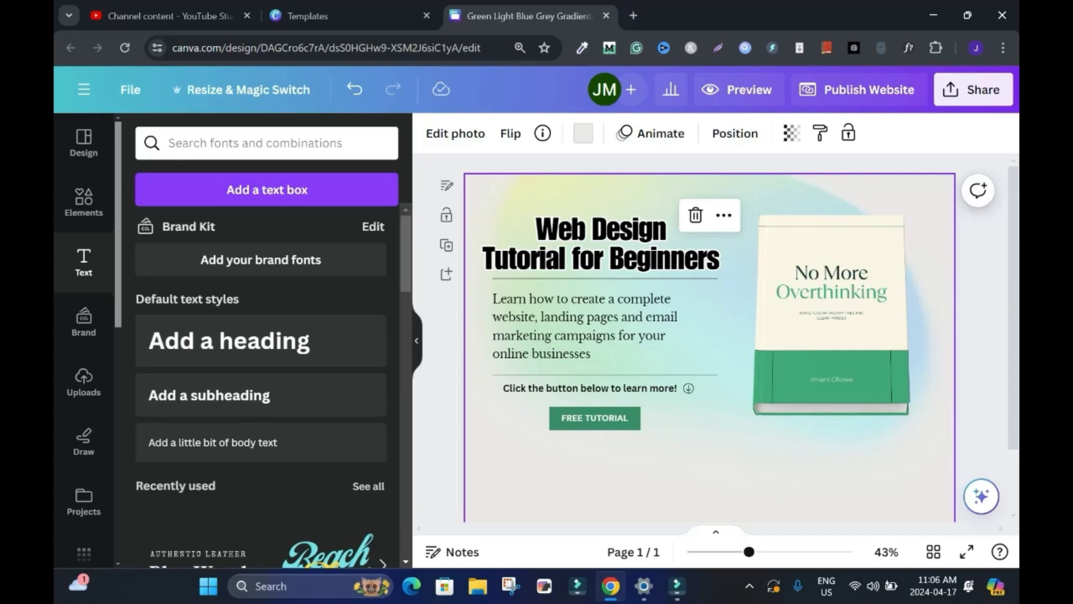
# Open Pexels in a new browser tab and search its photos for "tutor".
pyautogui.click(633, 16)
pyautogui.click(503, 331)
pyautogui.write('PEexe')
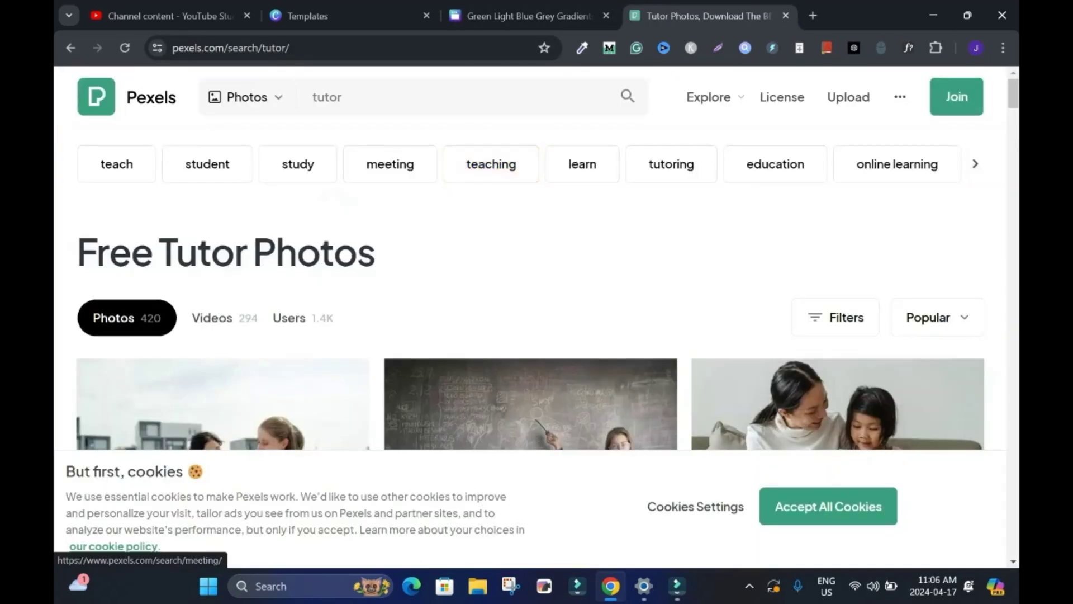
# Search the Pexels photos for "online tutor" and return to the "tutor" search.
pyautogui.click(313, 97)
pyautogui.write('online tutor')
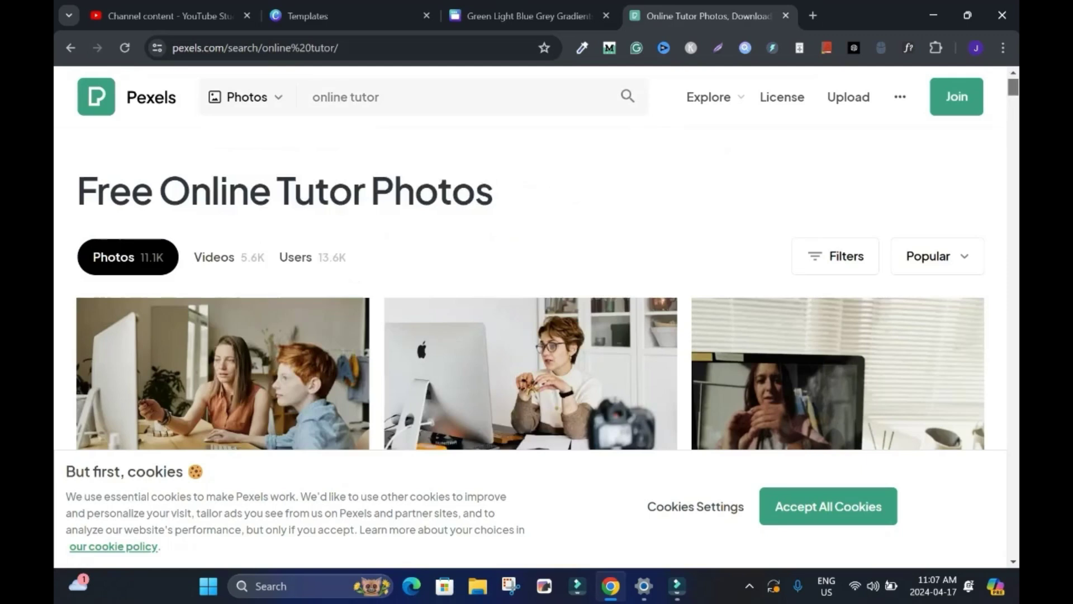
pyautogui.moveTo(348, 97); pyautogui.dragTo(313, 97)
pyautogui.press('BackSpace')
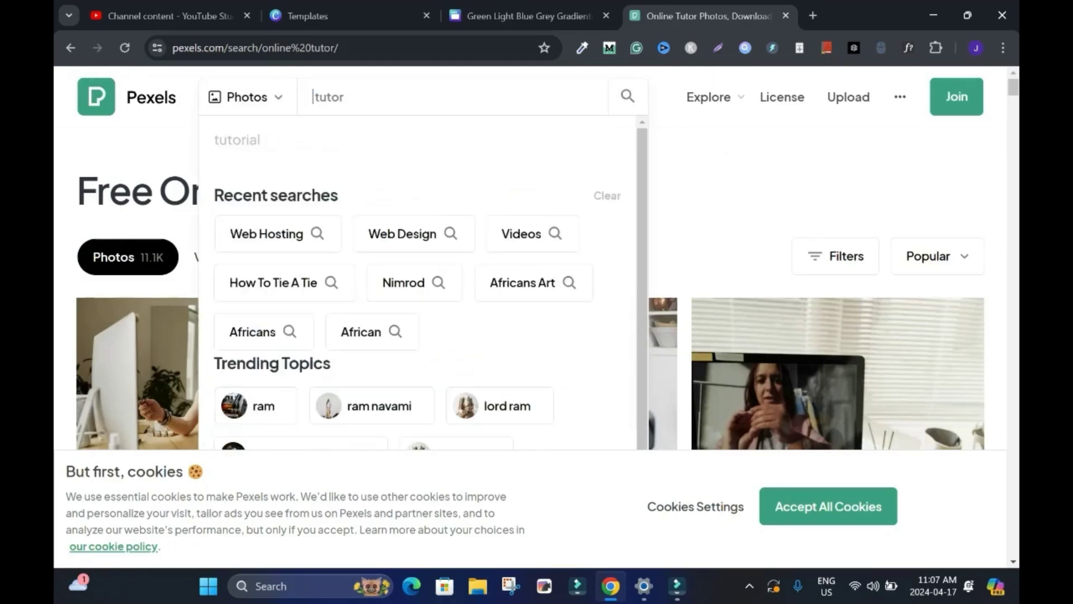
pyautogui.press('Return')
pyautogui.press('Return')
# Replace the book image in the Canva design with the Pexels photo of a teacher pointing at a blackboard, cropped to about 550 by 656.
pyautogui.click(827, 506)
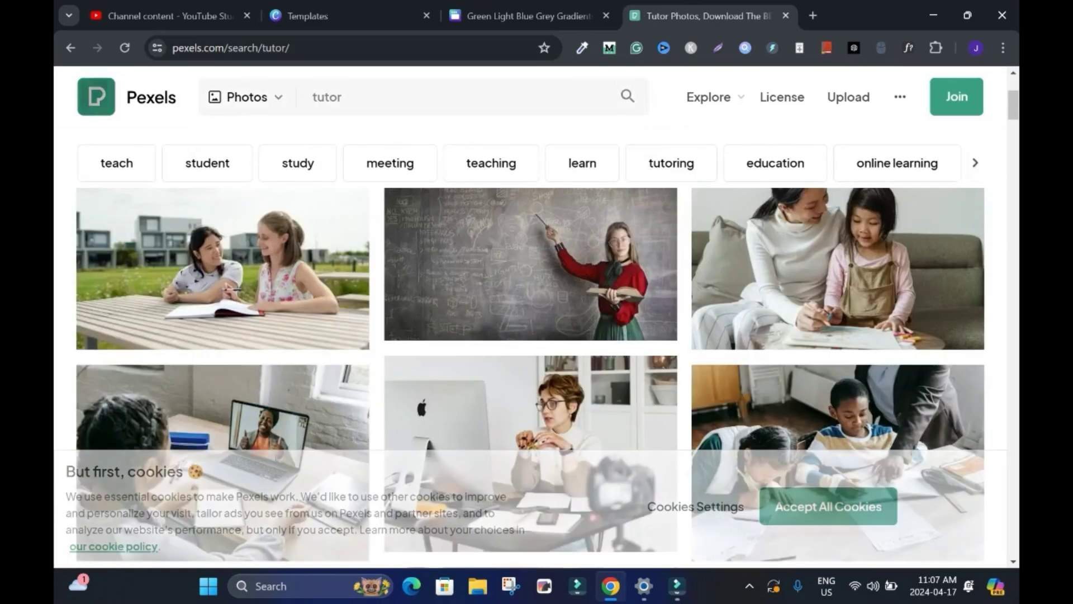
pyautogui.click(530, 417)
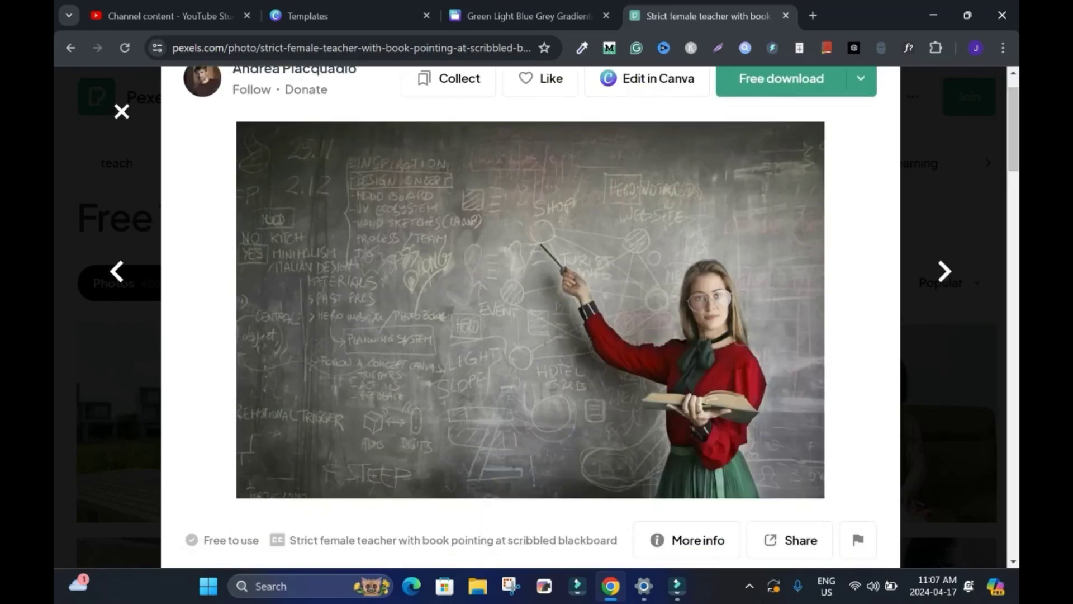
pyautogui.click(528, 16)
pyautogui.click(832, 316)
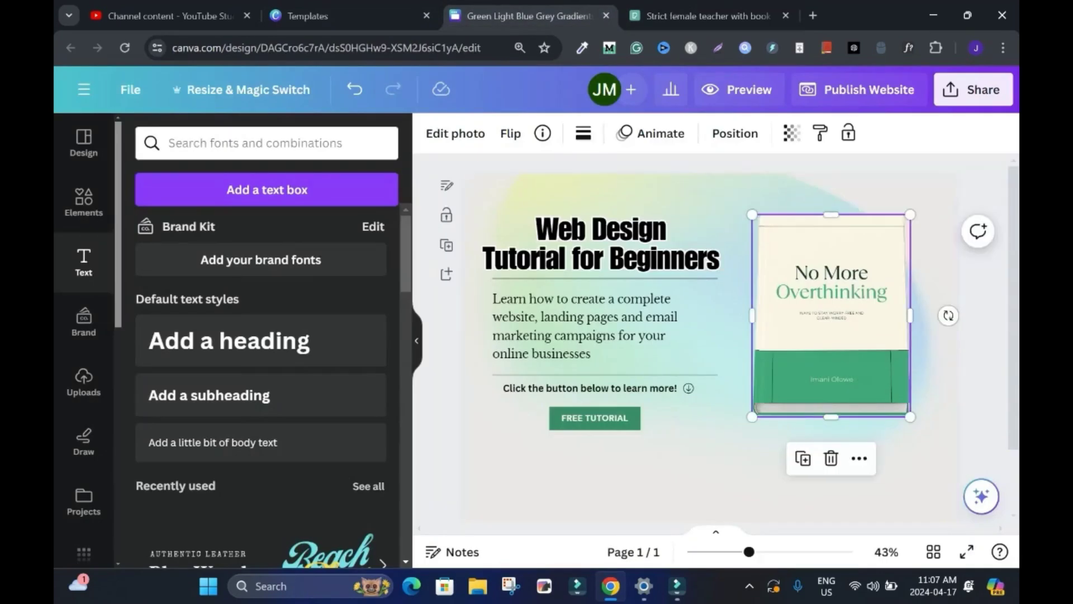
pyautogui.press('Delete')
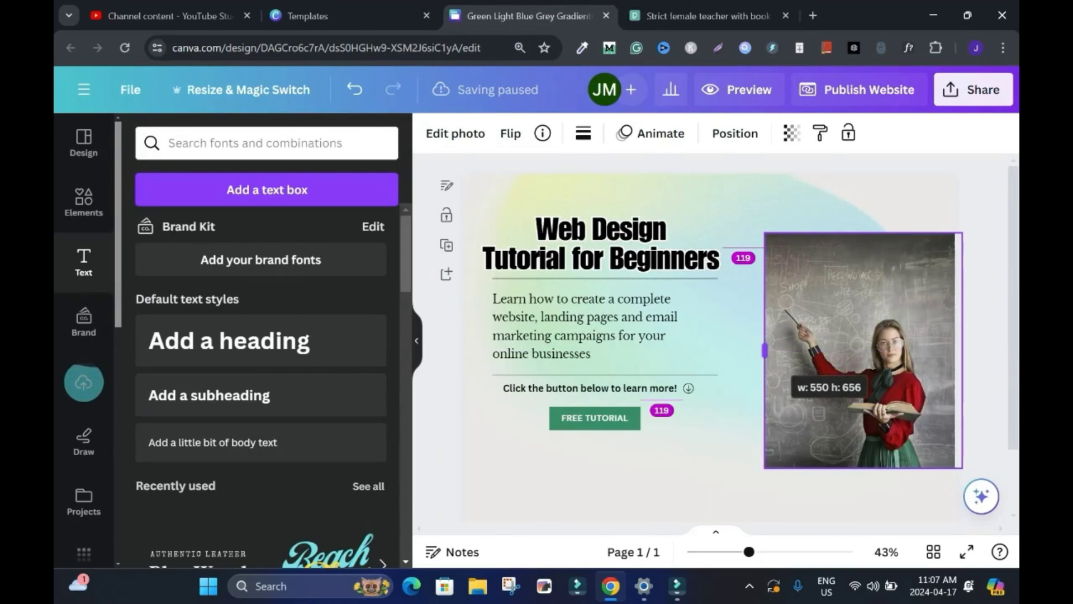
# Remove the background of the teacher photo and move the cutout up so its base aligns with the FREE TUTORIAL button.
pyautogui.click(456, 134)
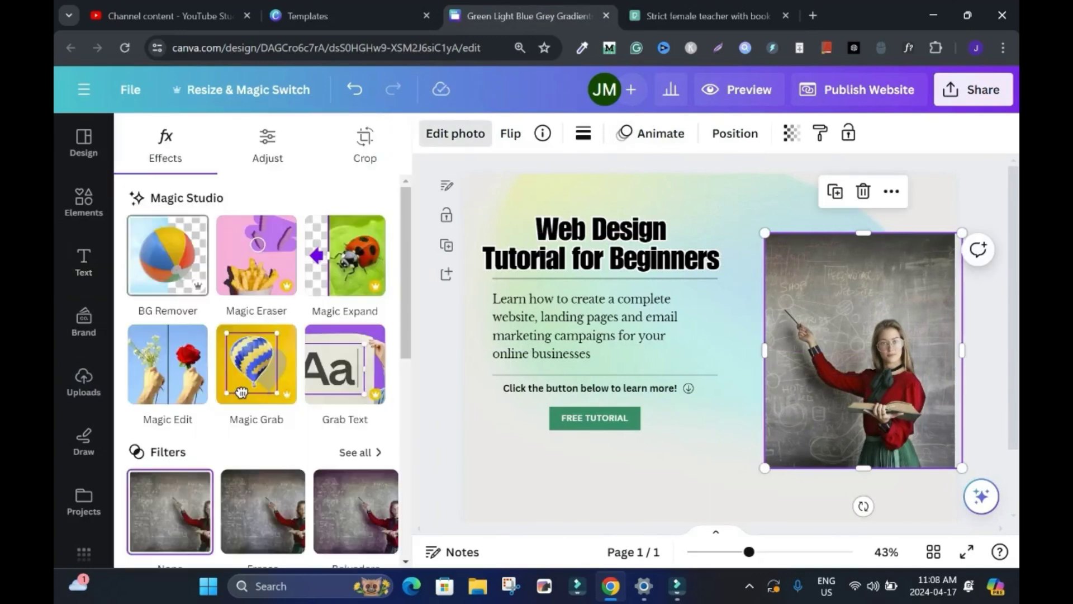
pyautogui.click(167, 255)
pyautogui.moveTo(872, 369); pyautogui.dragTo(863, 312)
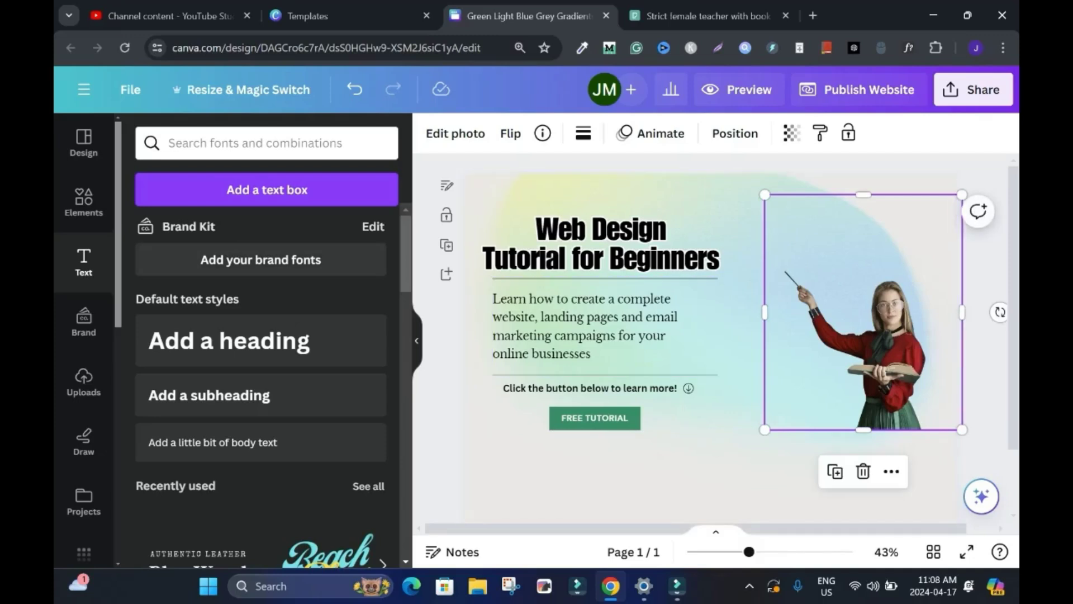
# Search the graphics for "laptop" and add the silver laptop with a blank white screen to the page.
pyautogui.click(83, 201)
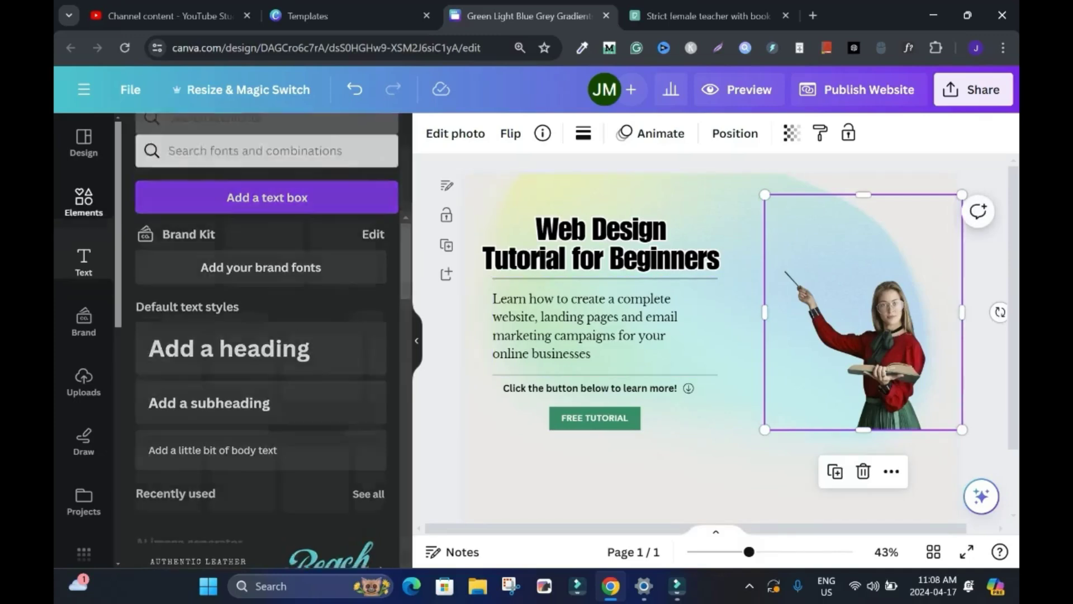
pyautogui.click(214, 143)
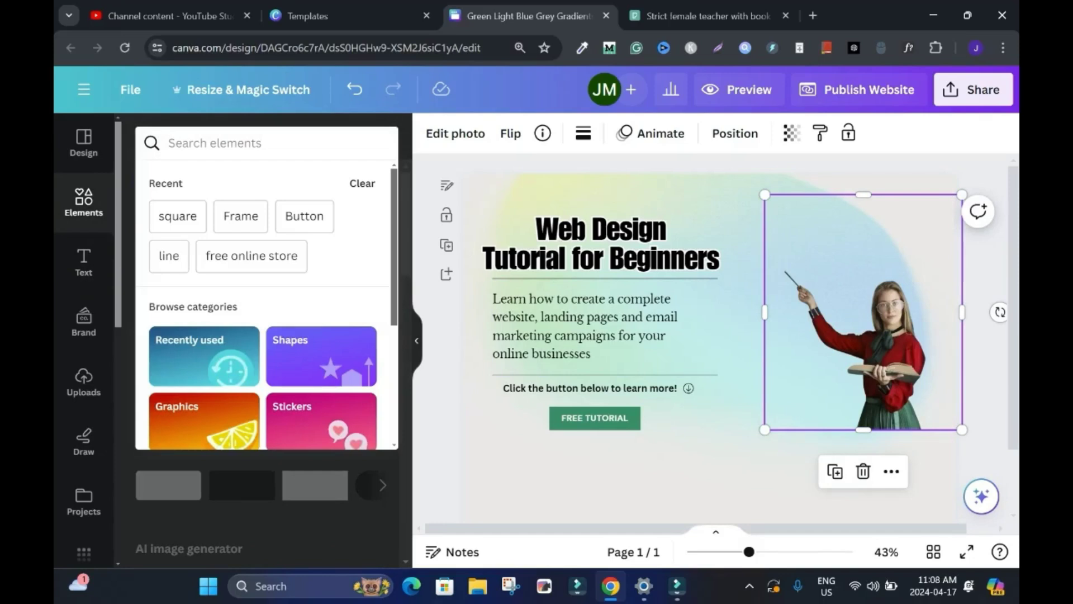
pyautogui.write('laptop')
pyautogui.press('Return')
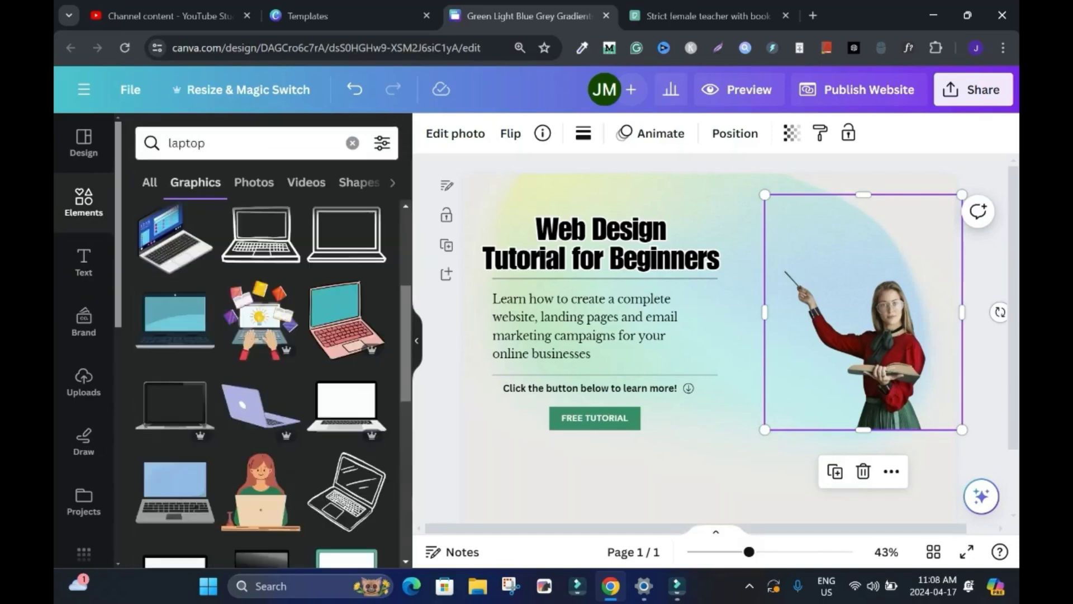
pyautogui.click(346, 405)
# Shrink the laptop and place it beside the heading, over the teacher's raised pointer.
pyautogui.moveTo(710, 335); pyautogui.dragTo(839, 262)
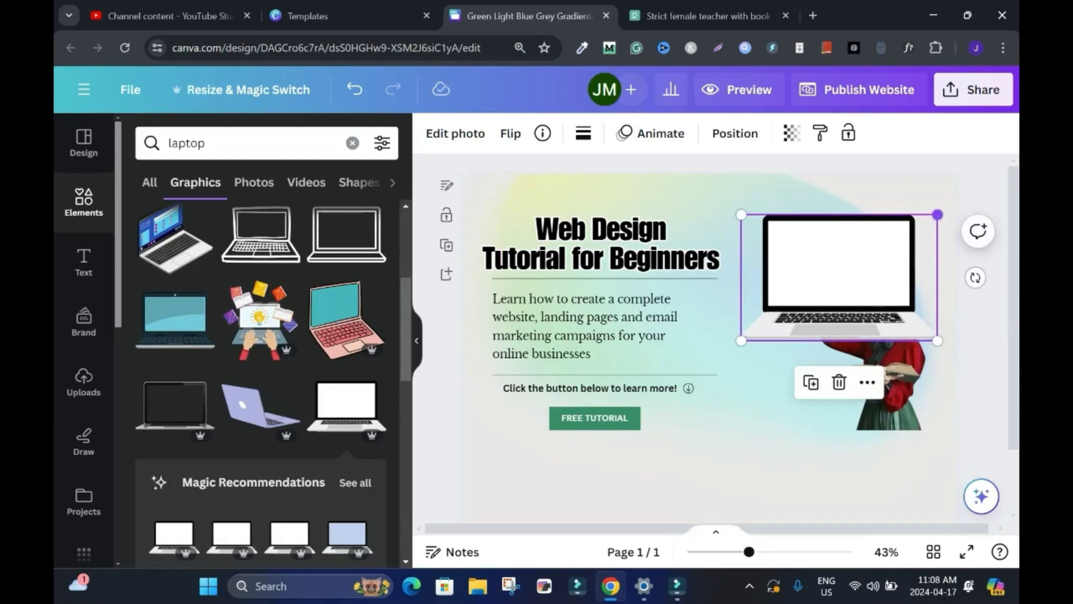
pyautogui.moveTo(938, 215); pyautogui.dragTo(874, 255)
pyautogui.moveTo(810, 297); pyautogui.dragTo(817, 280)
# Bring the teacher cutout in front of the laptop and shift it slightly right, keeping the pointer on the laptop screen.
pyautogui.click(895, 346)
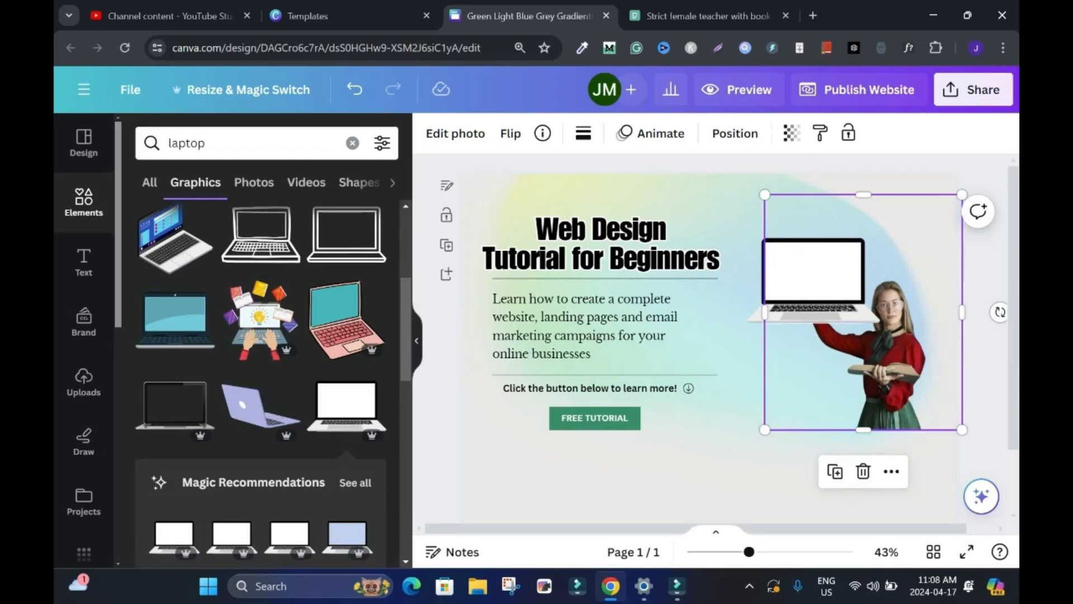
pyautogui.press('Delete')
pyautogui.hotkey('ctrl', 'z')
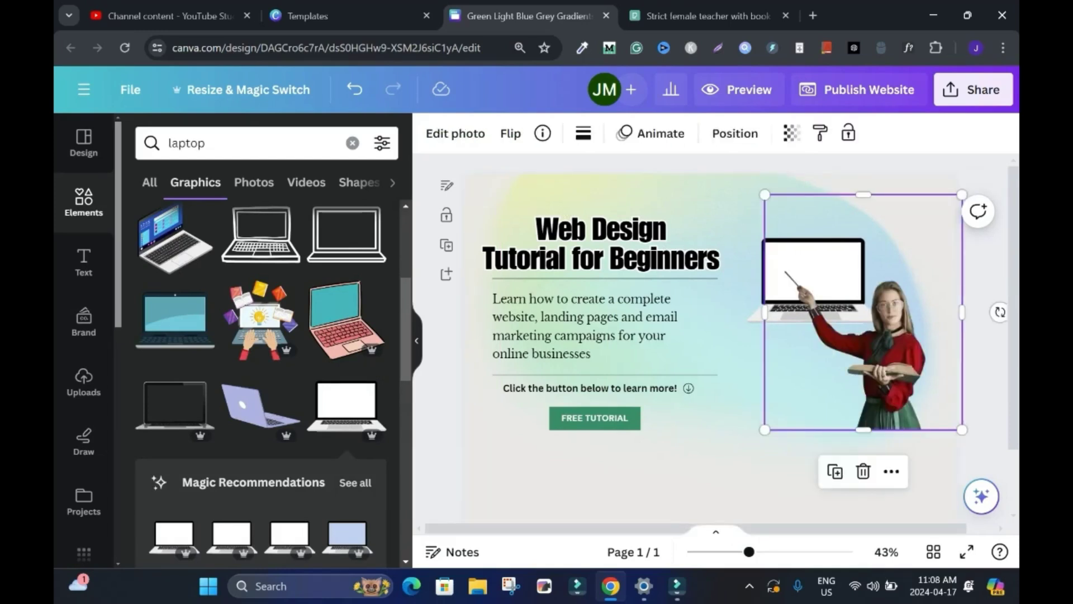
pyautogui.moveTo(891, 346); pyautogui.dragTo(908, 347)
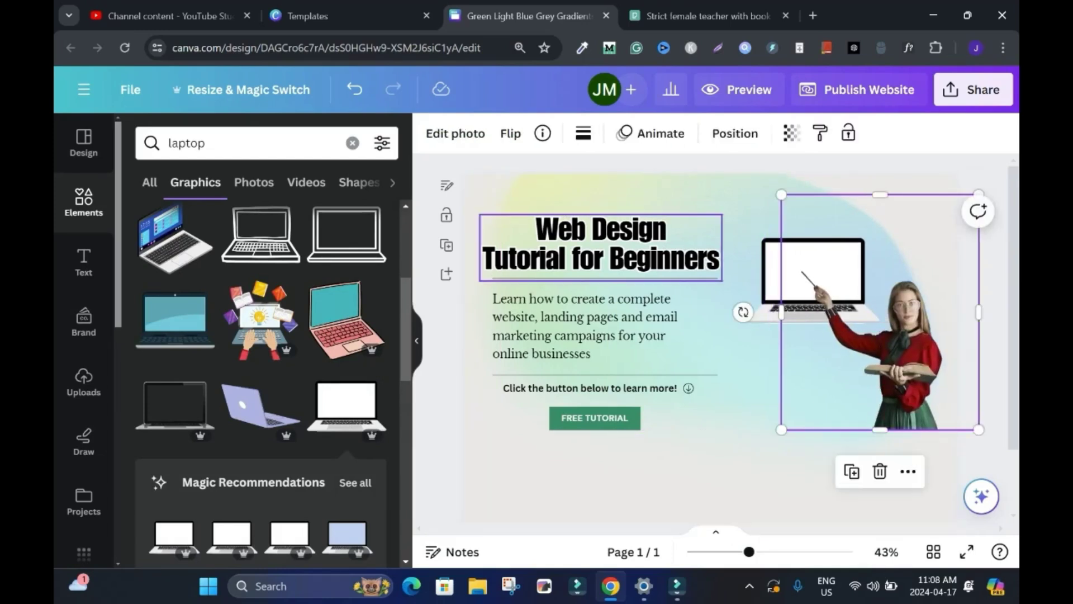
pyautogui.press('Escape')
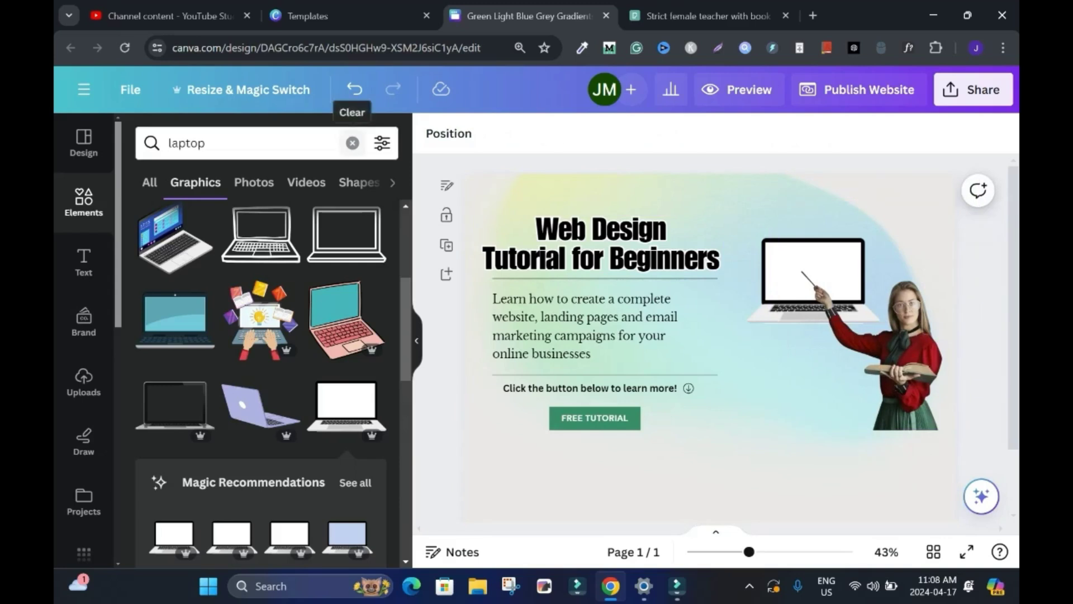
# Search the elements for "youtube" and show all of the photo results.
pyautogui.click(352, 143)
pyautogui.write('youtube')
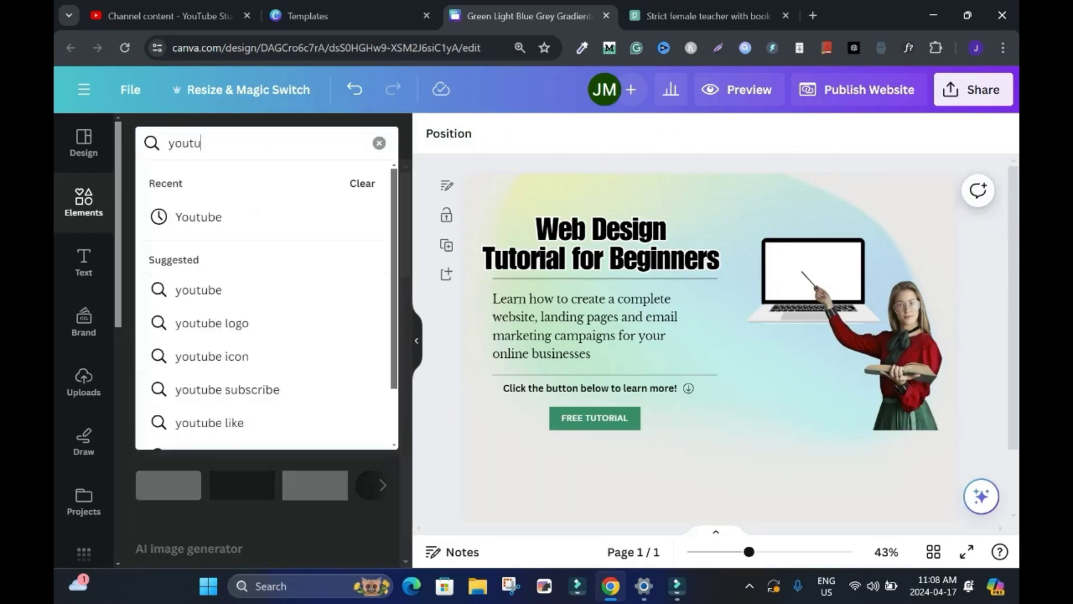
pyautogui.press('Return')
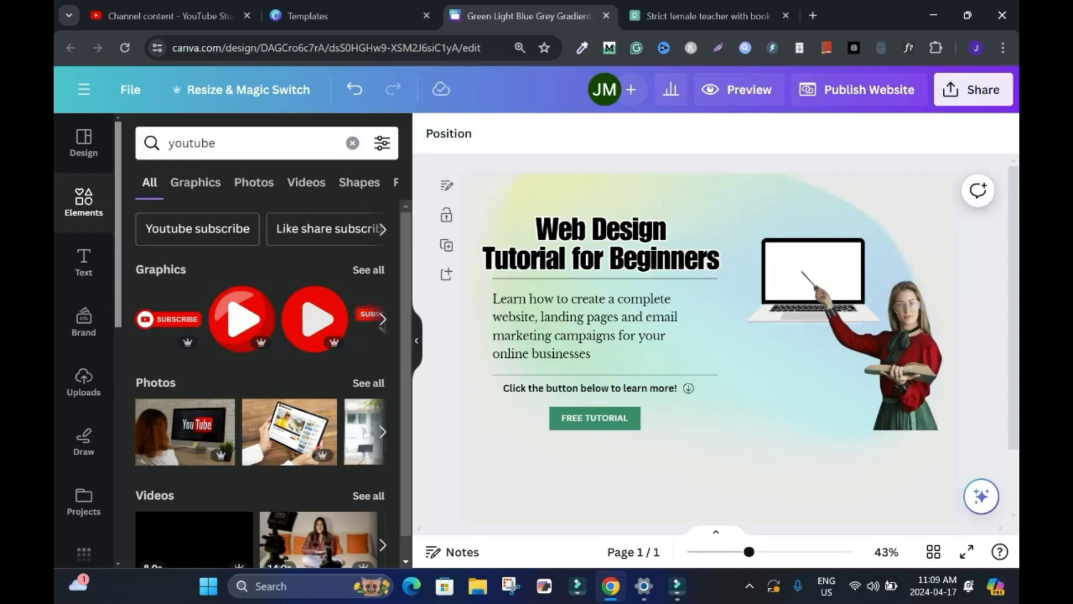
pyautogui.scroll(-1, 273, 384)
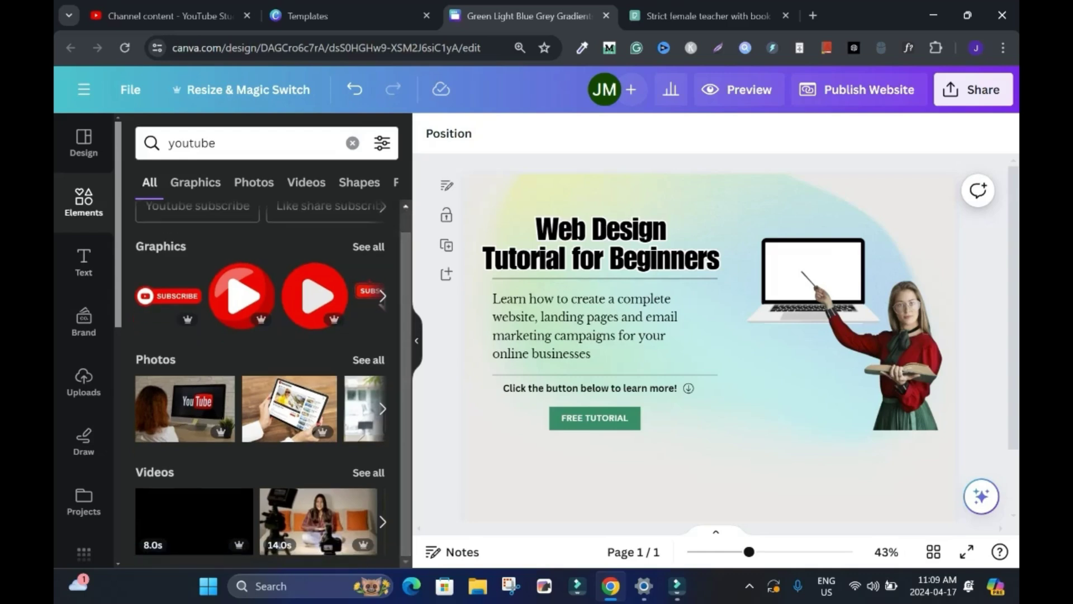
pyautogui.click(369, 360)
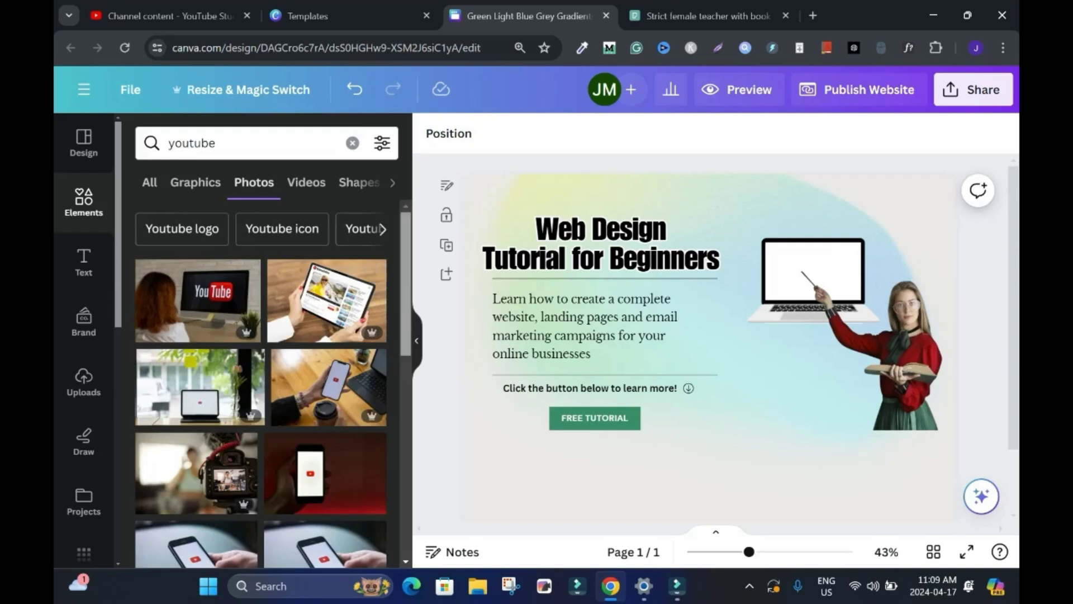
# Browse the YouTube photos and add the one of a laptop displaying a list of video thumbnails to the page.
pyautogui.scroll(-1, 358, 358)
pyautogui.scroll(1, 261, 386)
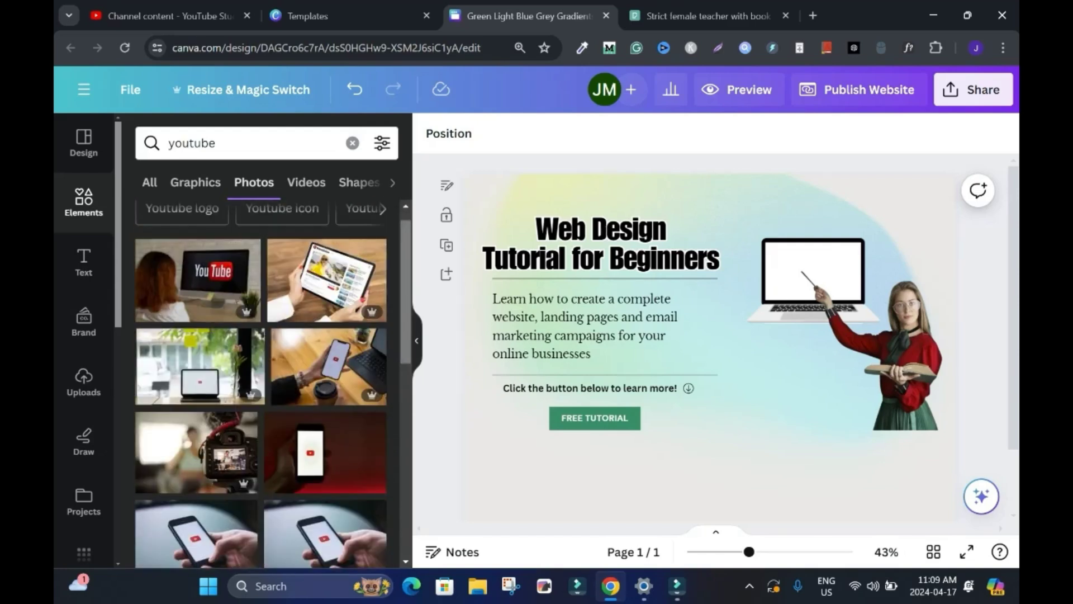
pyautogui.scroll(-5, 261, 386)
pyautogui.scroll(5, 261, 385)
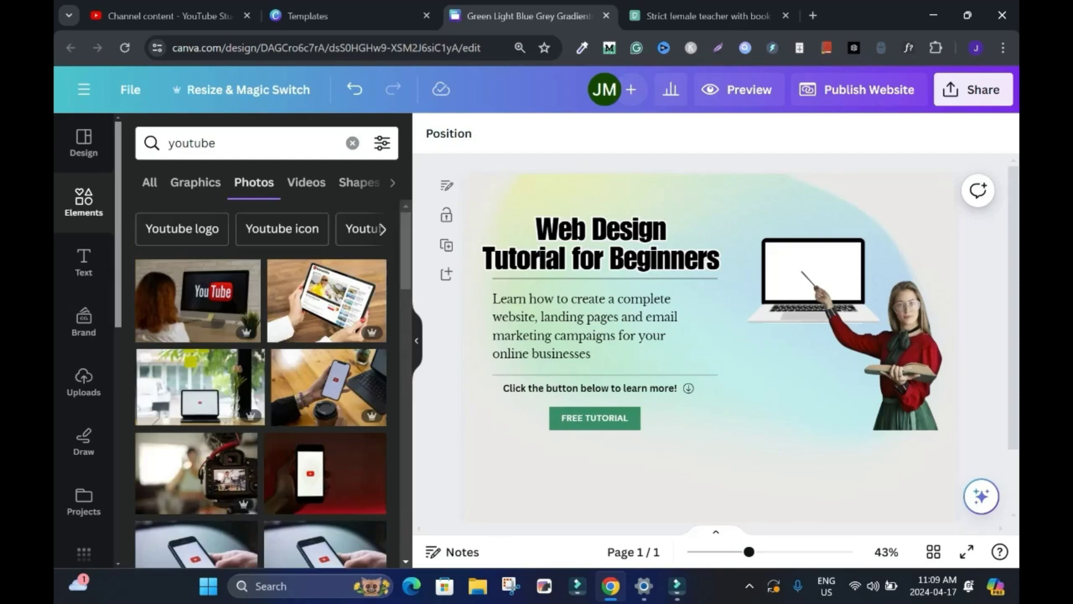
pyautogui.moveTo(326, 300)
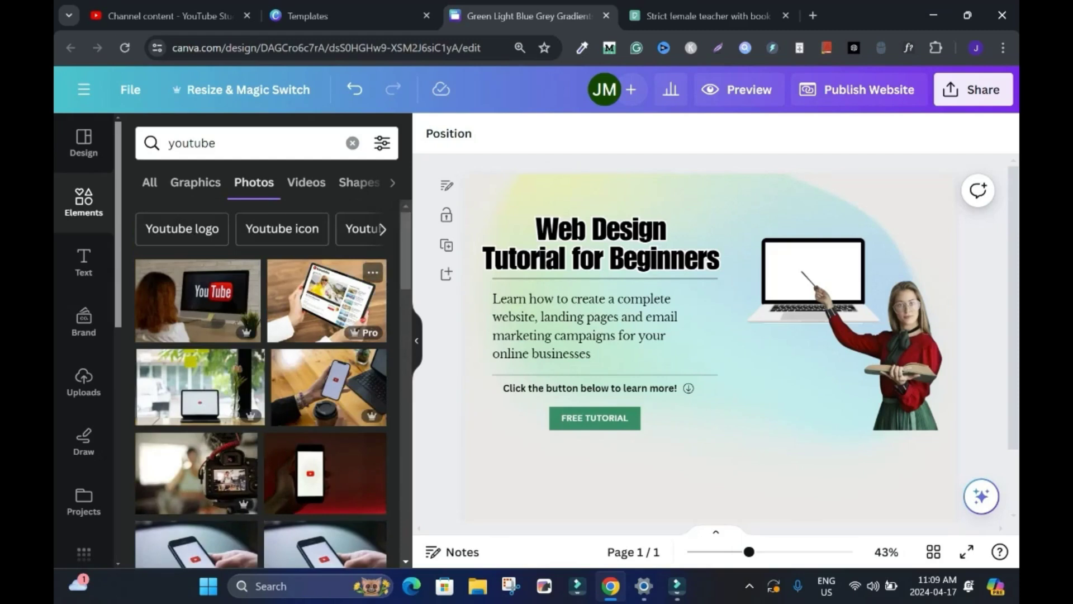
pyautogui.scroll(-5, 326, 300)
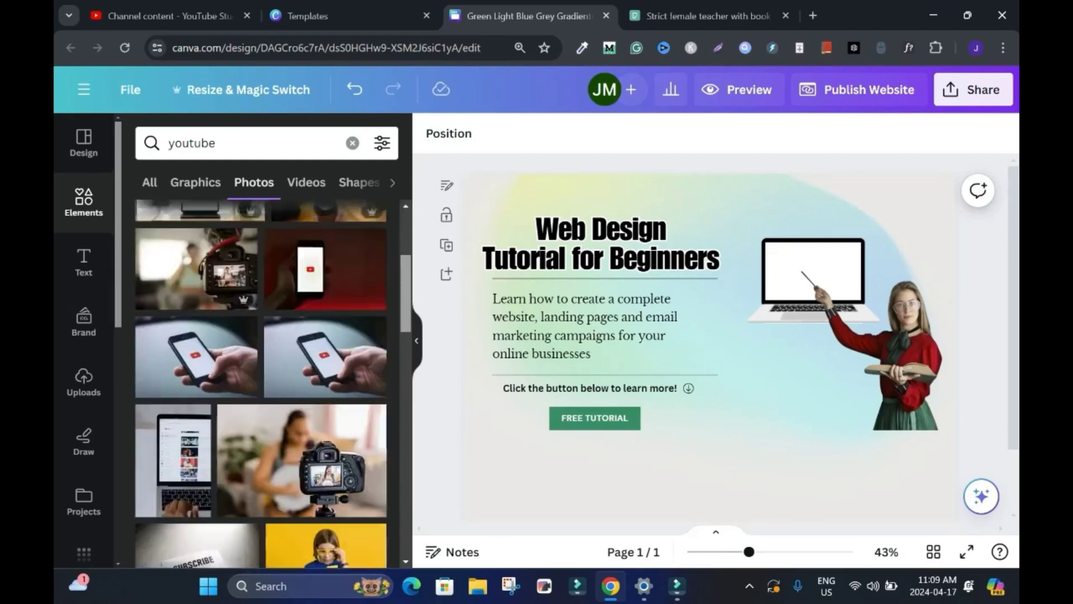
pyautogui.scroll(-3, 326, 300)
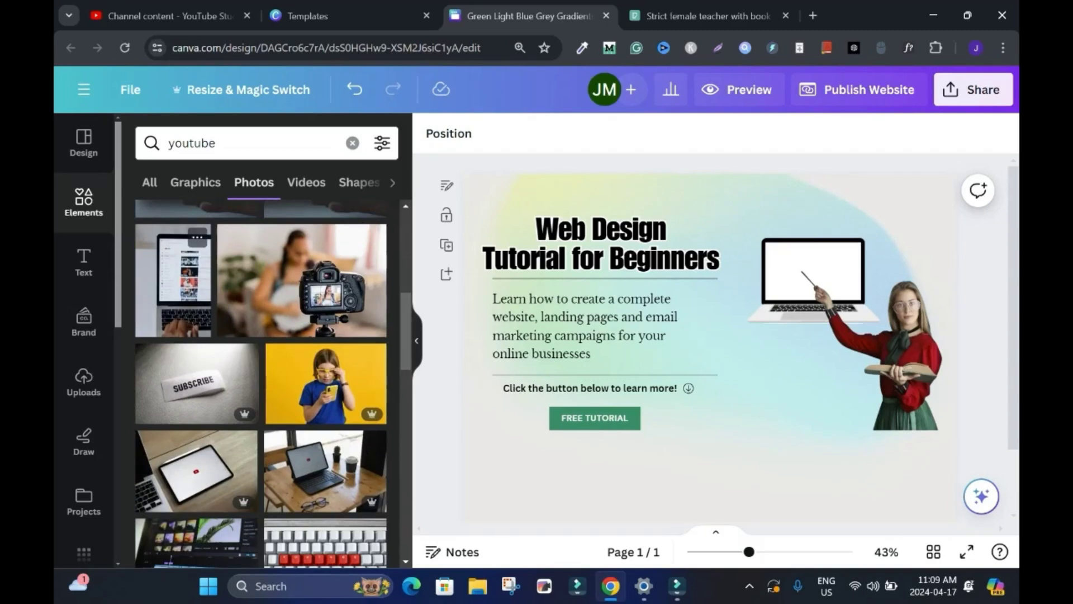
pyautogui.click(174, 281)
# Shrink the video-list photo and fit it over the left half of the laptop's blank screen.
pyautogui.moveTo(615, 320); pyautogui.dragTo(665, 320)
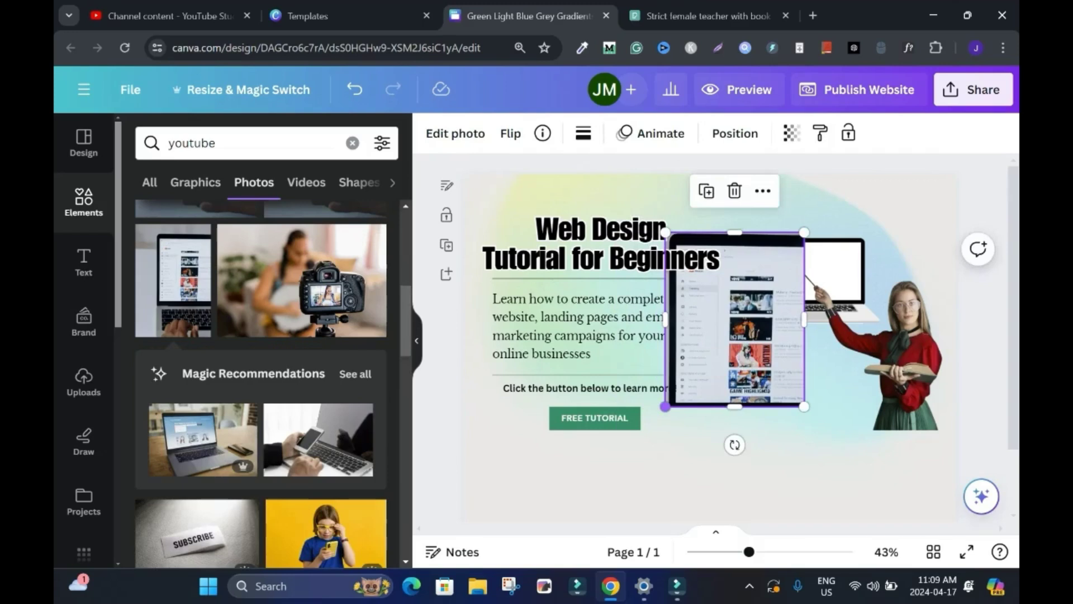
pyautogui.moveTo(665, 406); pyautogui.dragTo(787, 269)
pyautogui.click(983, 291)
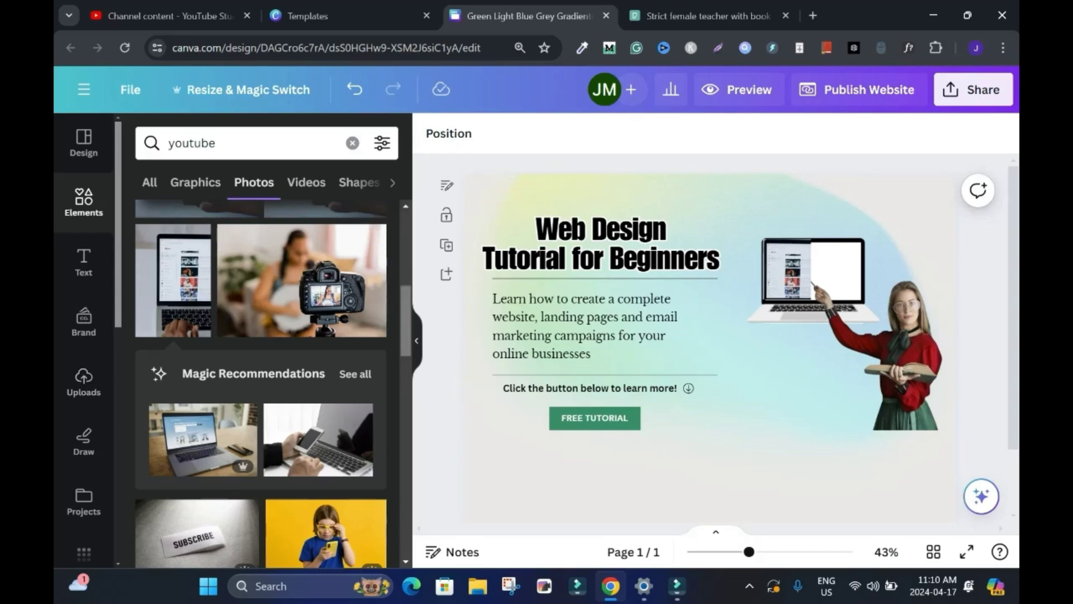
# Search the graphics for "web design" and examine the results for an image to fill the rest of the laptop screen.
pyautogui.scroll(-5, 332, 428)
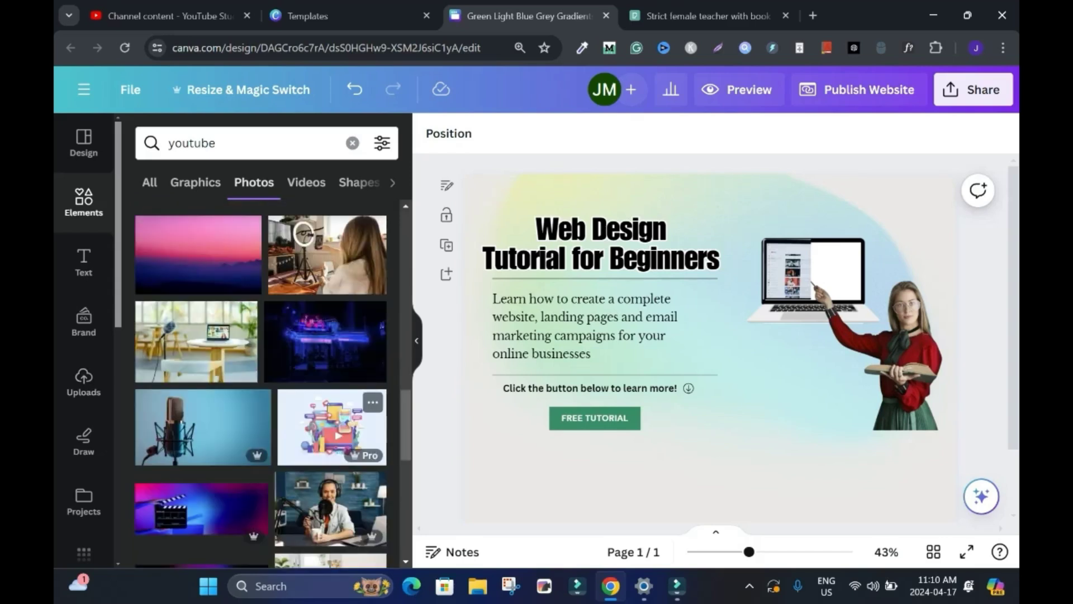
pyautogui.moveTo(406, 426); pyautogui.dragTo(406, 235)
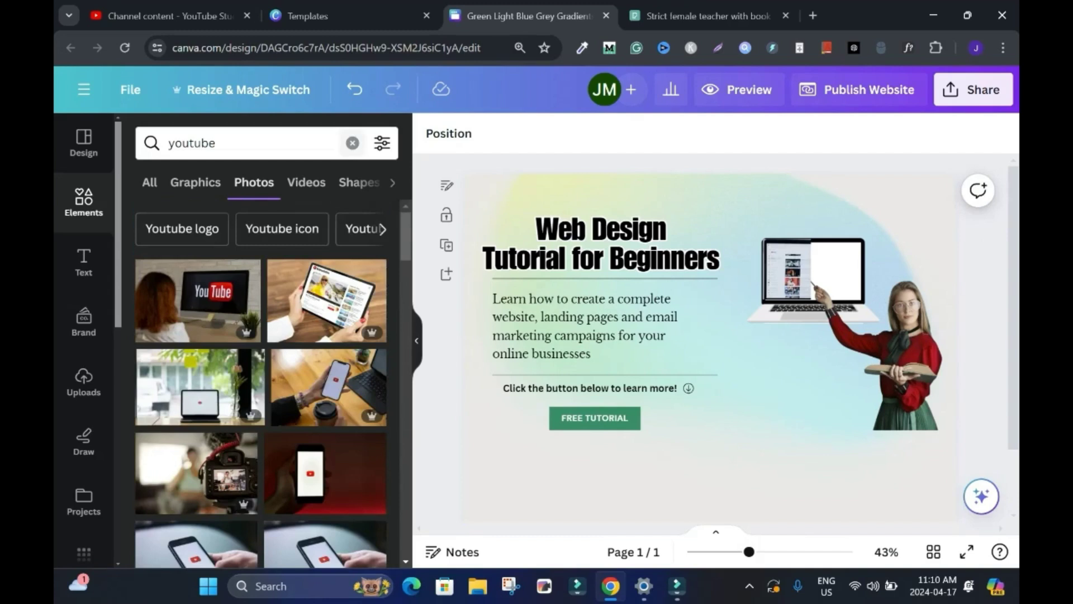
pyautogui.click(352, 143)
pyautogui.write('webs')
pyautogui.press('BackSpace')
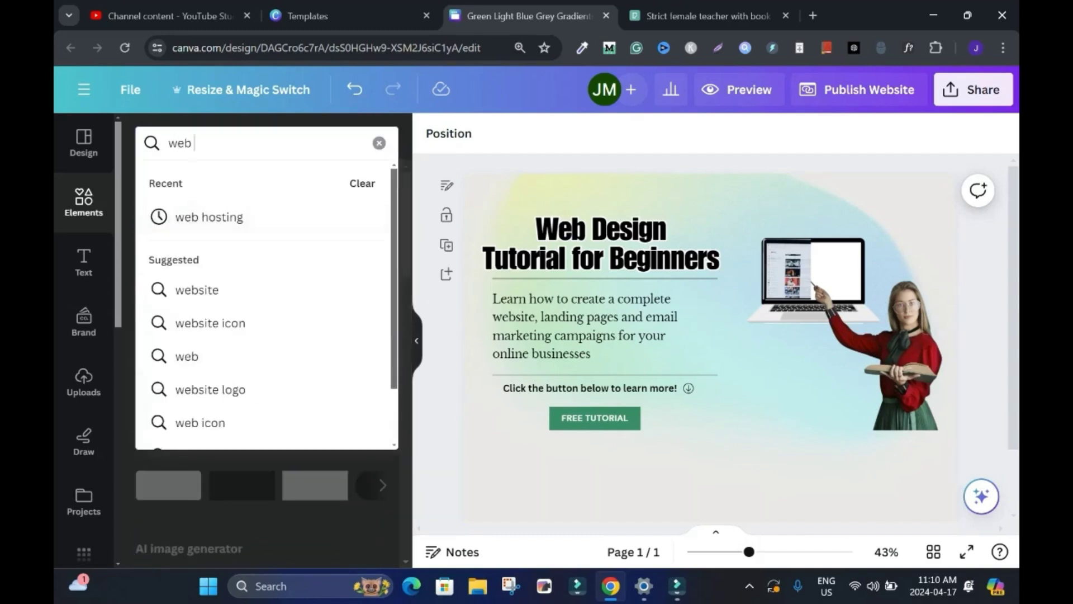
pyautogui.write('design')
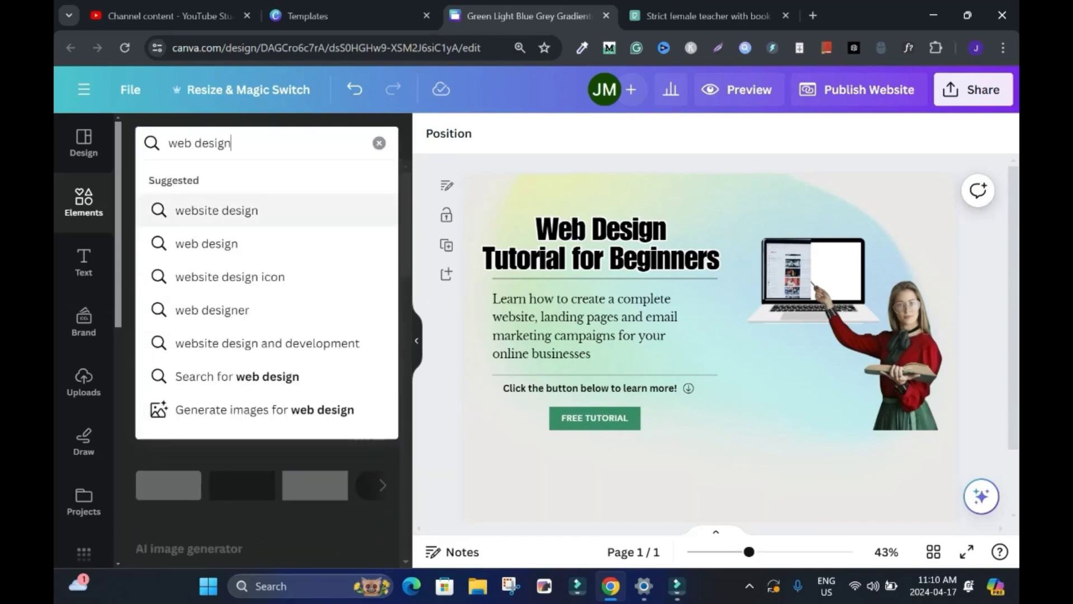
pyautogui.press('Return')
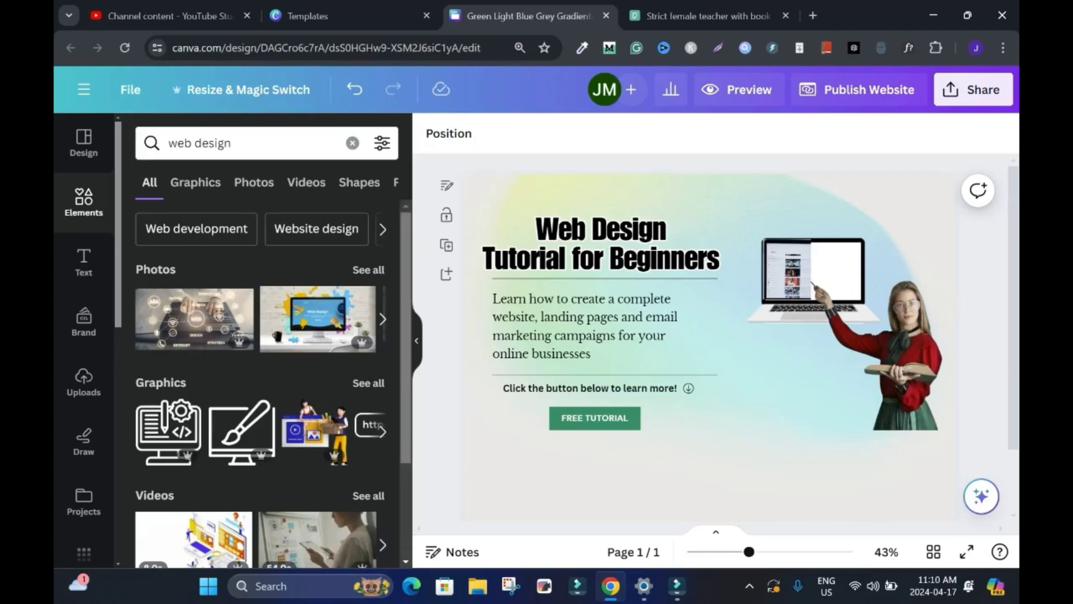
pyautogui.moveTo(406, 268); pyautogui.dragTo(406, 327)
pyautogui.click(367, 299)
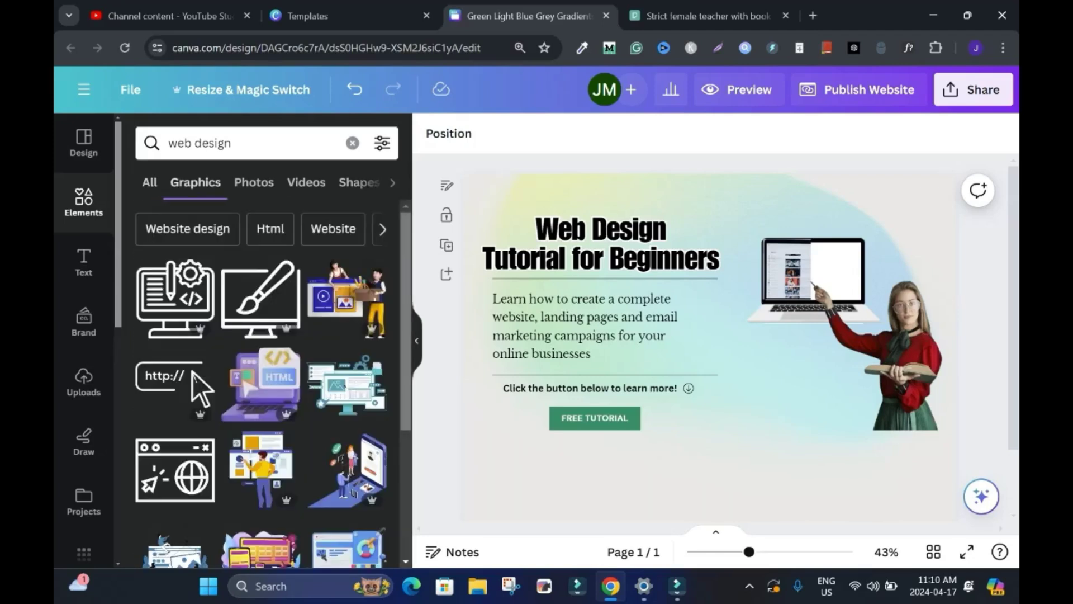
pyautogui.scroll(-3, 261, 358)
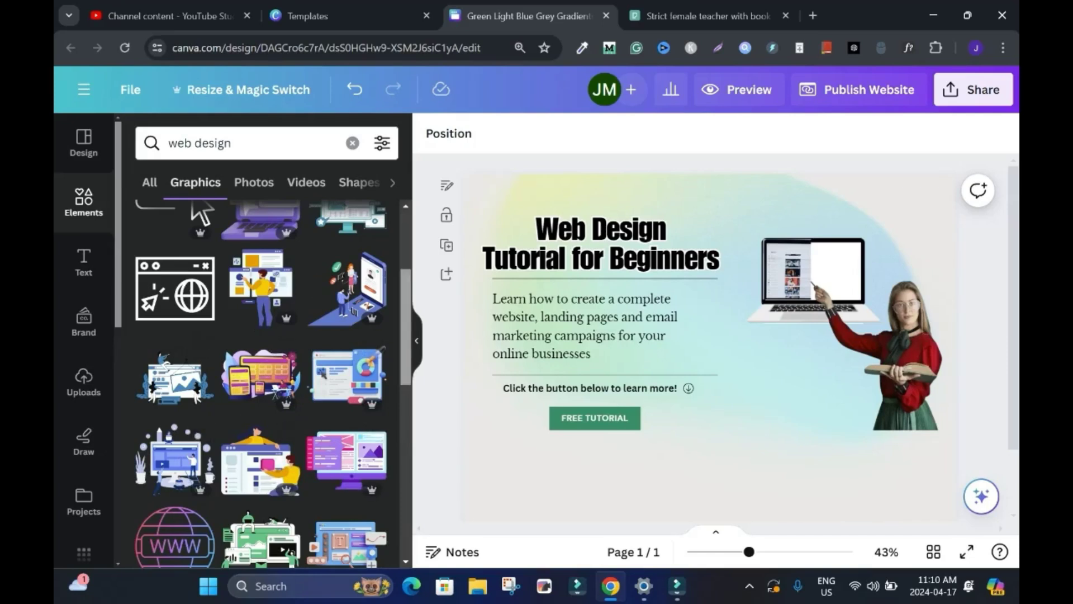
pyautogui.scroll(-2, 261, 386)
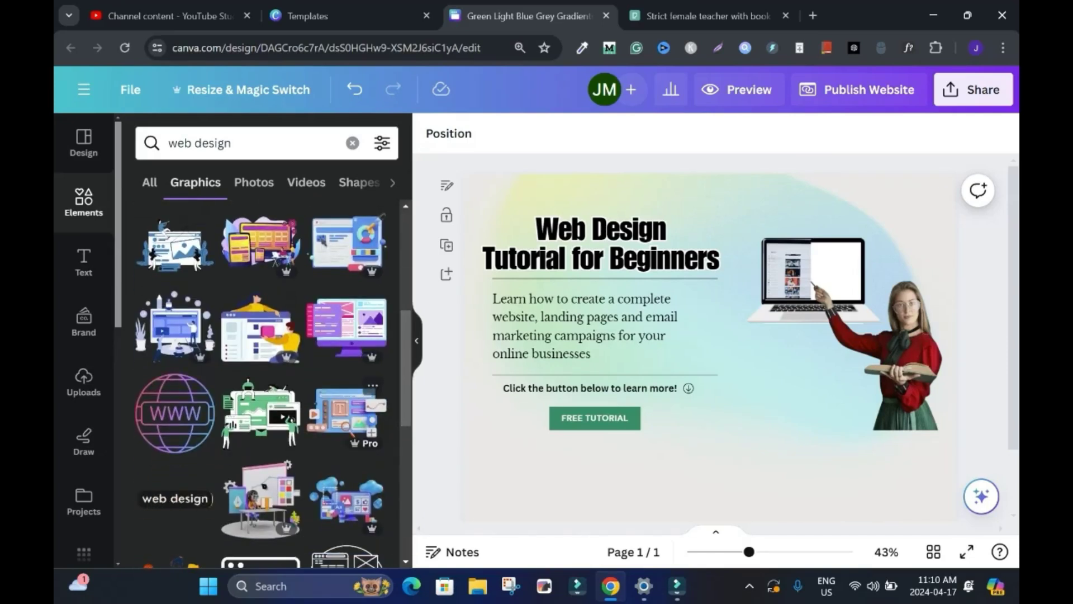
# Search the graphics for "free web design" and add the red jagged "FREE!" badge to the page.
pyautogui.click(169, 143)
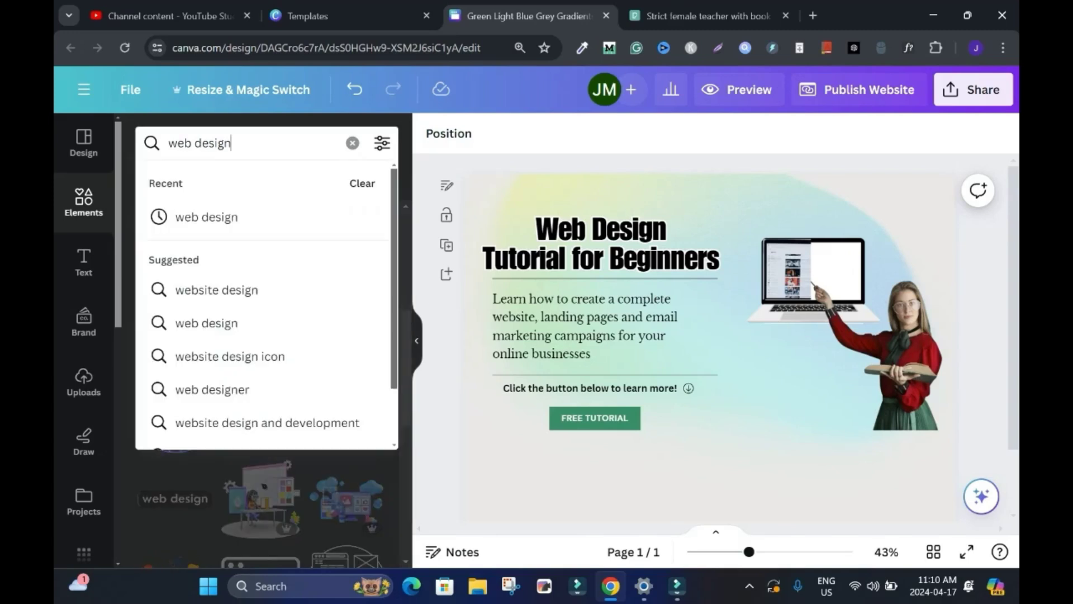
pyautogui.write('free')
pyautogui.press('Return')
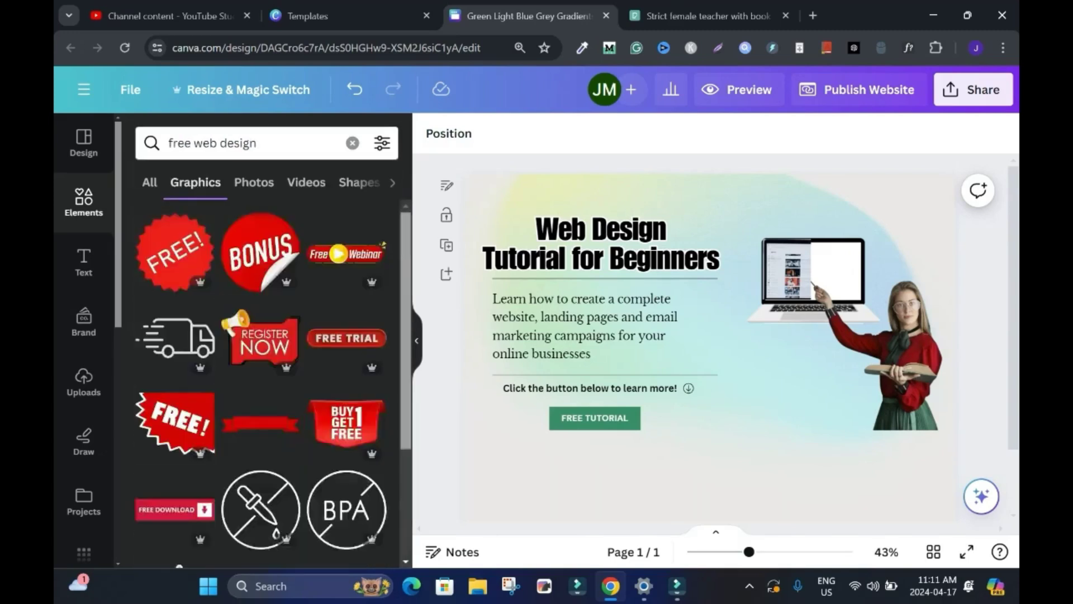
pyautogui.scroll(-5, 260, 386)
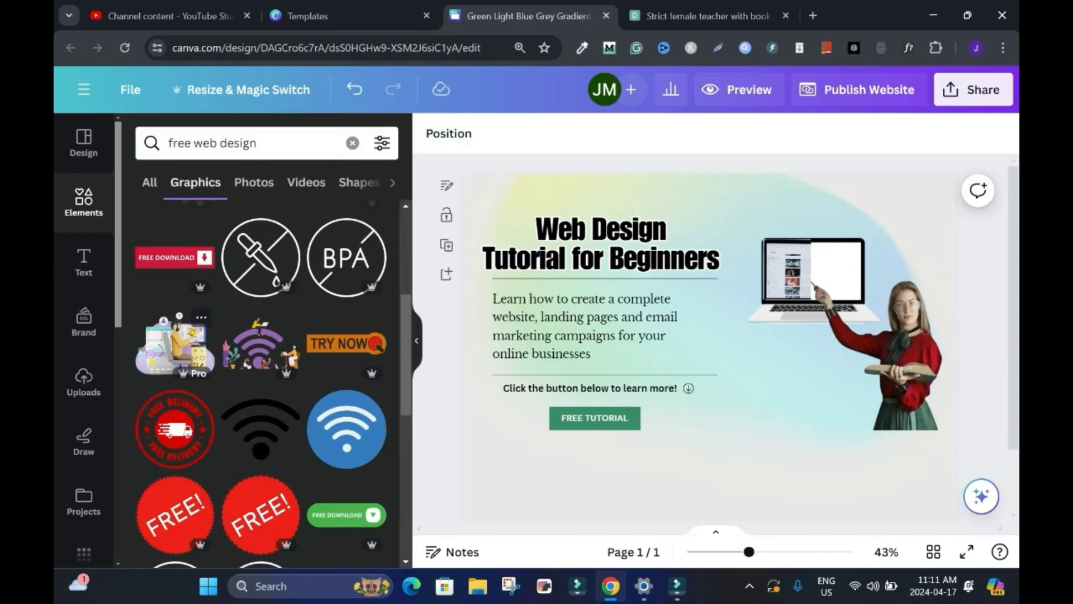
pyautogui.click(179, 343)
pyautogui.hotkey('ctrl', 'z')
pyautogui.scroll(2, 179, 336)
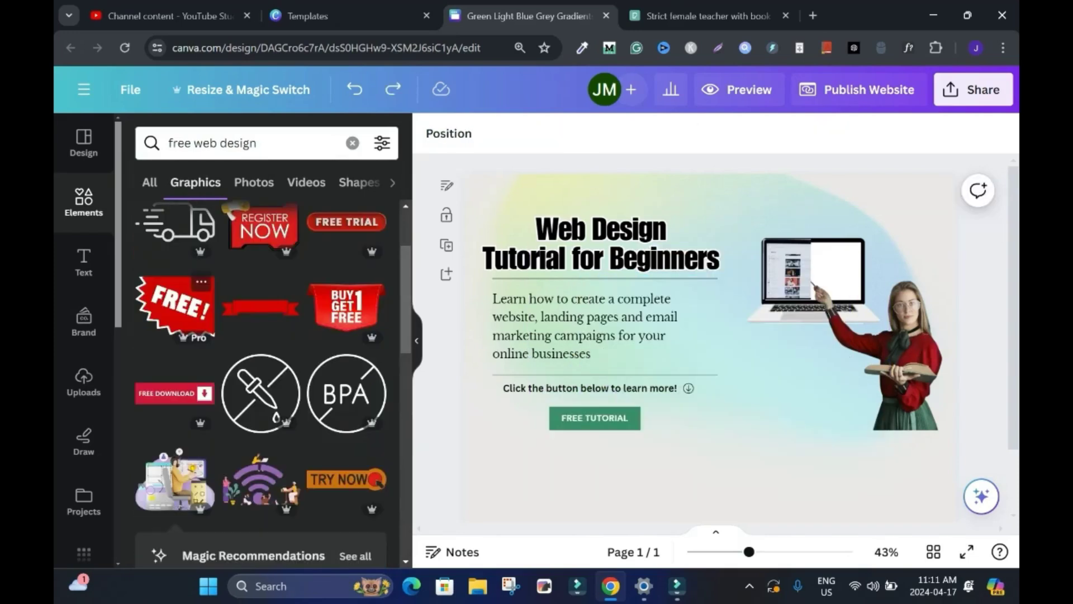
pyautogui.click(175, 305)
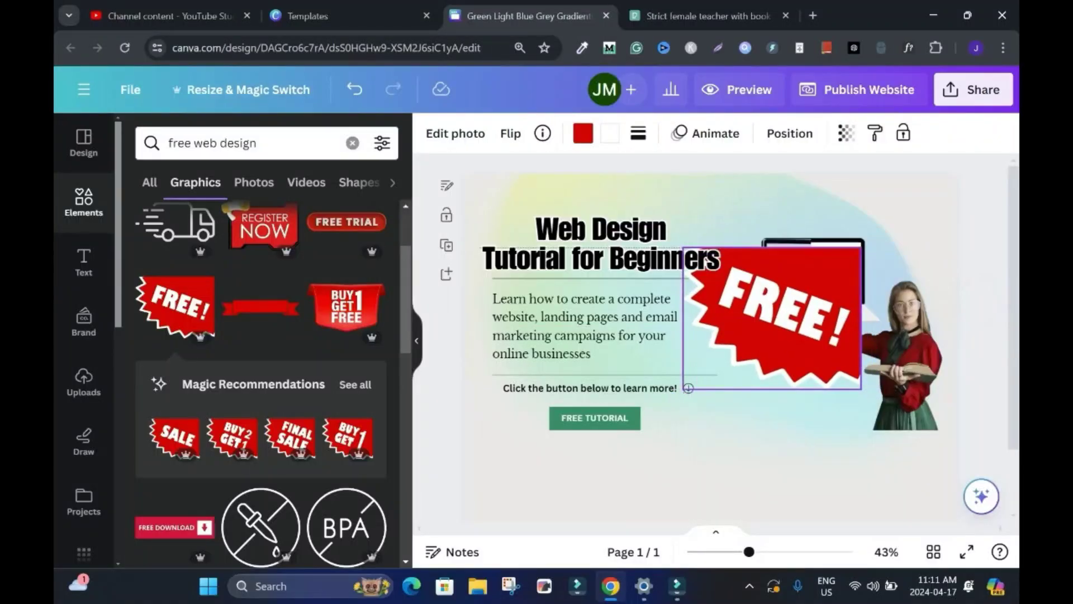
# Shrink the "FREE!" badge and place it on the blank right half of the laptop screen.
pyautogui.moveTo(772, 318); pyautogui.dragTo(772, 313)
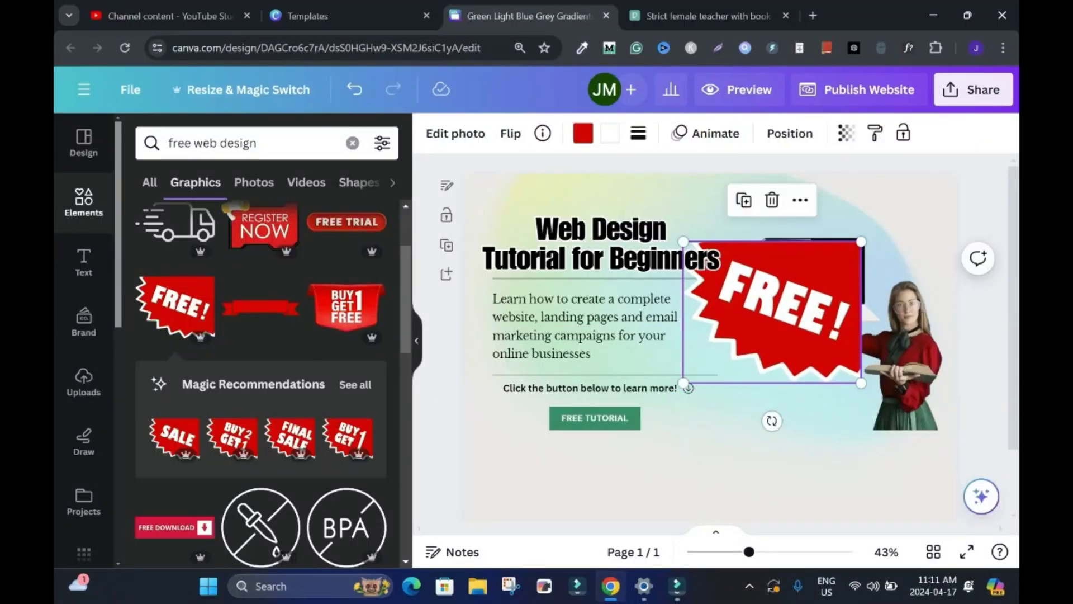
pyautogui.moveTo(683, 384); pyautogui.dragTo(811, 283)
pyautogui.moveTo(836, 263); pyautogui.dragTo(835, 278)
pyautogui.moveTo(835, 279); pyautogui.dragTo(835, 275)
# Change the page background's grey colour to white (#ffffff).
pyautogui.click(793, 386)
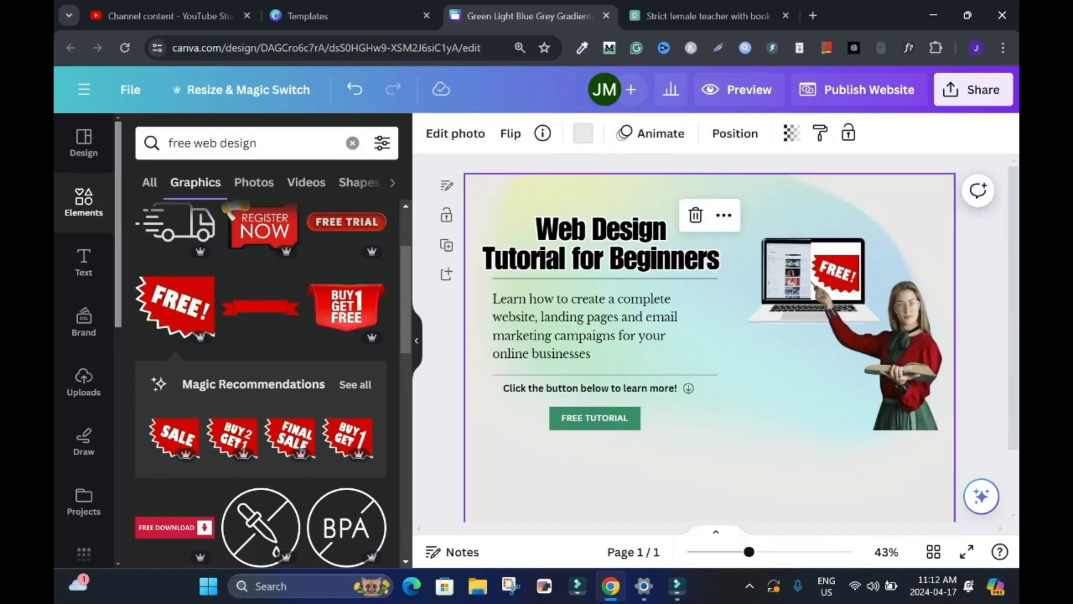
pyautogui.click(583, 133)
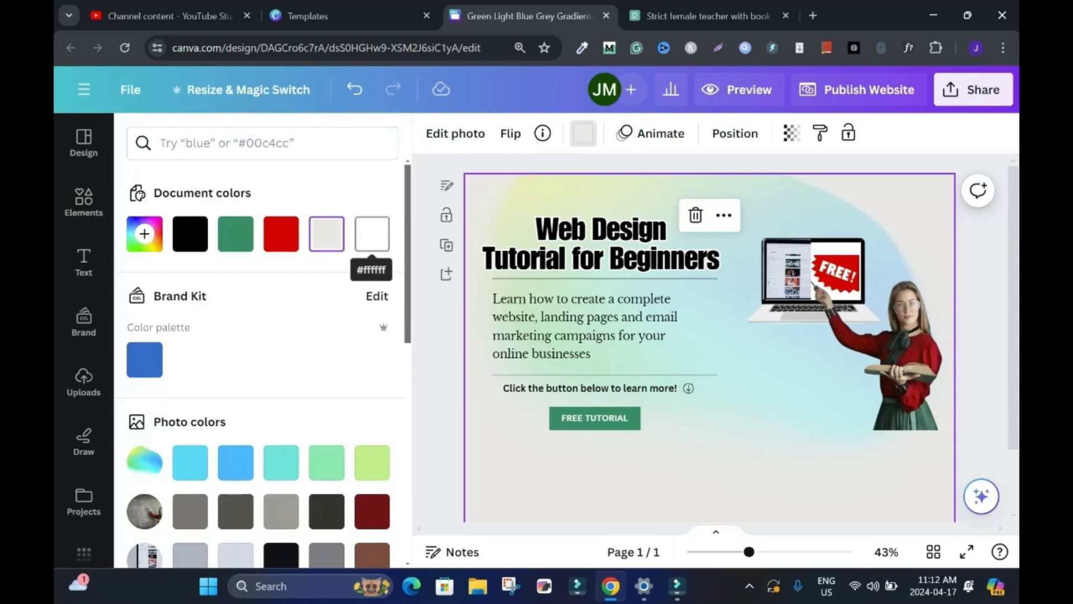
pyautogui.click(372, 234)
pyautogui.click(438, 358)
pyautogui.scroll(-2, 710, 346)
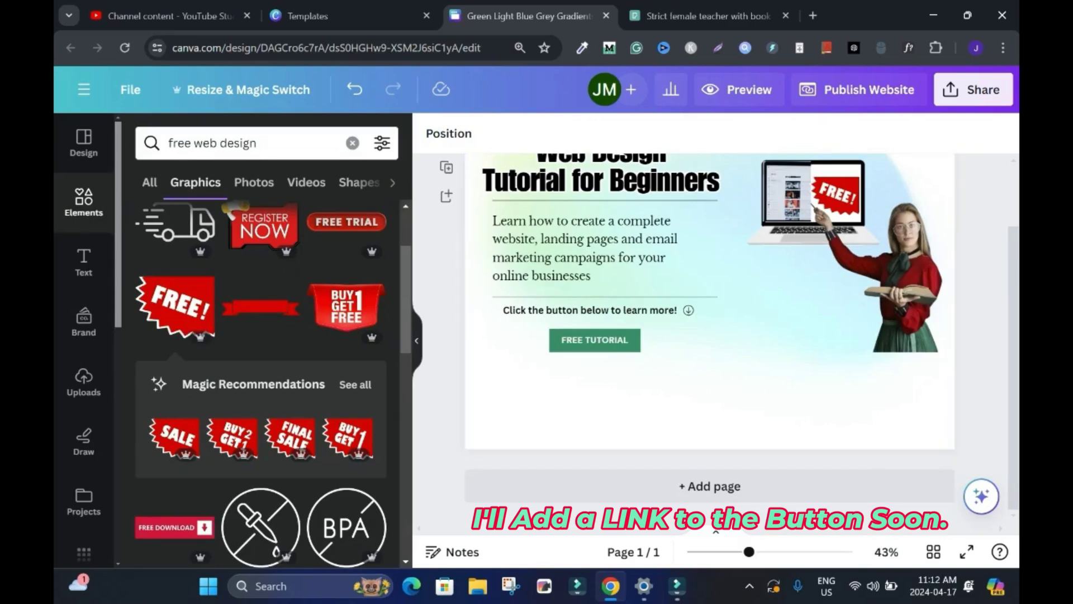
pyautogui.click(352, 143)
pyautogui.write('image')
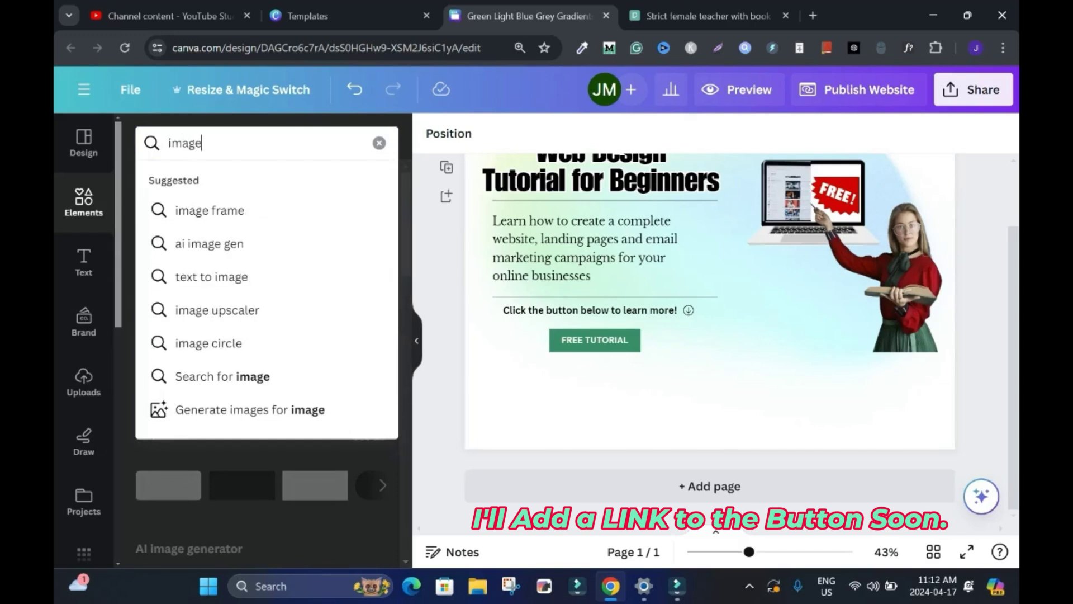
pyautogui.press('Return')
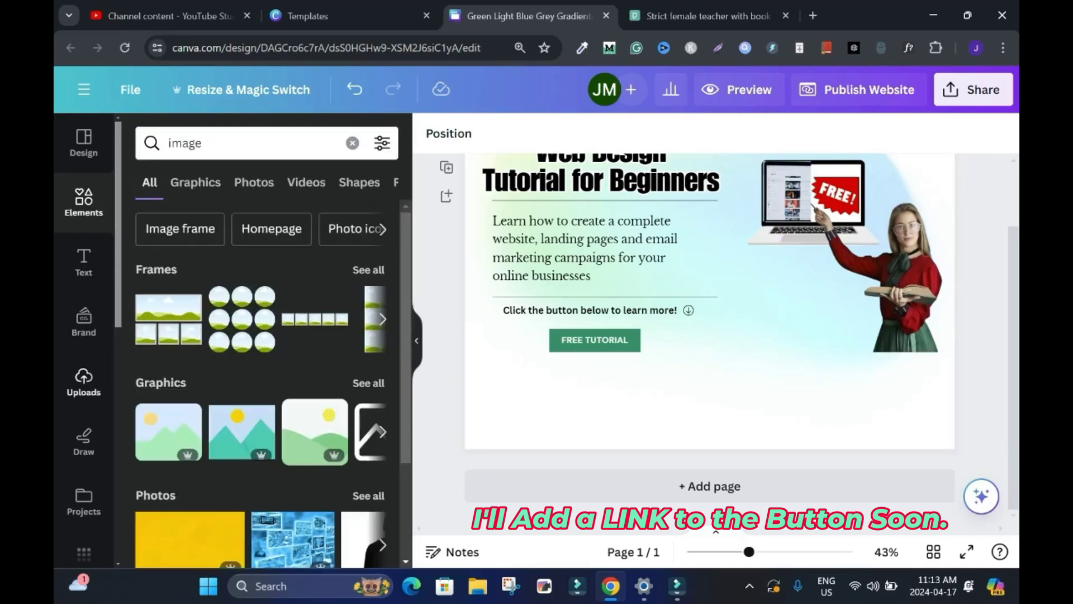
# Add the round Blogsdom logo from the uploads, shrink it and place it in the blank area below the FREE TUTORIAL button.
pyautogui.click(84, 382)
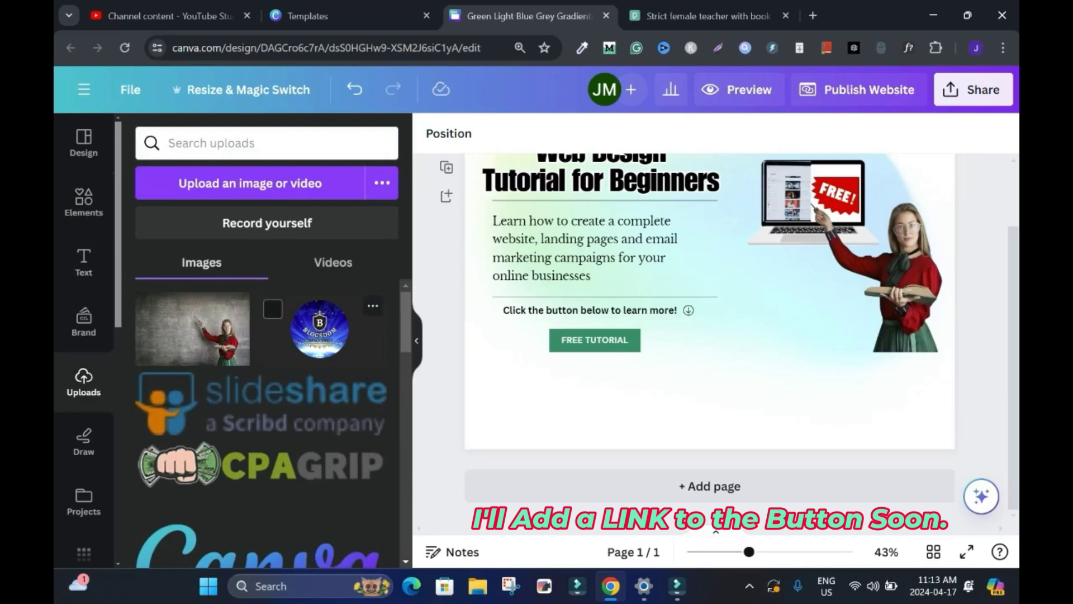
pyautogui.click(319, 328)
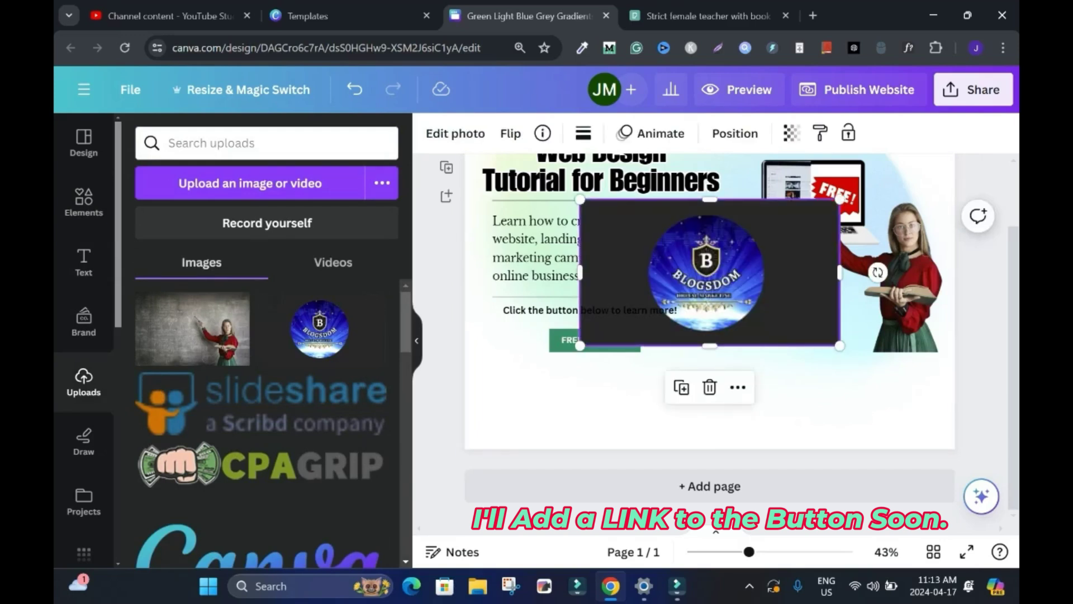
pyautogui.moveTo(848, 435); pyautogui.dragTo(536, 414)
pyautogui.click(642, 312)
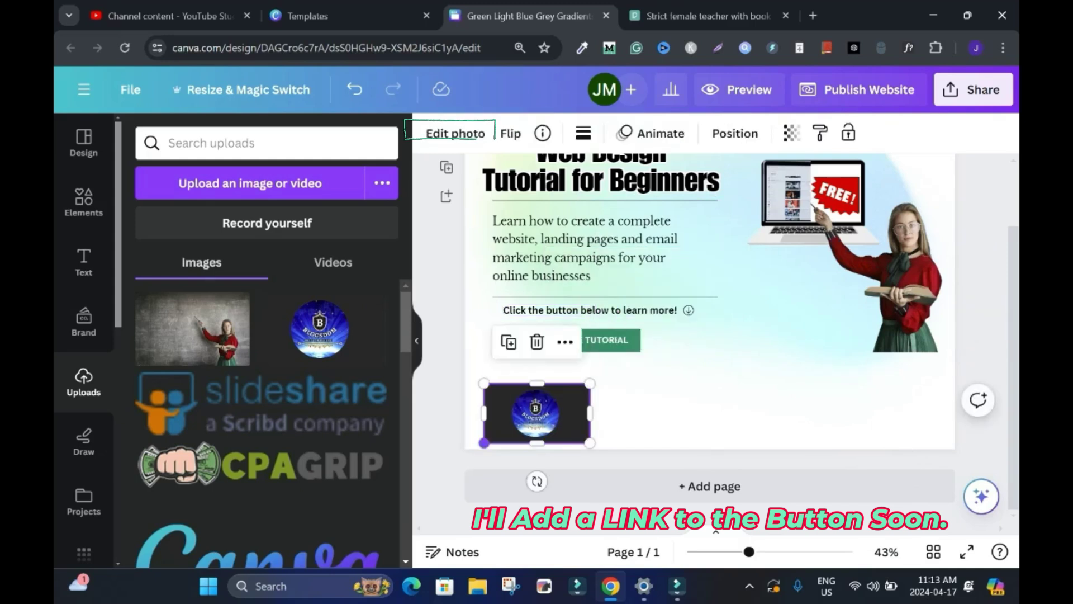
pyautogui.moveTo(484, 443); pyautogui.dragTo(513, 426)
# Remove the dark background of the Blogsdom logo and shrink the logo further.
pyautogui.click(455, 133)
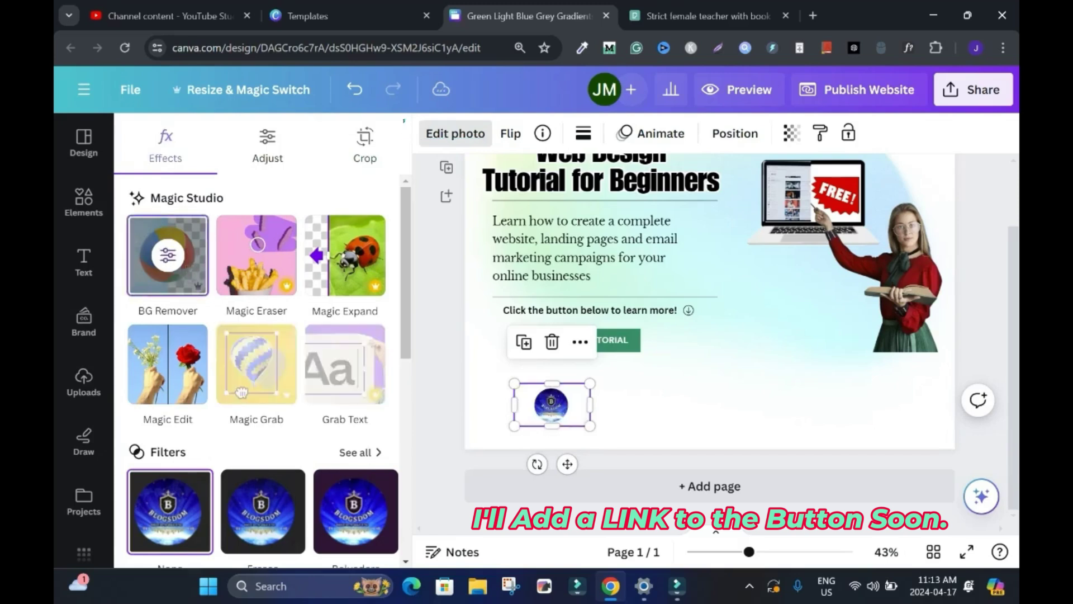
pyautogui.click(671, 405)
pyautogui.click(552, 406)
pyautogui.moveTo(590, 426); pyautogui.dragTo(559, 409)
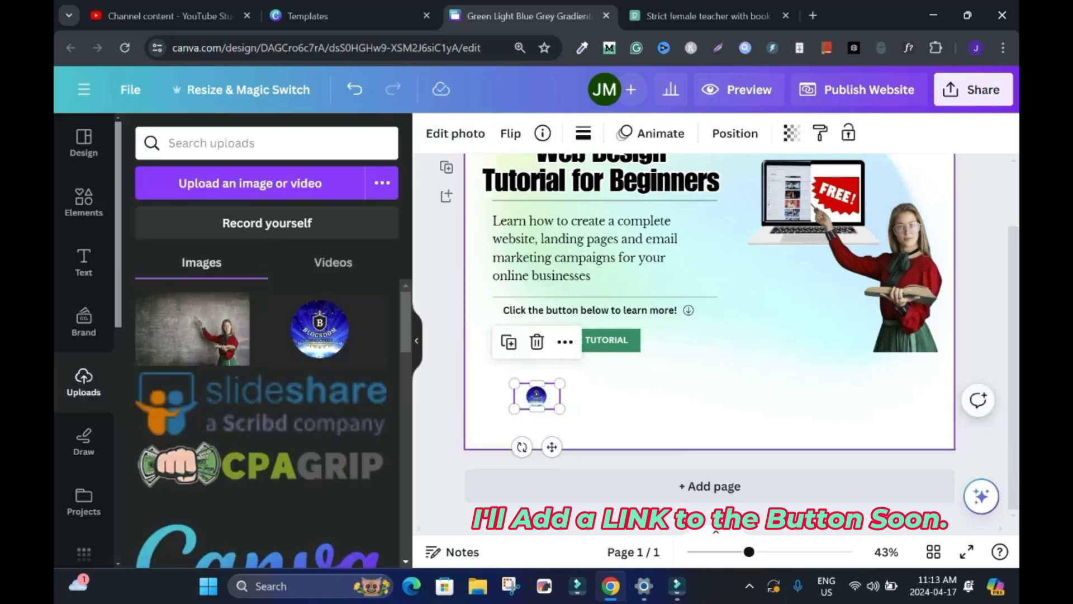
# Extend the page downward and move the Blogsdom logo into the new blank space near its lower edge.
pyautogui.click(671, 411)
pyautogui.moveTo(709, 449); pyautogui.dragTo(710, 518)
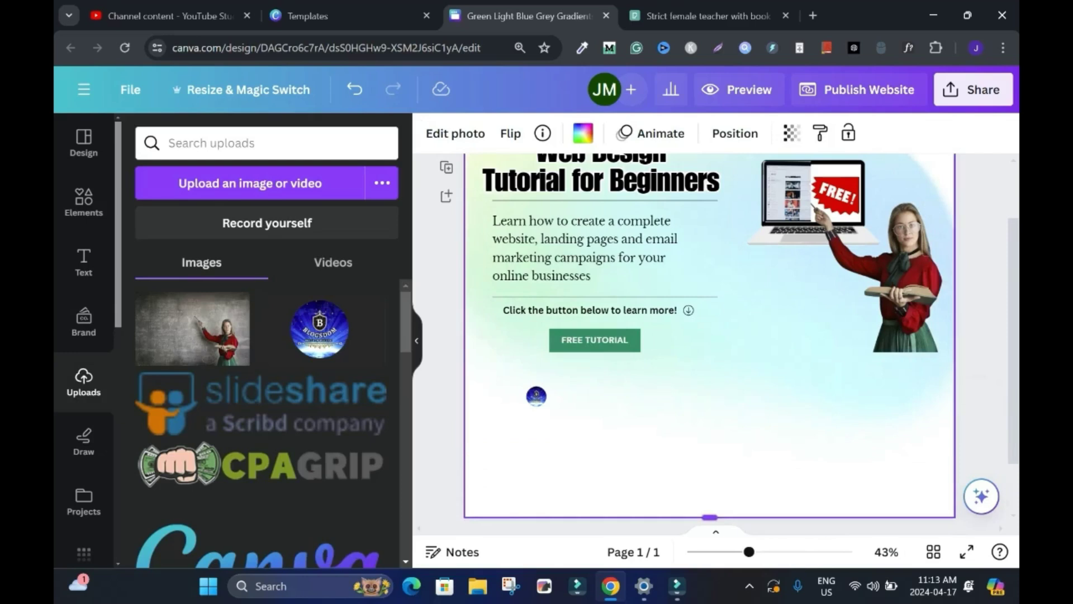
pyautogui.moveTo(537, 396); pyautogui.dragTo(582, 461)
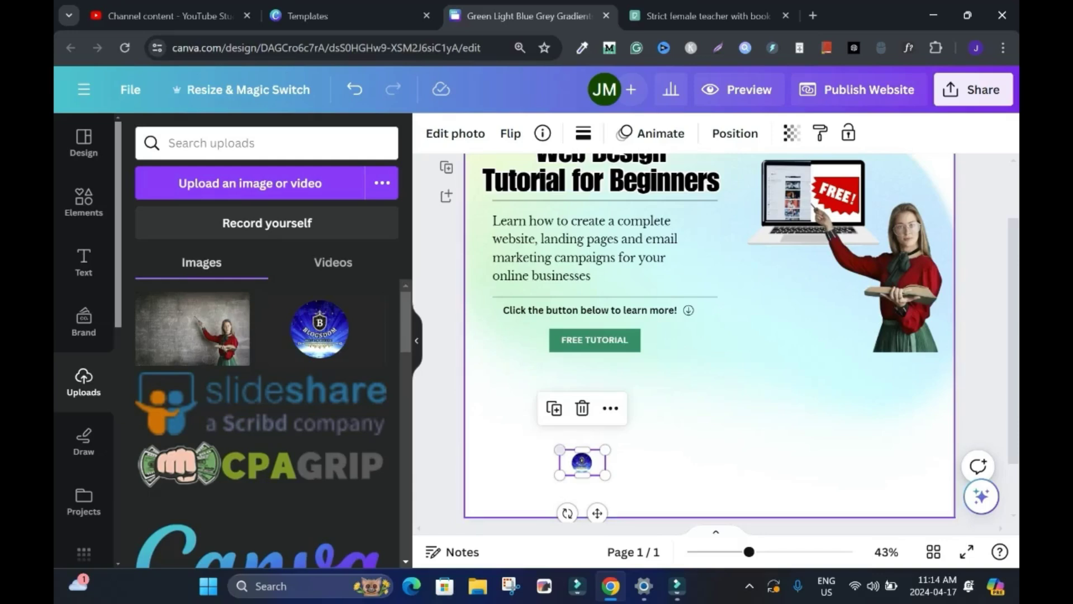
pyautogui.press('Escape')
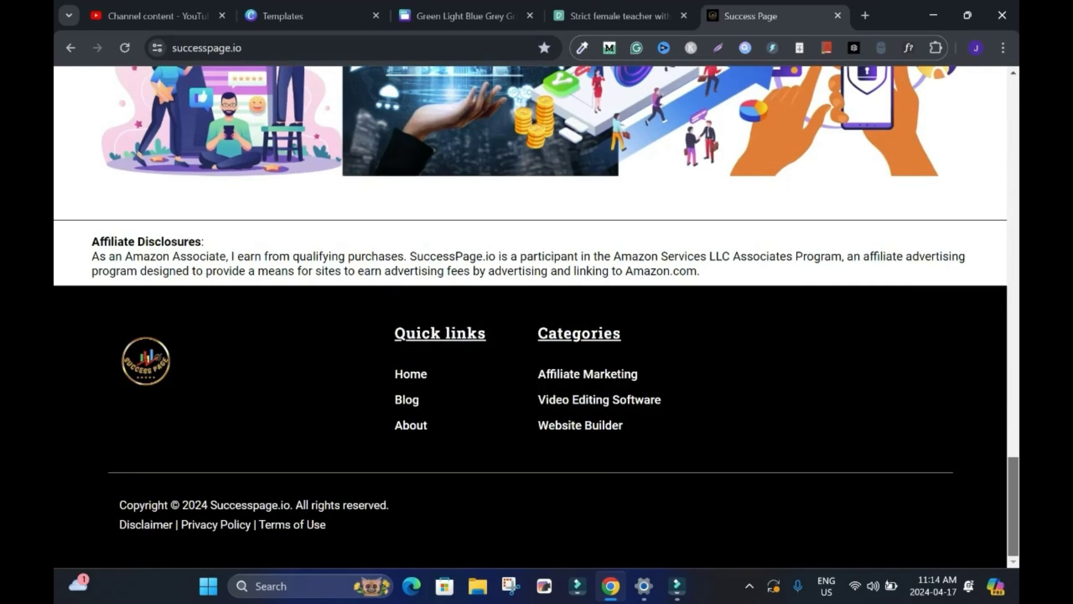
# Copy the copyright and legal links lines from the successpage.io footer and paste them into the design as new body text.
pyautogui.moveTo(119, 505); pyautogui.dragTo(326, 525)
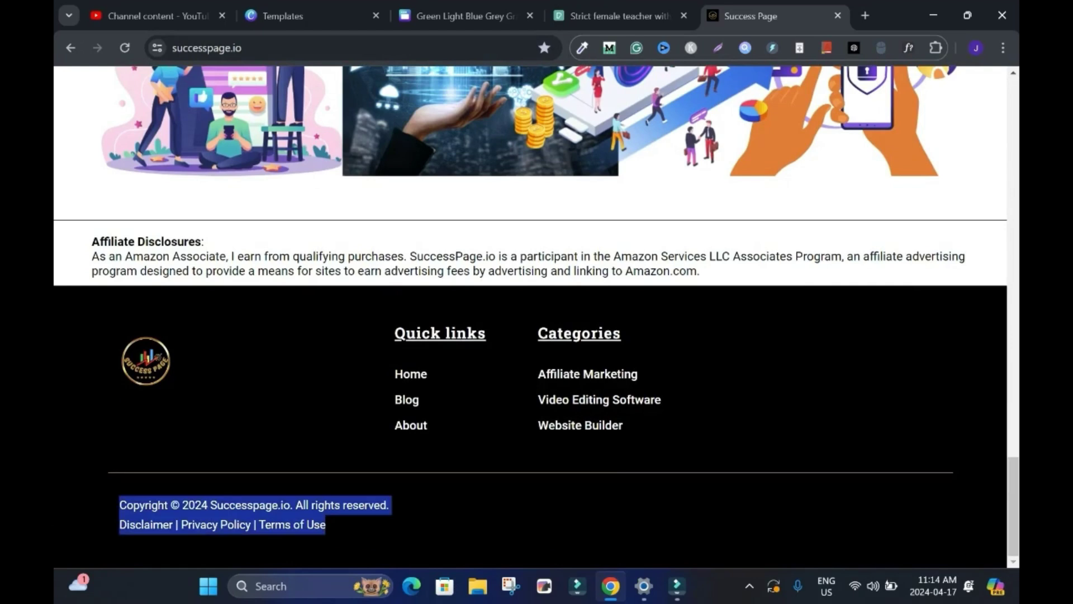
pyautogui.rightClick(230, 505)
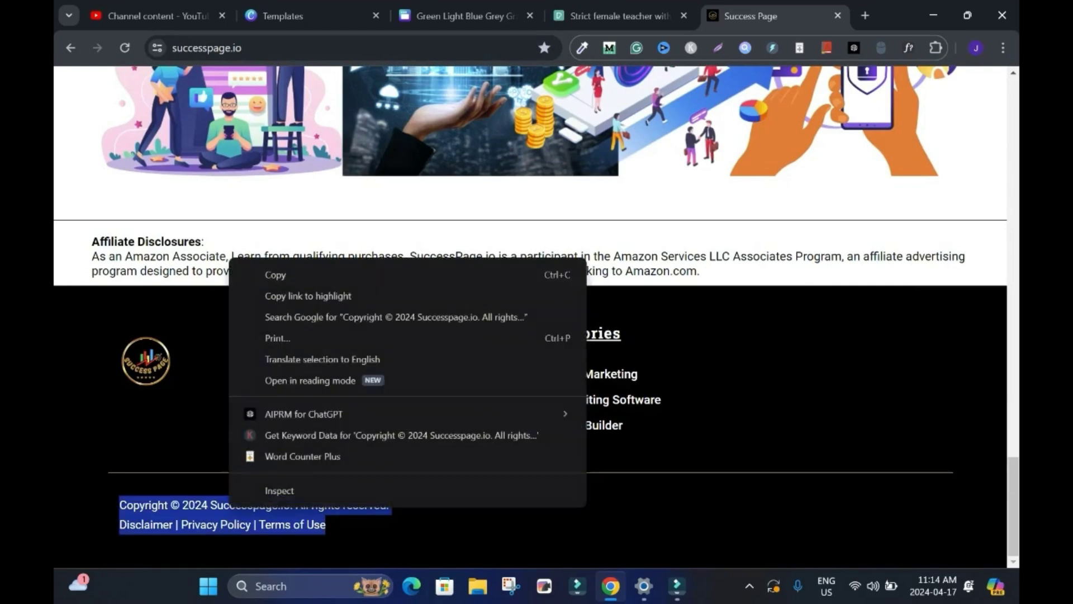
pyautogui.click(275, 274)
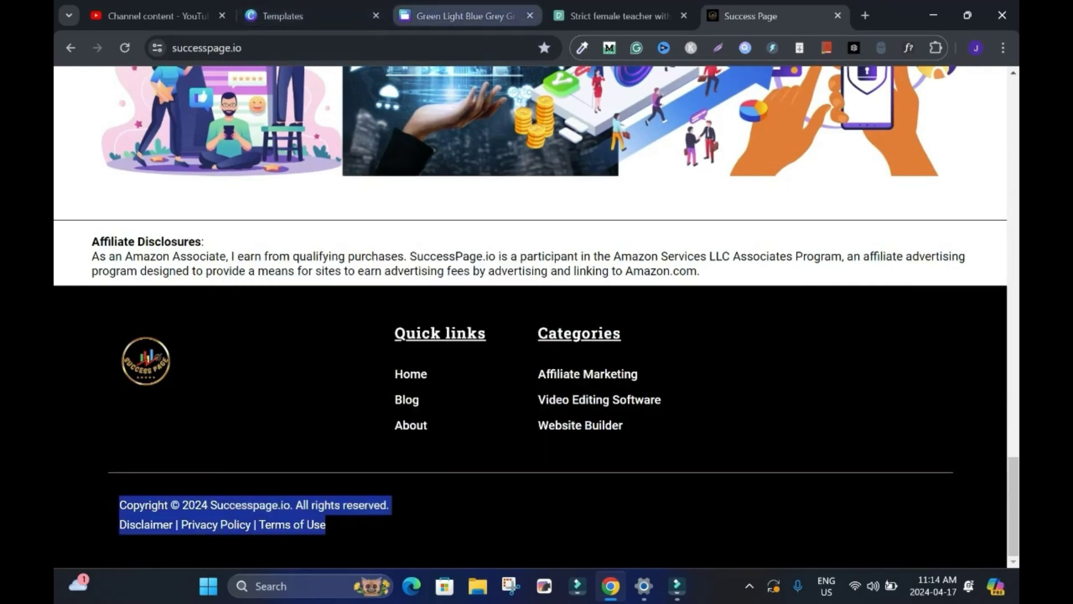
pyautogui.click(464, 16)
pyautogui.click(84, 263)
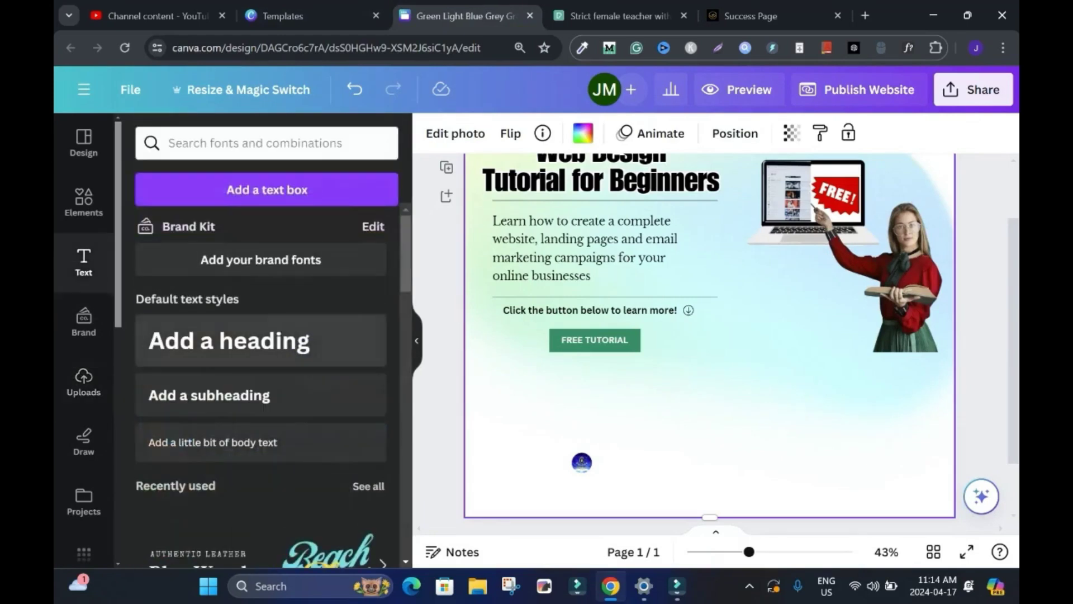
pyautogui.click(213, 442)
pyautogui.hotkey('ctrl', 'v')
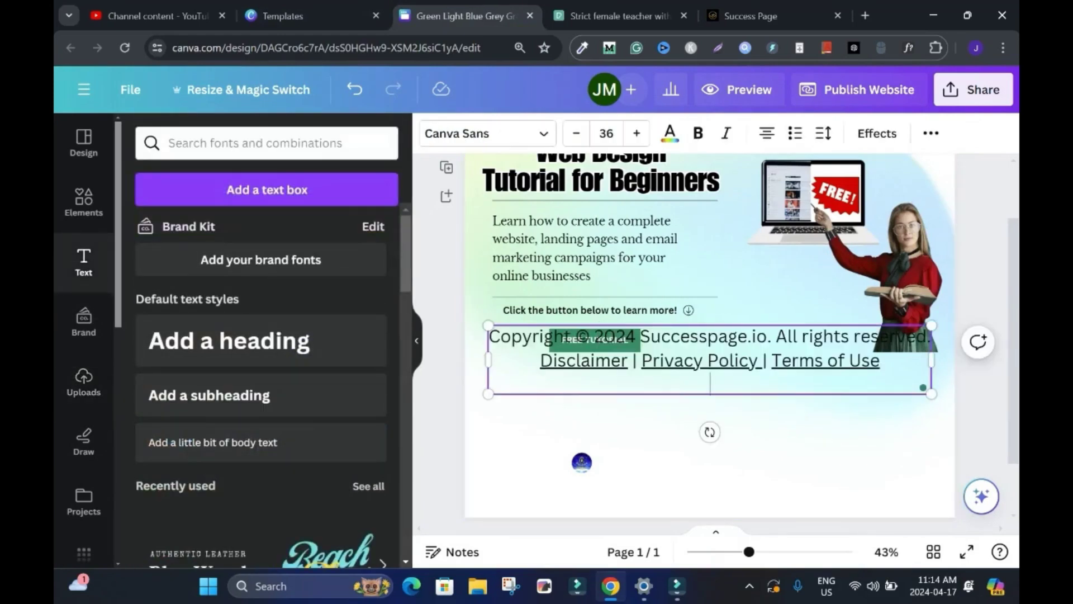
# Shrink the copyright text to about size 20.3 and arrange it near the page's lower edge with the logo to its left.
pyautogui.moveTo(932, 320); pyautogui.dragTo(678, 364)
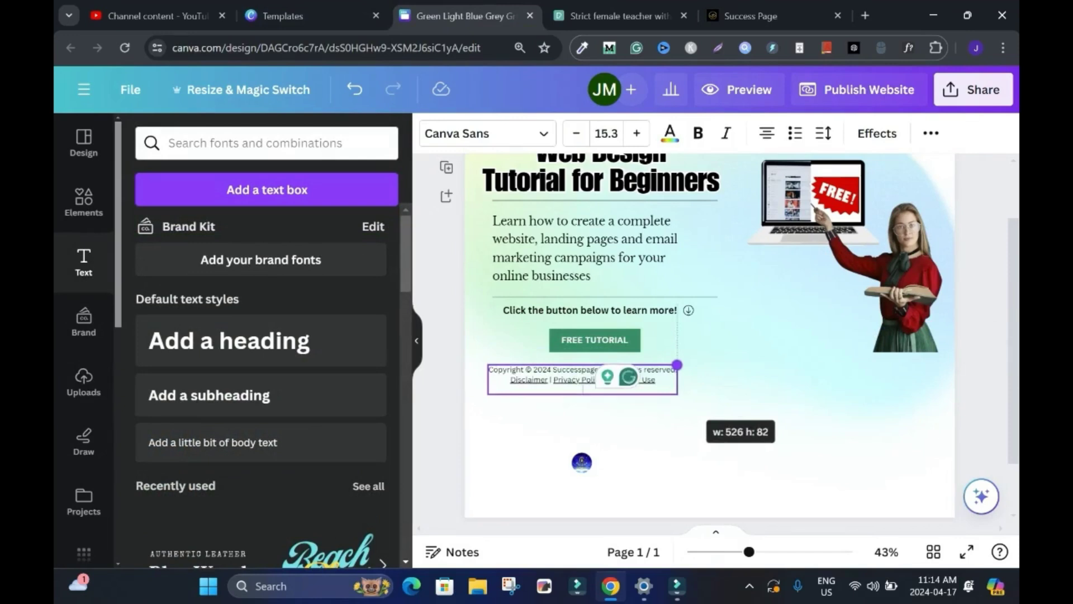
pyautogui.moveTo(581, 377); pyautogui.dragTo(710, 465)
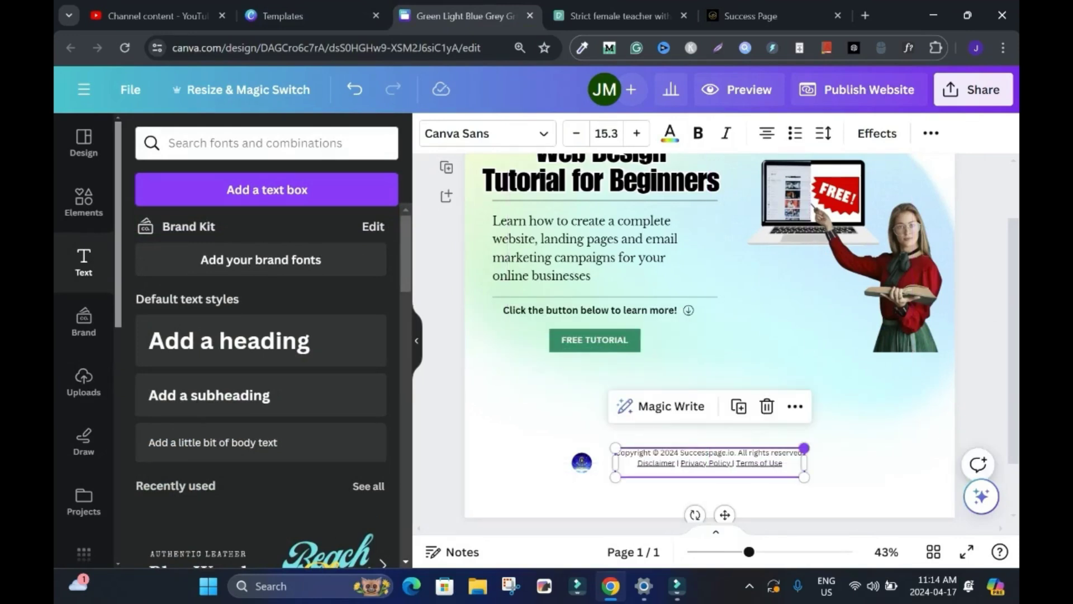
pyautogui.moveTo(803, 448); pyautogui.dragTo(866, 438)
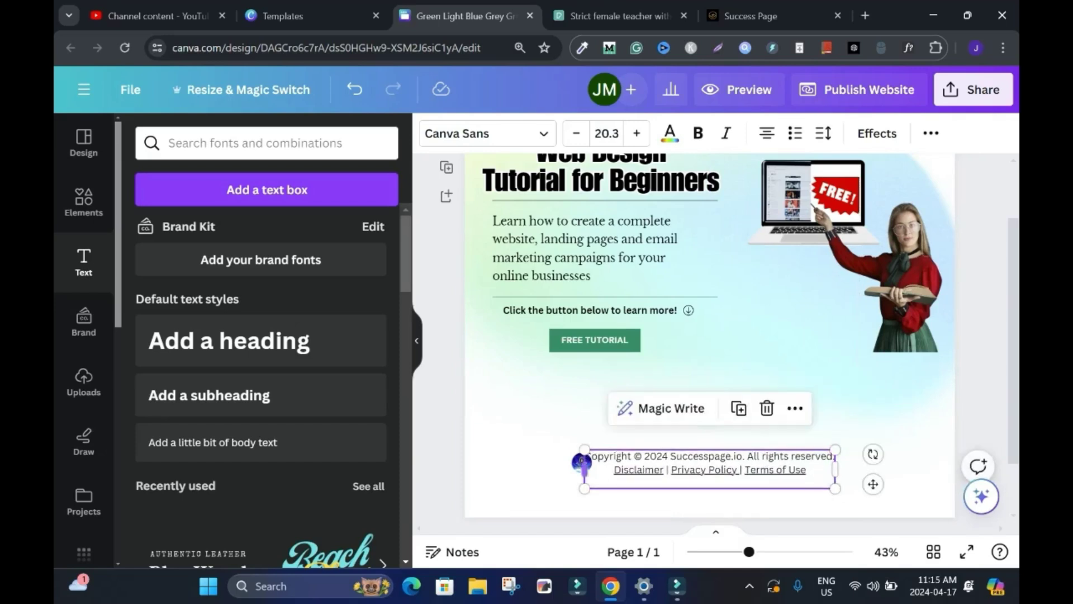
pyautogui.moveTo(581, 462); pyautogui.dragTo(549, 463)
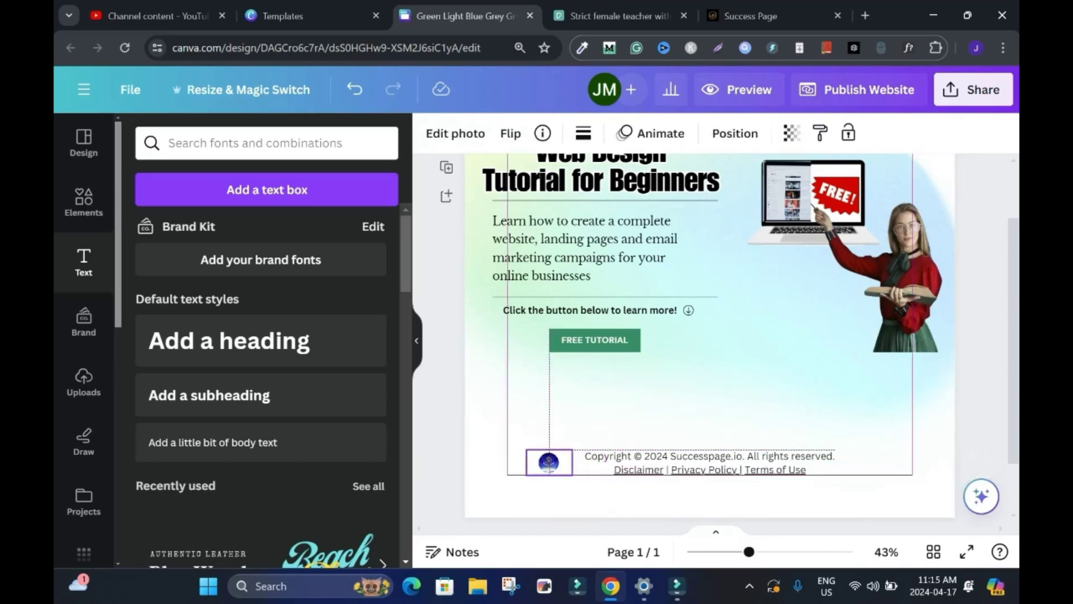
pyautogui.scroll(-1, 709, 436)
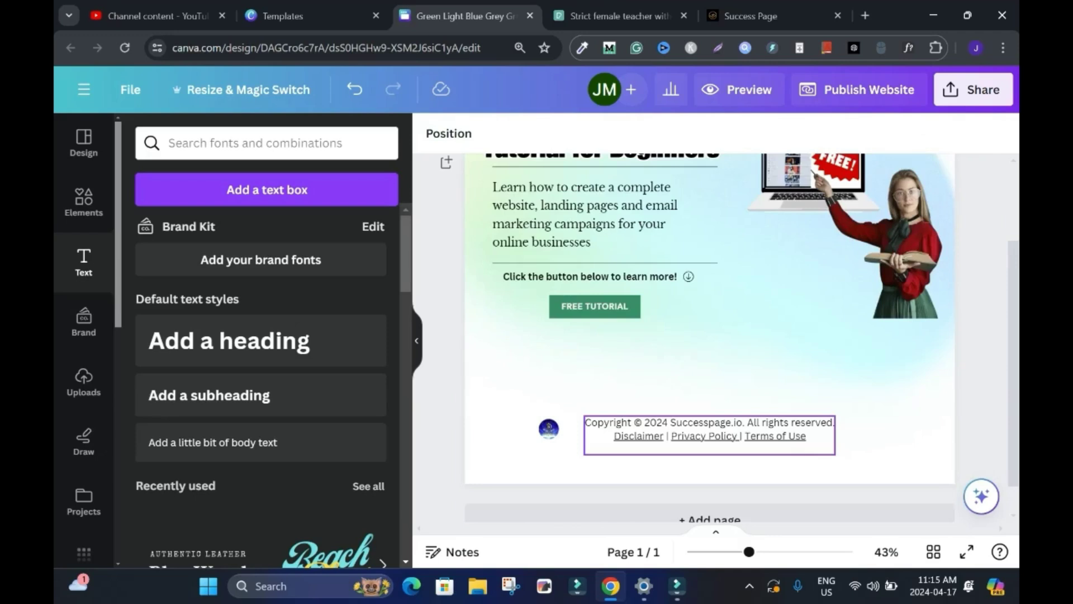
# Delete the Disclaimer, Privacy Policy and Terms of Use line from the footer text and replace Successpage.io with Blogsdom.
pyautogui.click(710, 436)
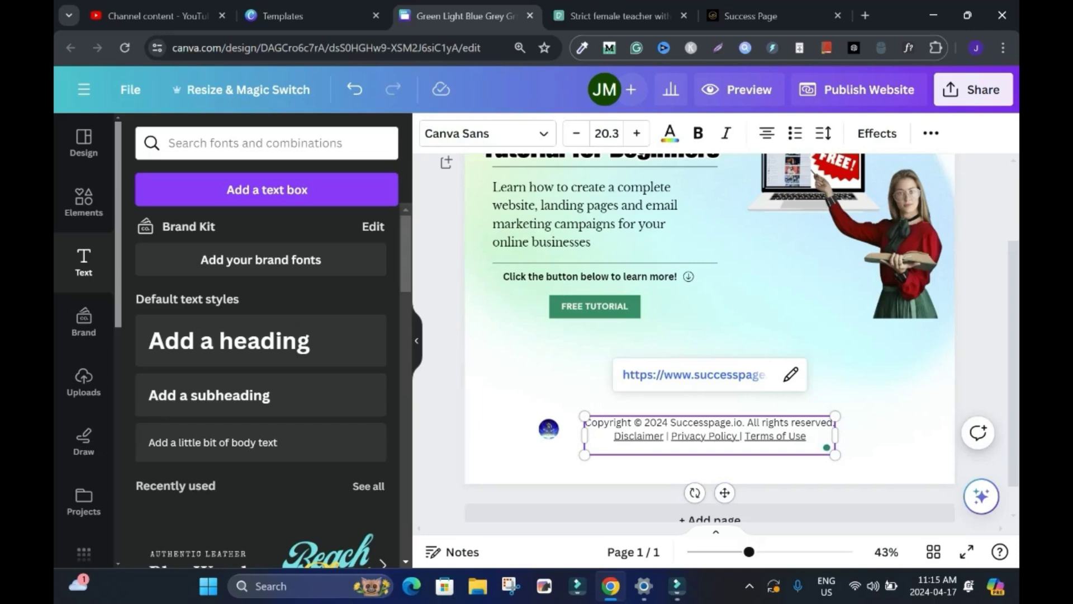
pyautogui.moveTo(614, 436); pyautogui.dragTo(806, 436)
pyautogui.press('BackSpace')
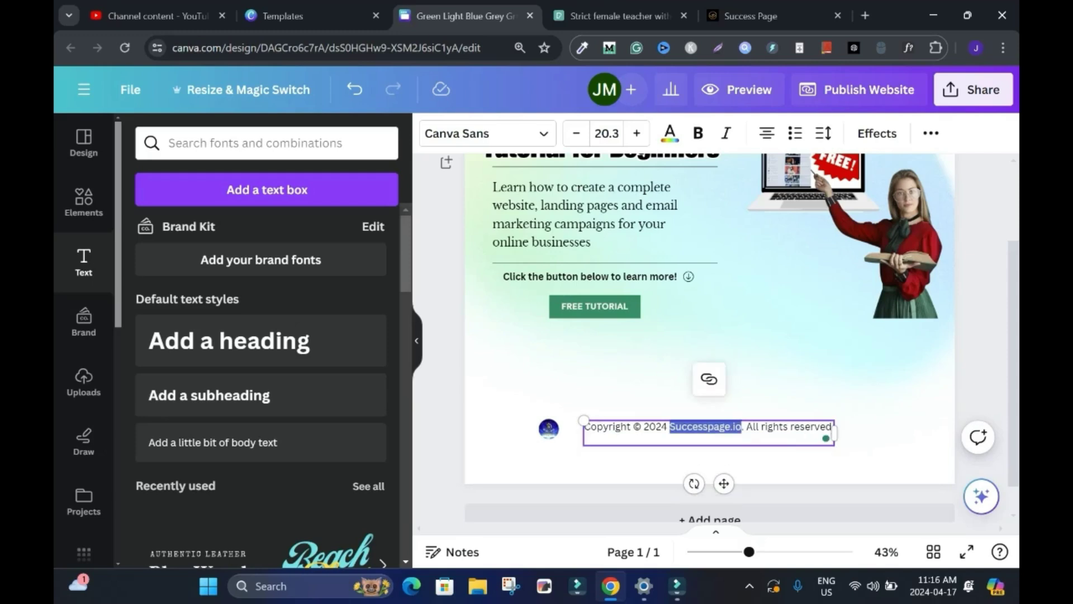
pyautogui.write('Blogsdom')
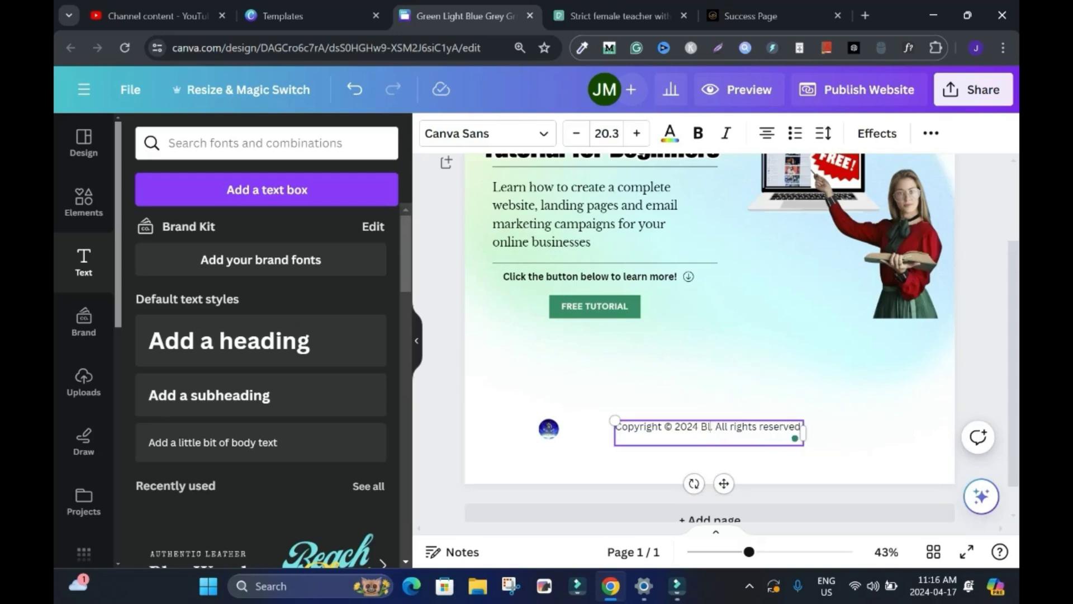
pyautogui.press('Escape')
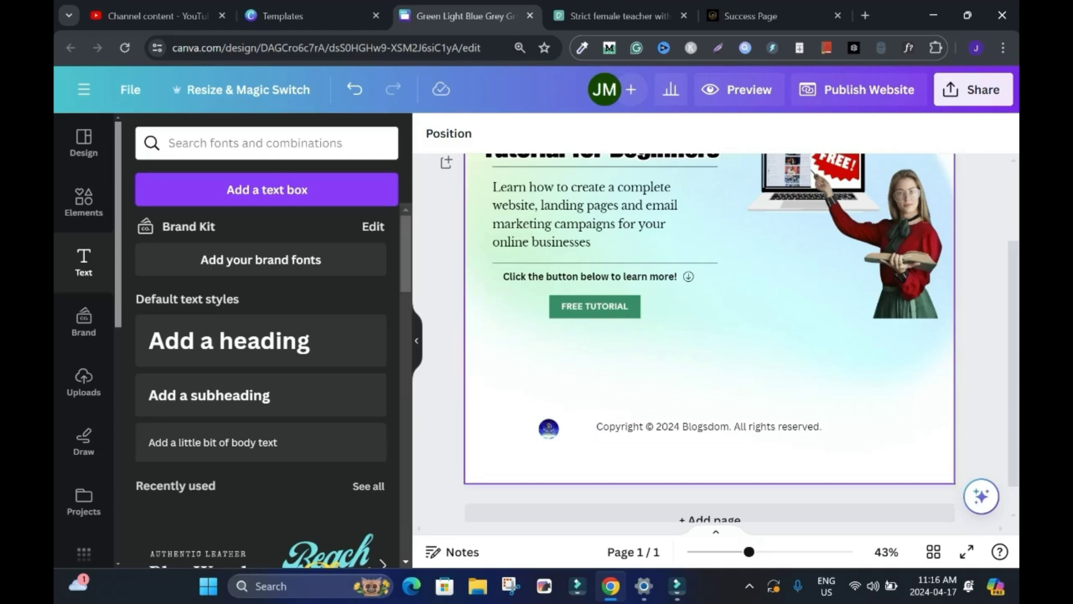
# Review the legal pages video's details in YouTube Studio and the legal links in the successpage.io footer.
pyautogui.click(158, 16)
pyautogui.click(391, 91)
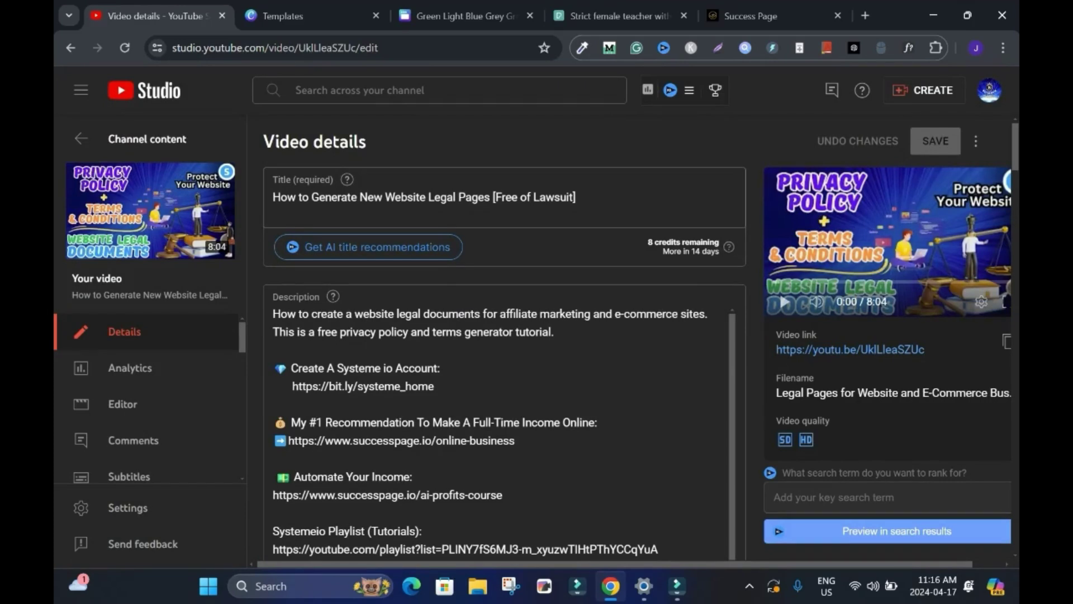
pyautogui.click(465, 17)
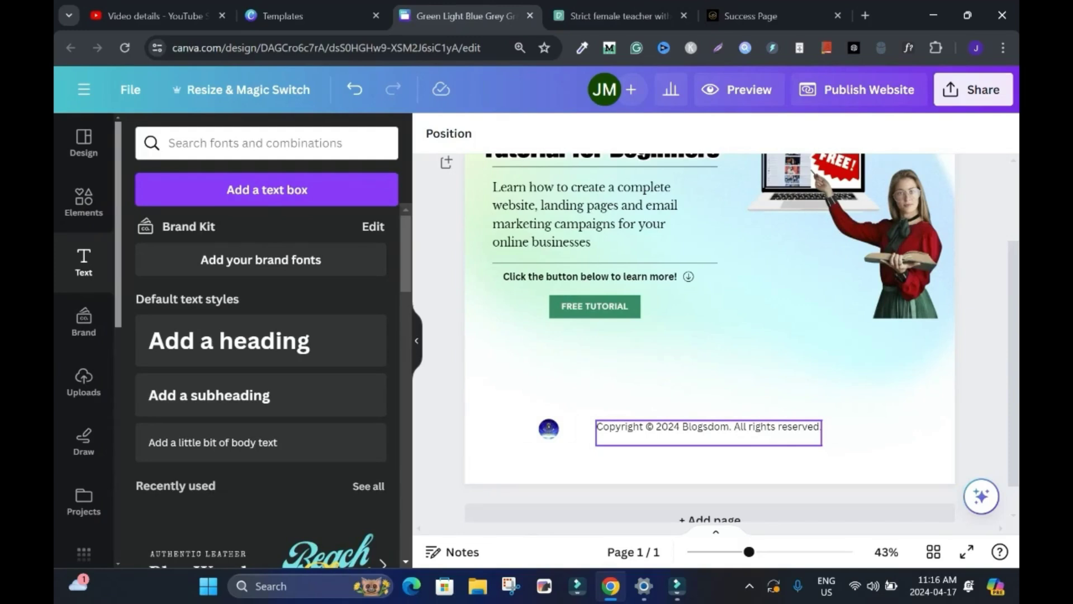
pyautogui.hotkey('ctrl', '5')
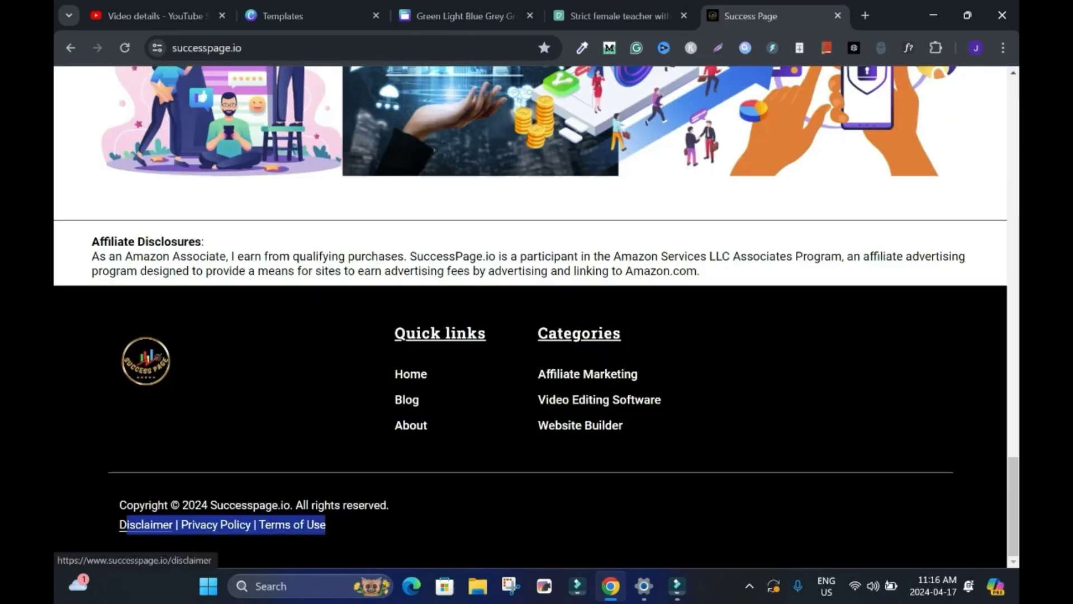
pyautogui.hotkey('ctrl', '3')
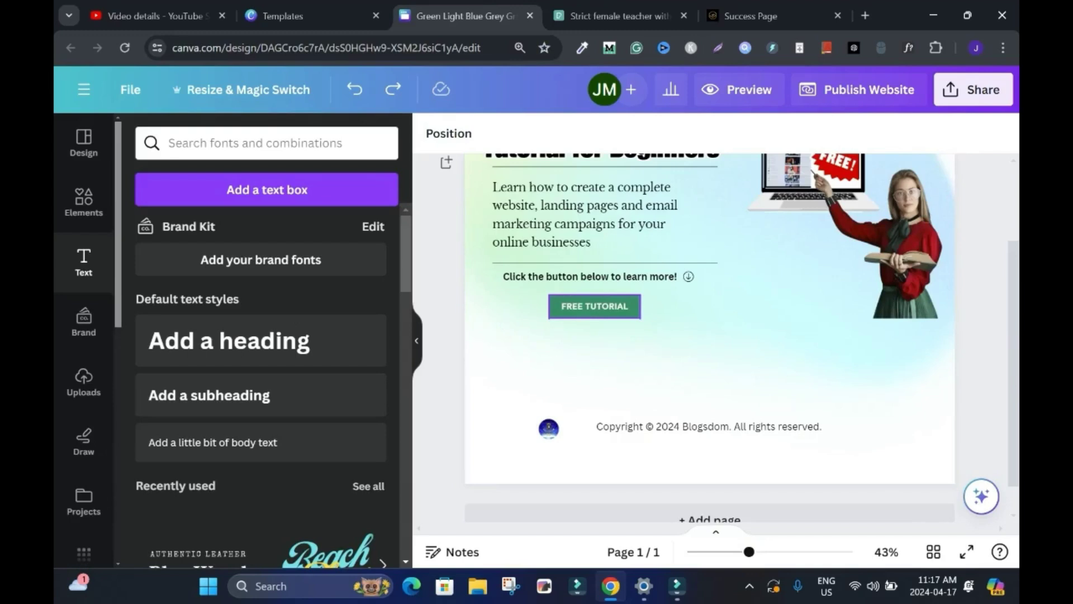
# Change the FREE TUTORIAL button's fill to the dark red from the photo colours.
pyautogui.click(635, 314)
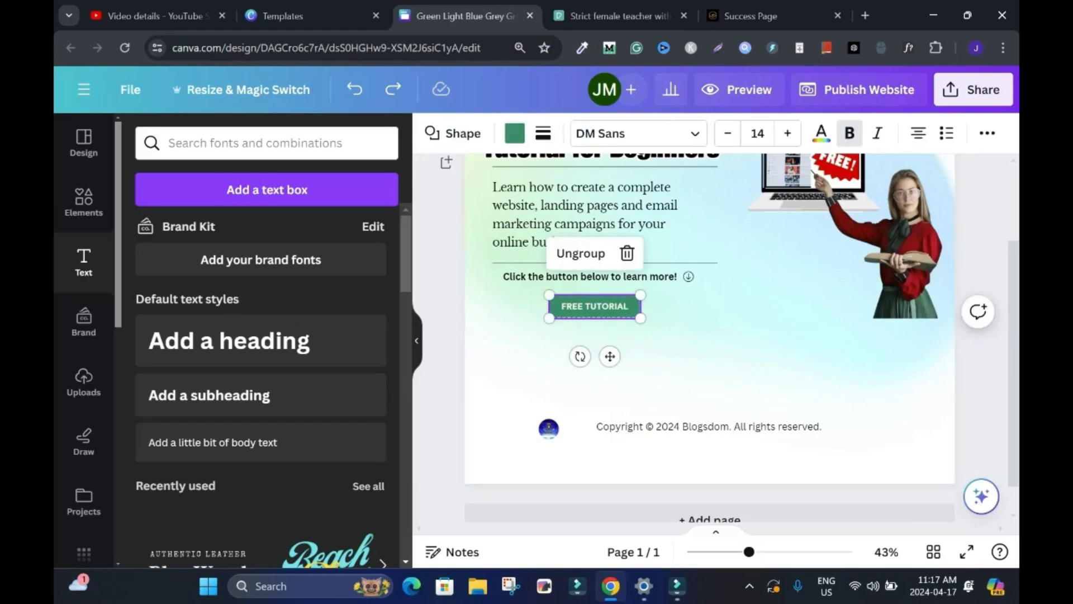
pyautogui.click(514, 133)
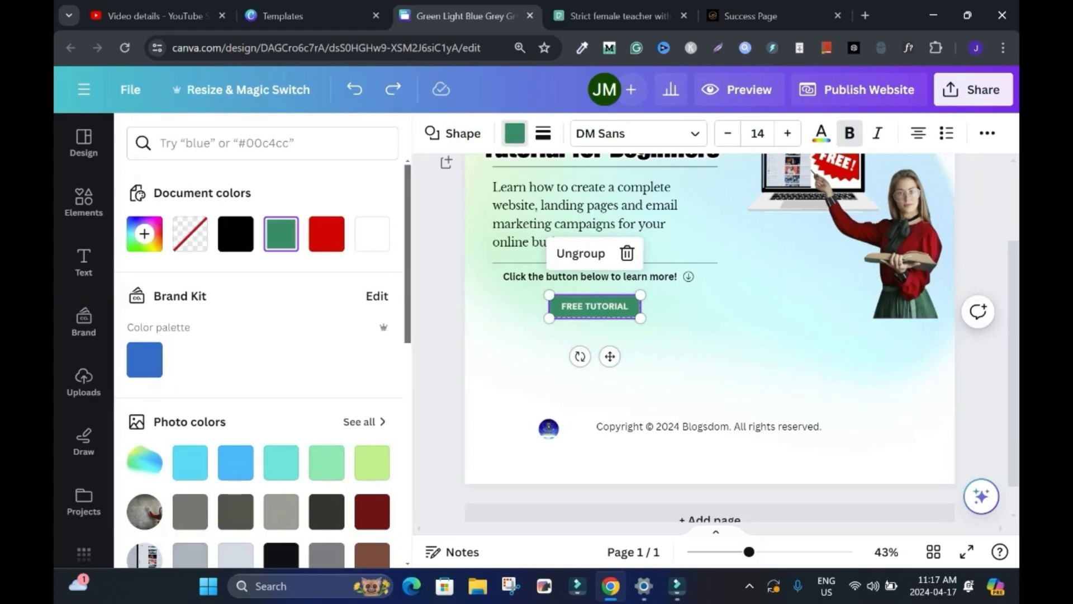
pyautogui.click(372, 511)
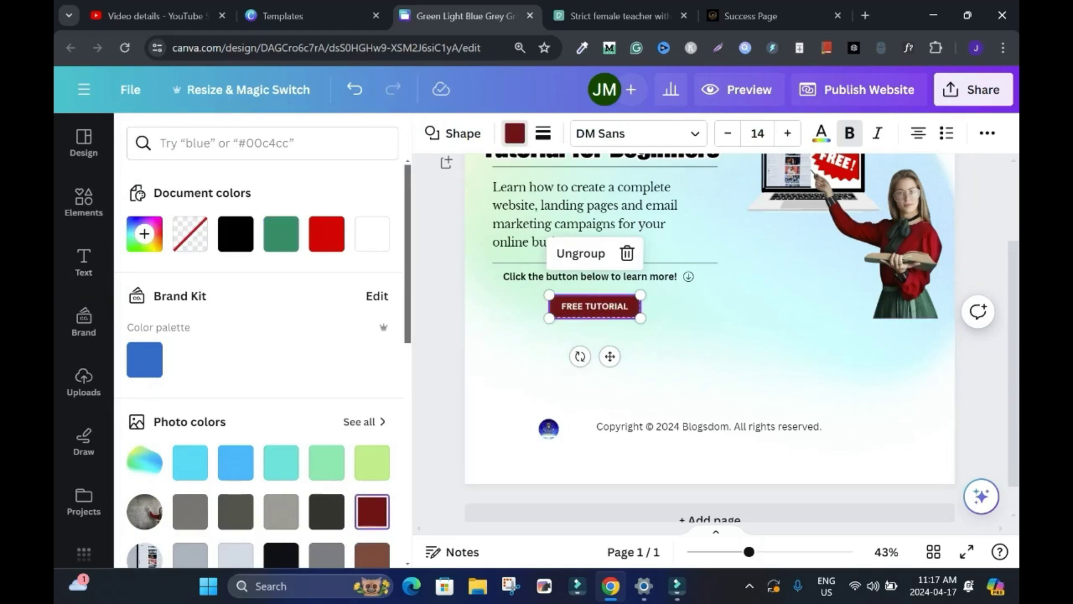
# Recolour the "FREE!" badge on the laptop screen with the same dark red photo colour.
pyautogui.scroll(3, 710, 336)
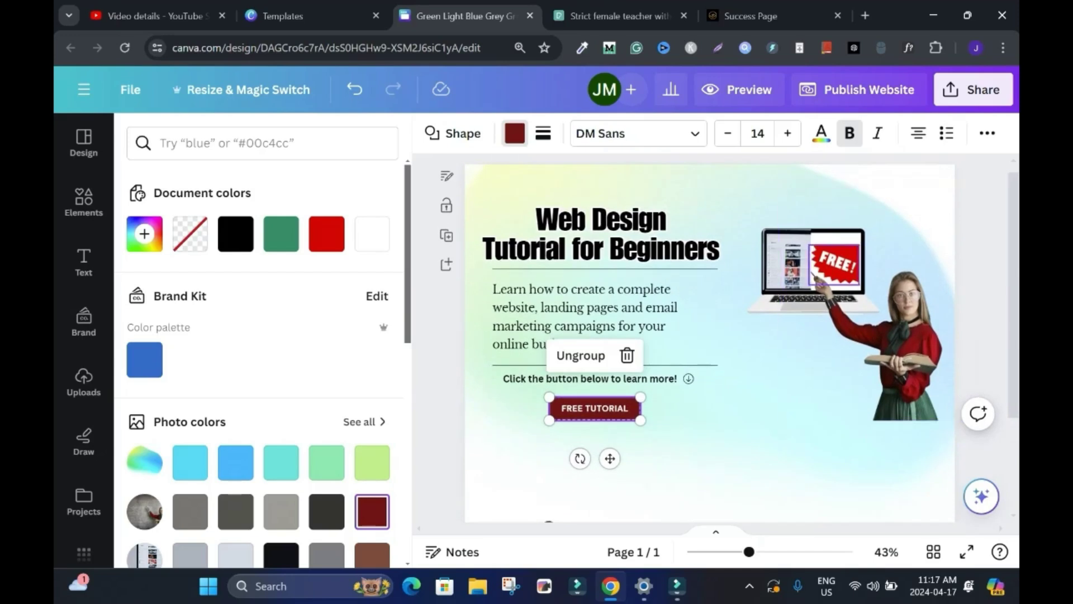
pyautogui.click(821, 277)
pyautogui.click(371, 511)
pyautogui.click(991, 319)
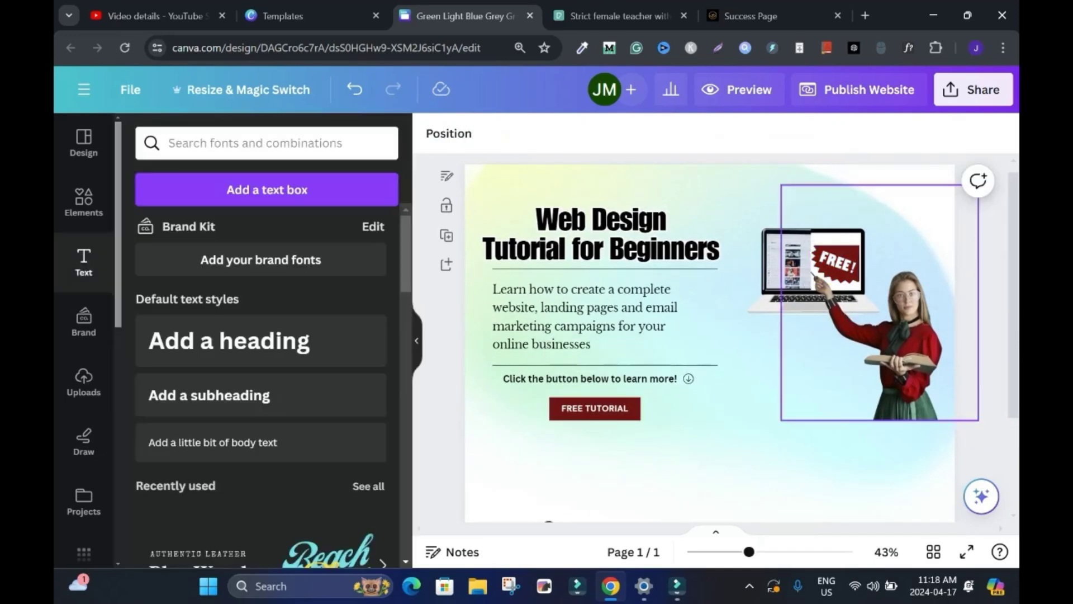
# Open the link entry for the FREE TUTORIAL button text, switch to YouTube and copy the channel address from Blogsdom's About details.
pyautogui.scroll(-2, 710, 335)
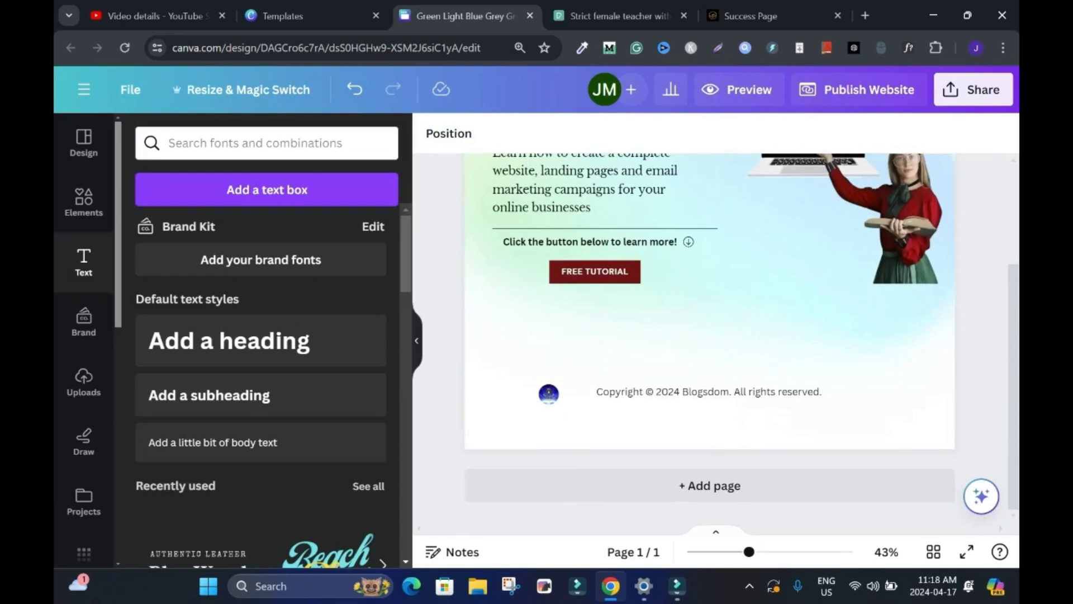
pyautogui.scroll(2, 710, 335)
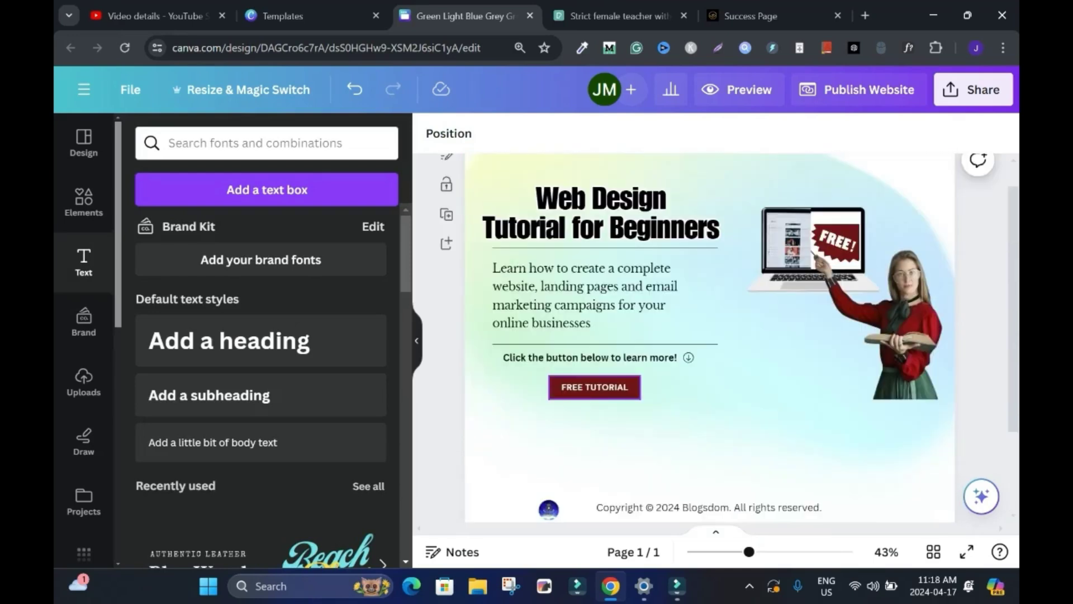
pyautogui.doubleClick(595, 387)
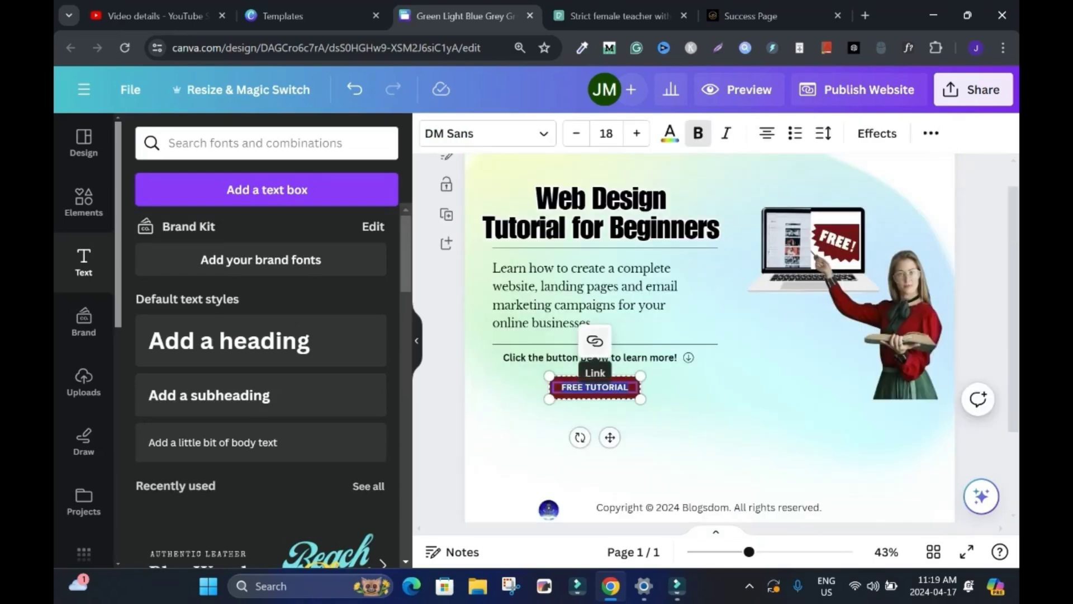
pyautogui.click(595, 342)
pyautogui.click(148, 16)
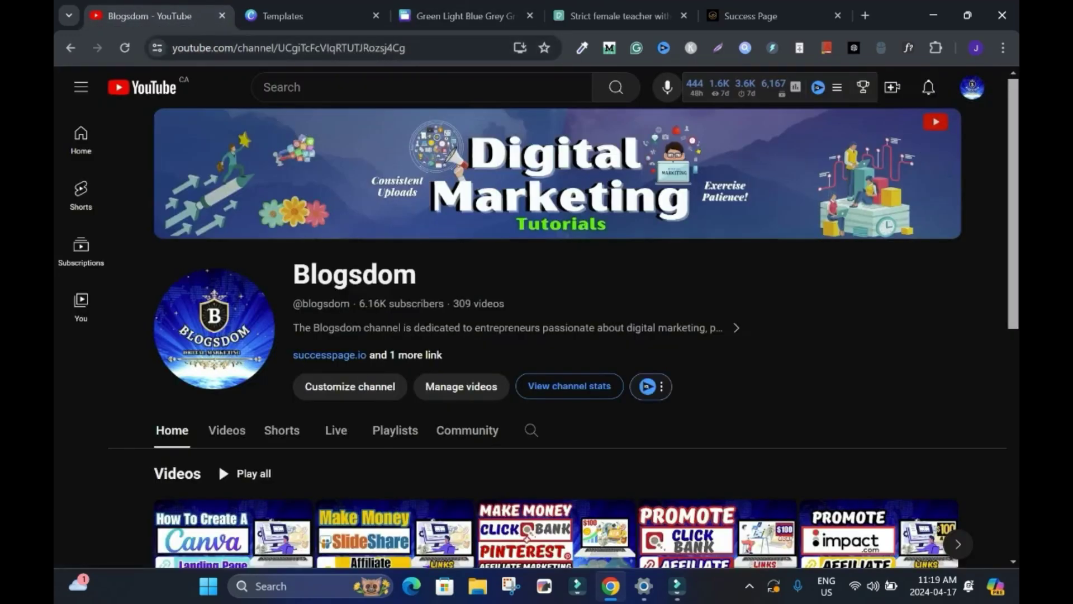
pyautogui.click(736, 328)
pyautogui.scroll(-4, 374, 341)
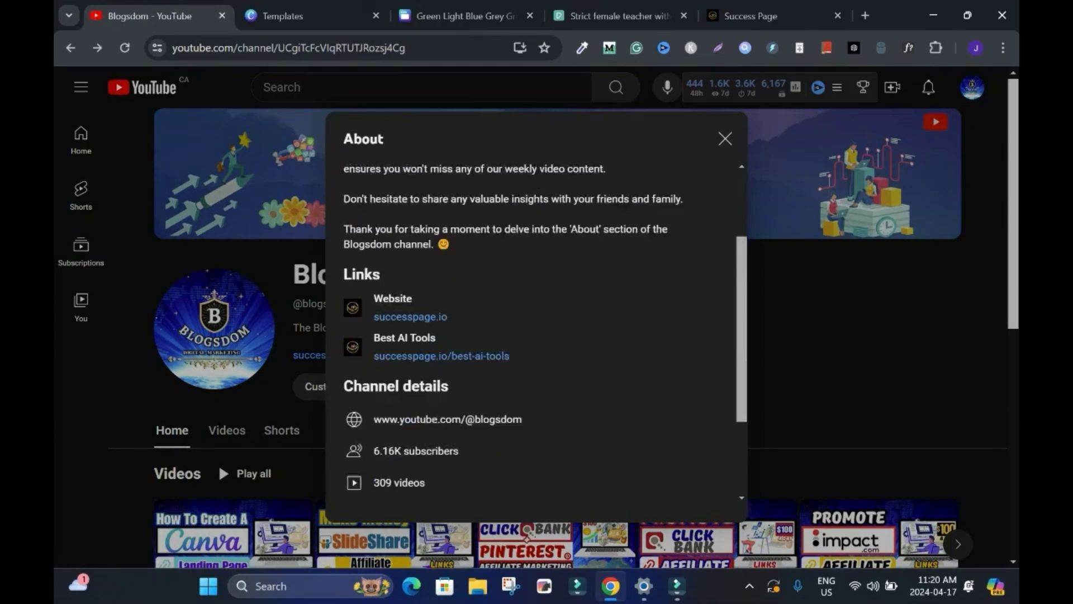
pyautogui.moveTo(374, 342); pyautogui.dragTo(522, 342)
pyautogui.hotkey('ctrl', 'c')
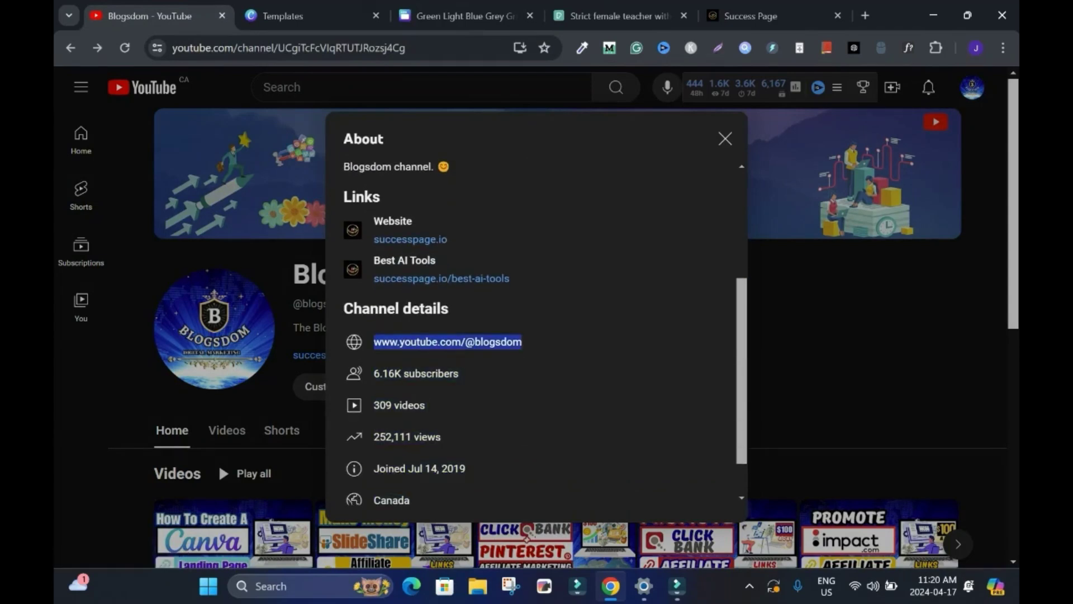
pyautogui.click(466, 17)
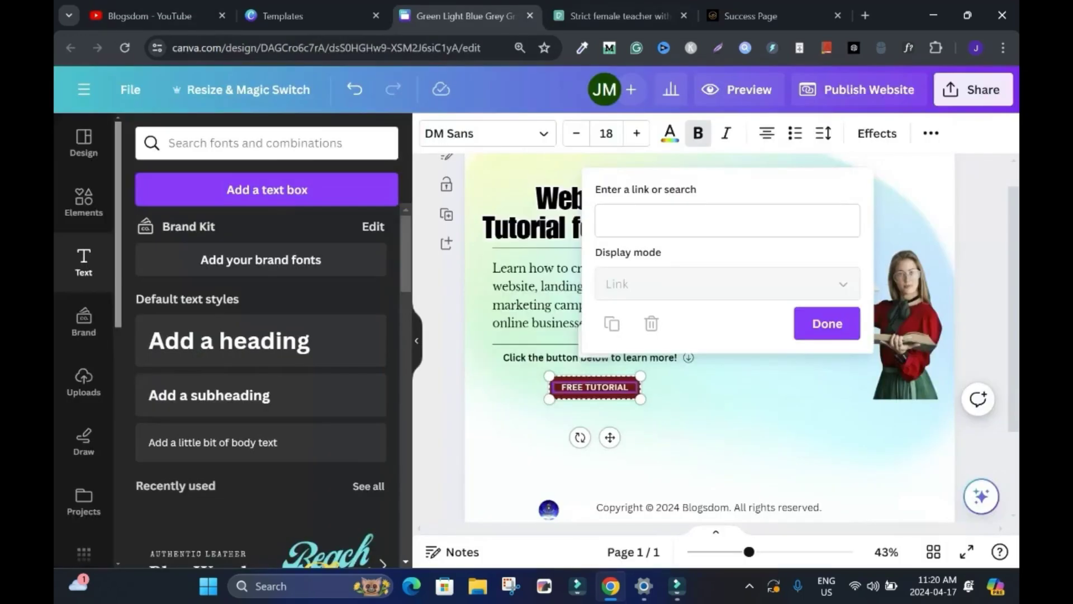
pyautogui.hotkey('ctrl', 'v')
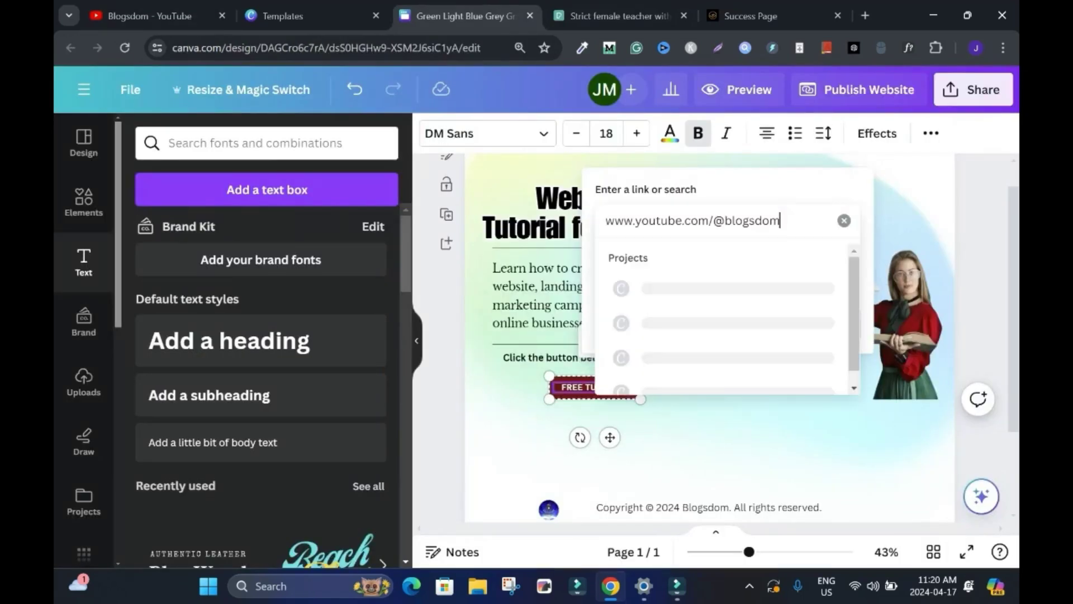
pyautogui.press('Return')
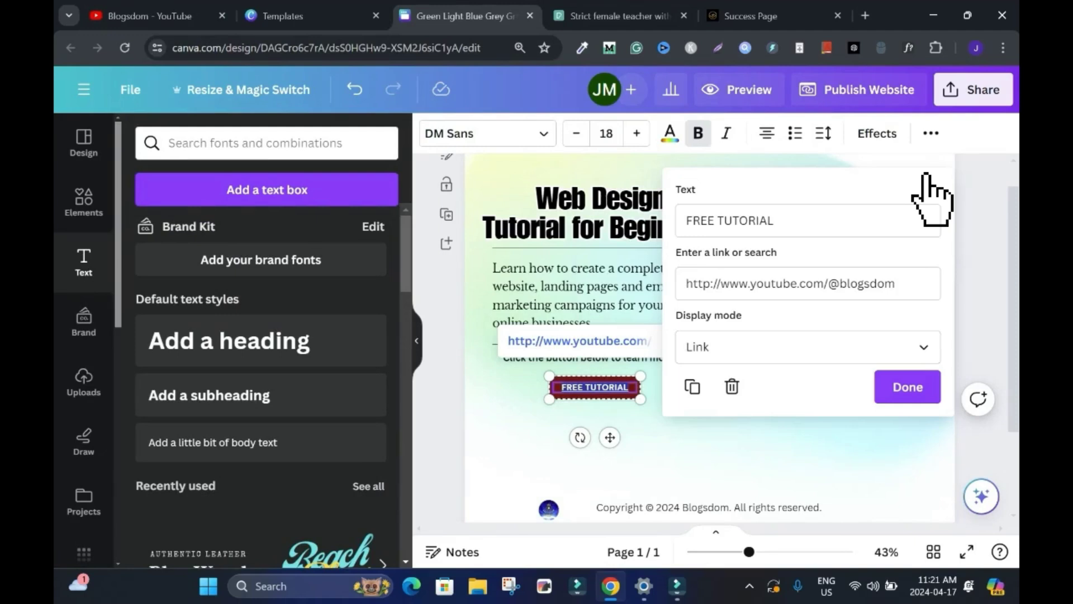
# Keep Link as the display mode for the FREE TUTORIAL text link, finish the link settings and deselect the button.
pyautogui.click(916, 347)
pyautogui.press('Return')
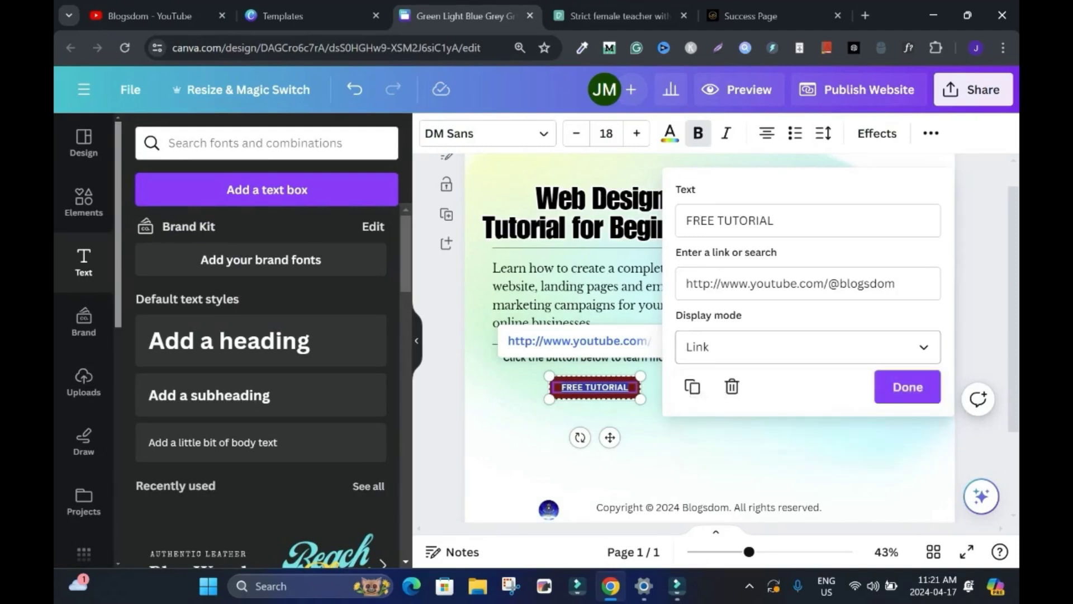
pyautogui.click(881, 381)
pyautogui.click(793, 441)
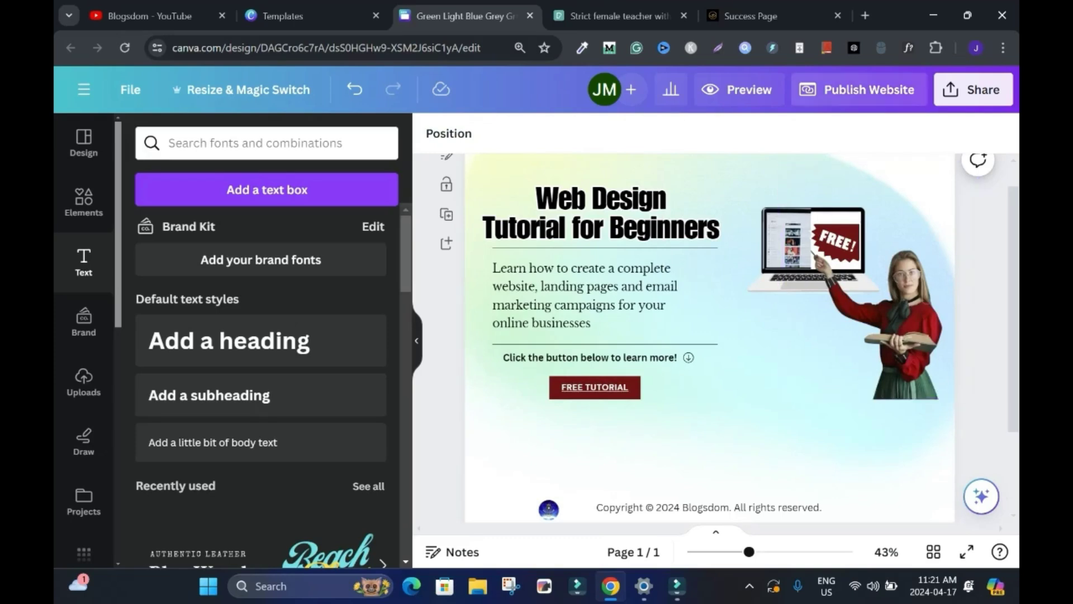
# Open the website publishing options and set the website URL to justatutorial.my.canva.site.
pyautogui.click(860, 99)
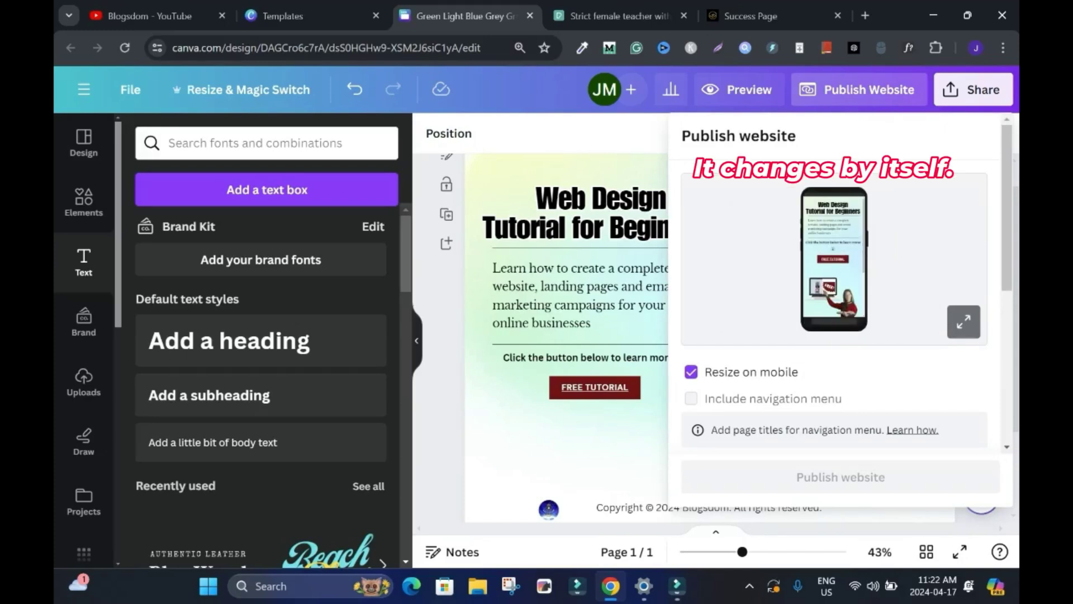
pyautogui.moveTo(1006, 208); pyautogui.dragTo(1006, 303)
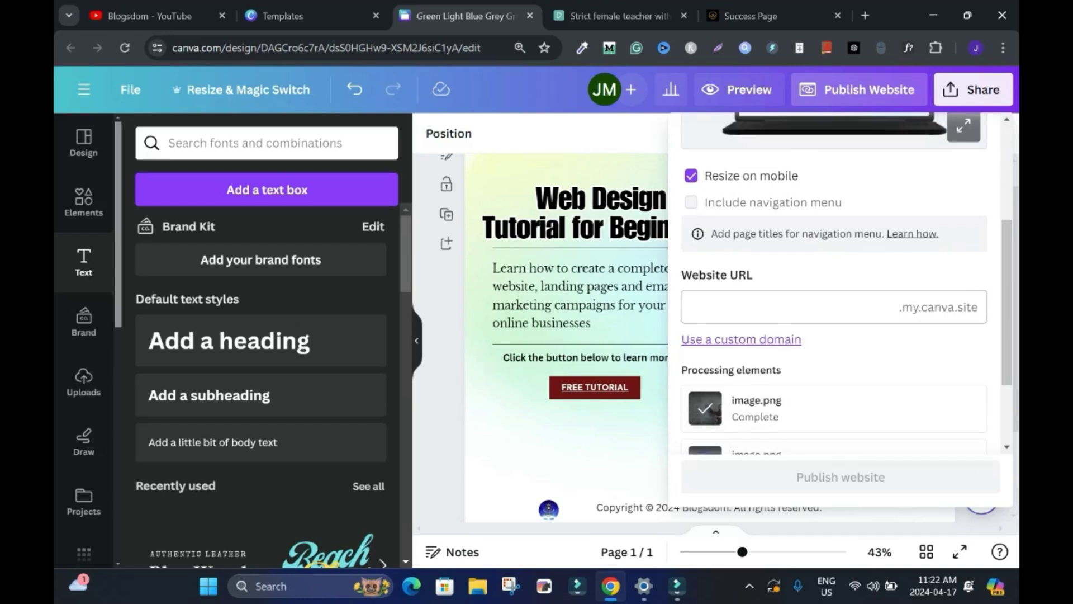
pyautogui.write('justatutorial')
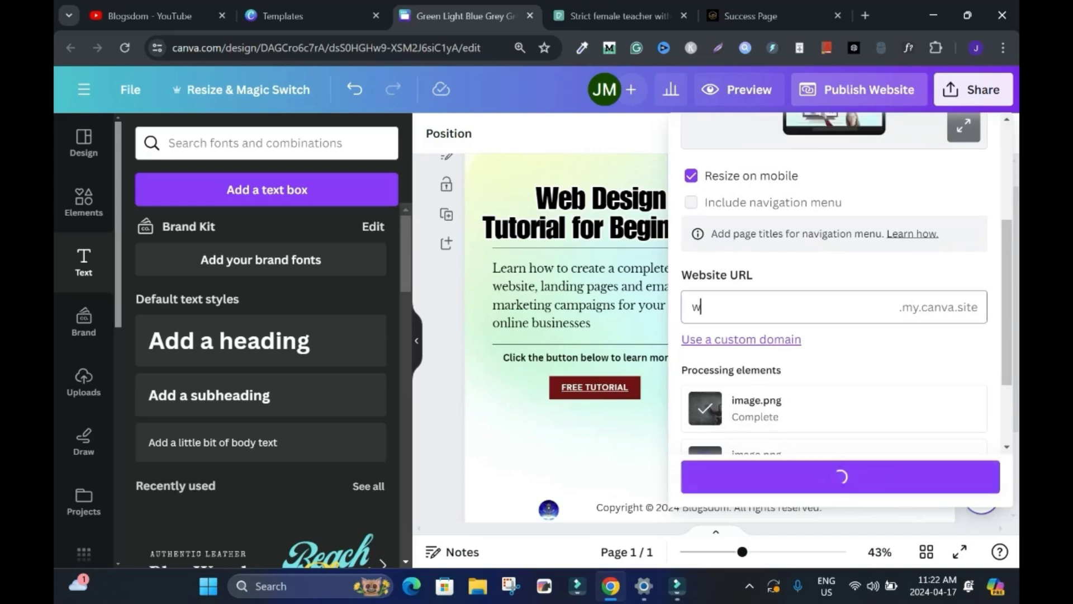
pyautogui.scroll(-2, 838, 280)
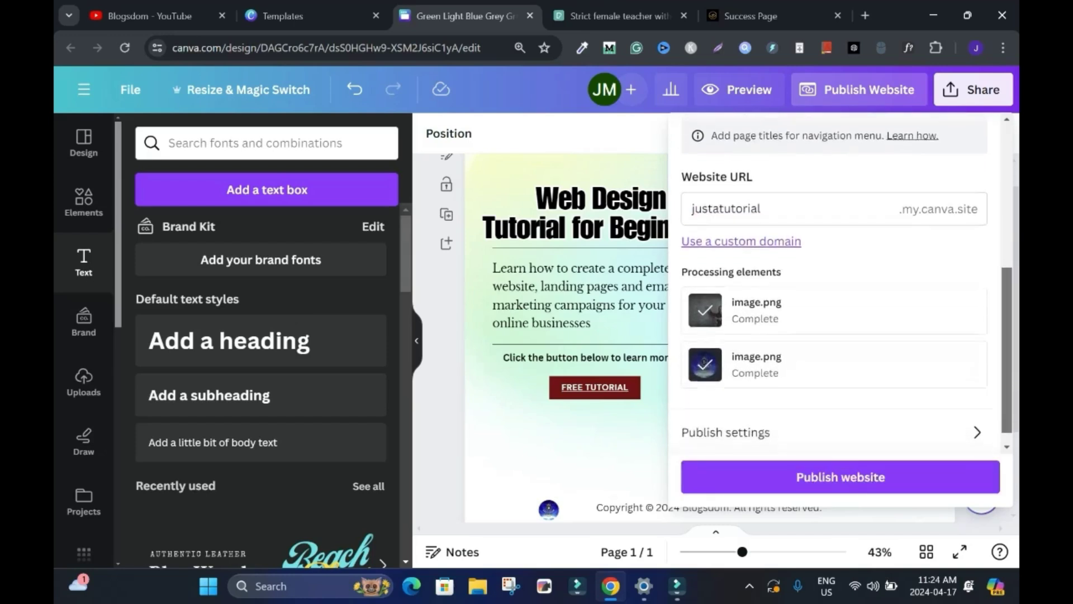
# Check the enlarged desktop preview of the landing page, close it and publish the website.
pyautogui.scroll(5, 838, 280)
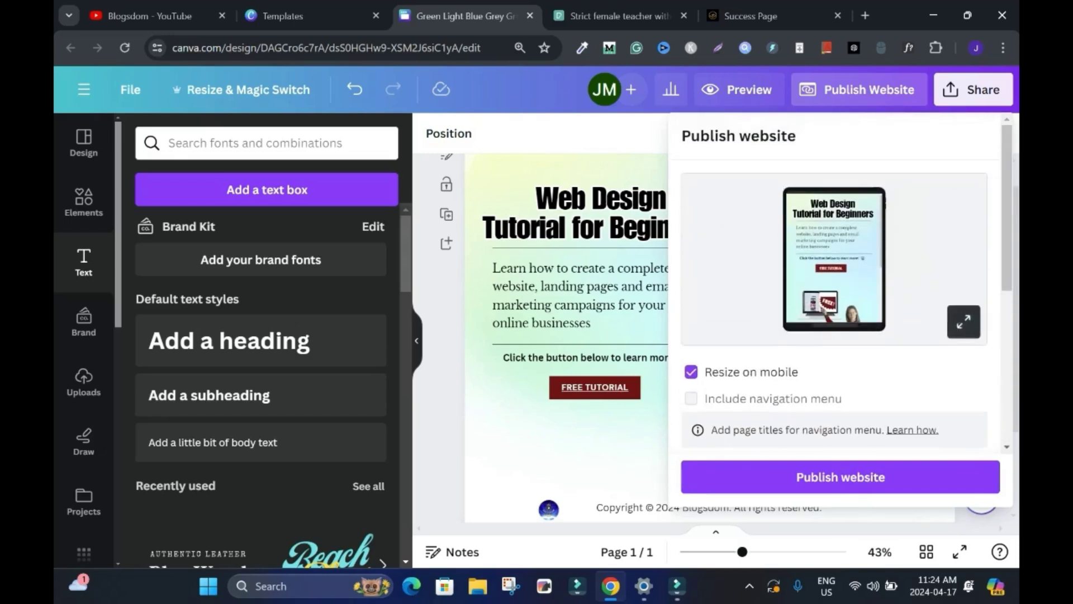
pyautogui.click(964, 322)
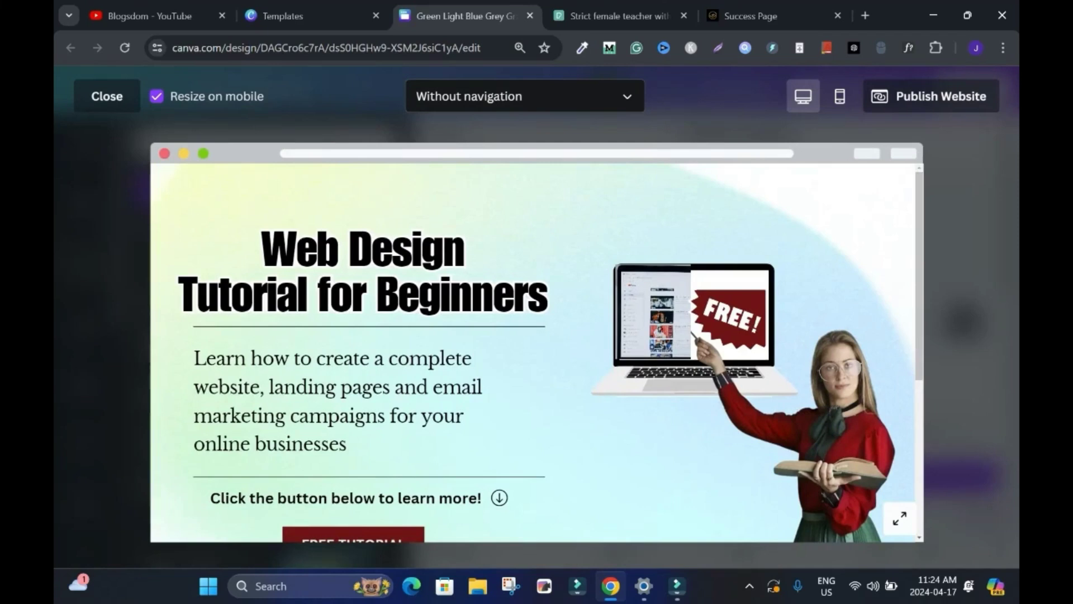
pyautogui.press('Escape')
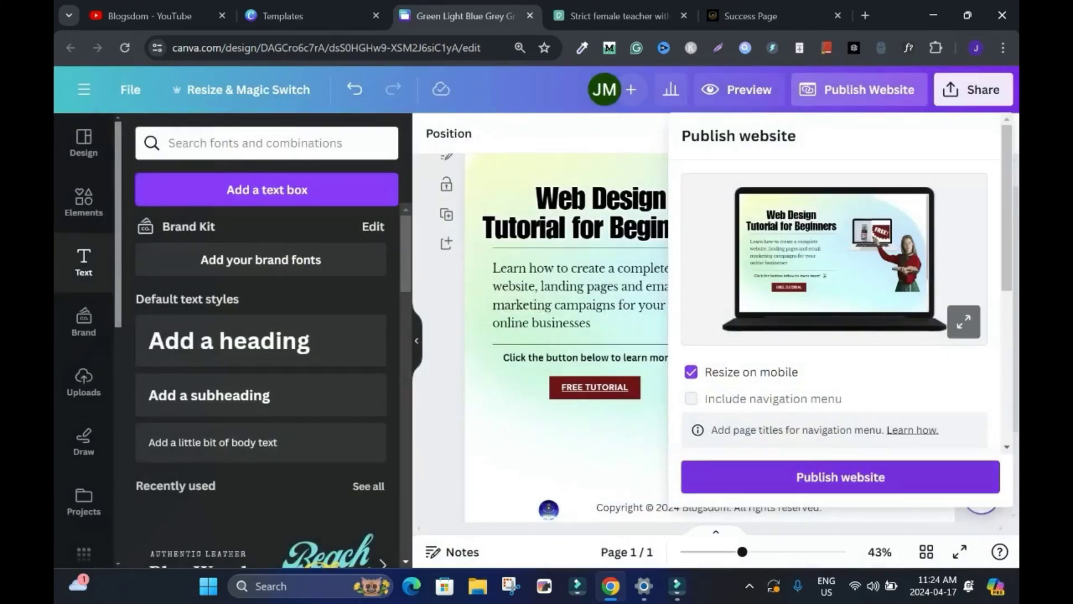
pyautogui.click(840, 477)
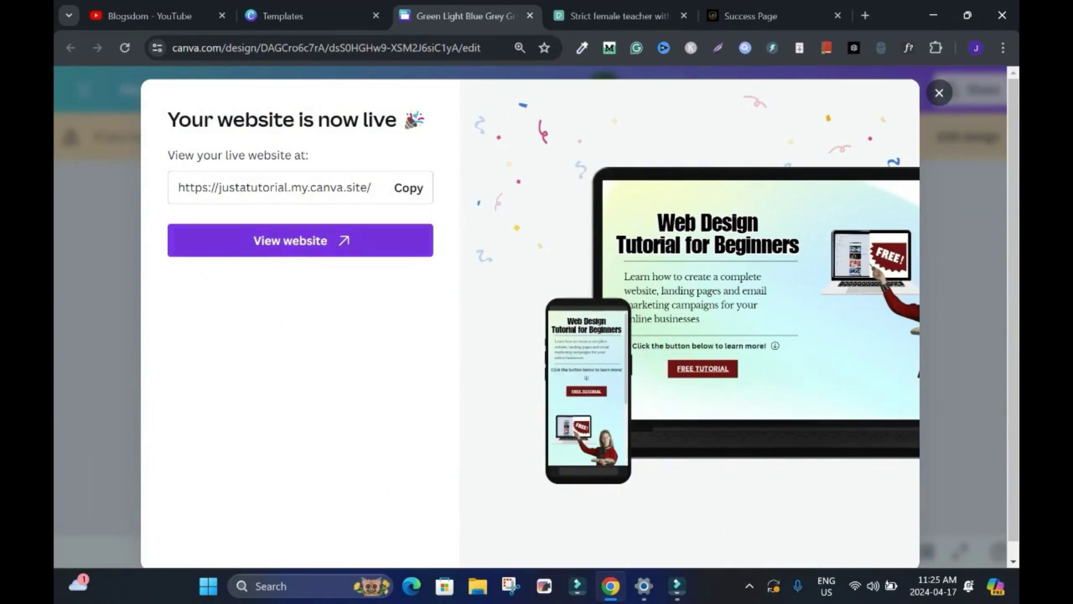
# Copy the live website's address and open it in a new browser tab.
pyautogui.click(408, 188)
pyautogui.hotkey('ctrl', 't')
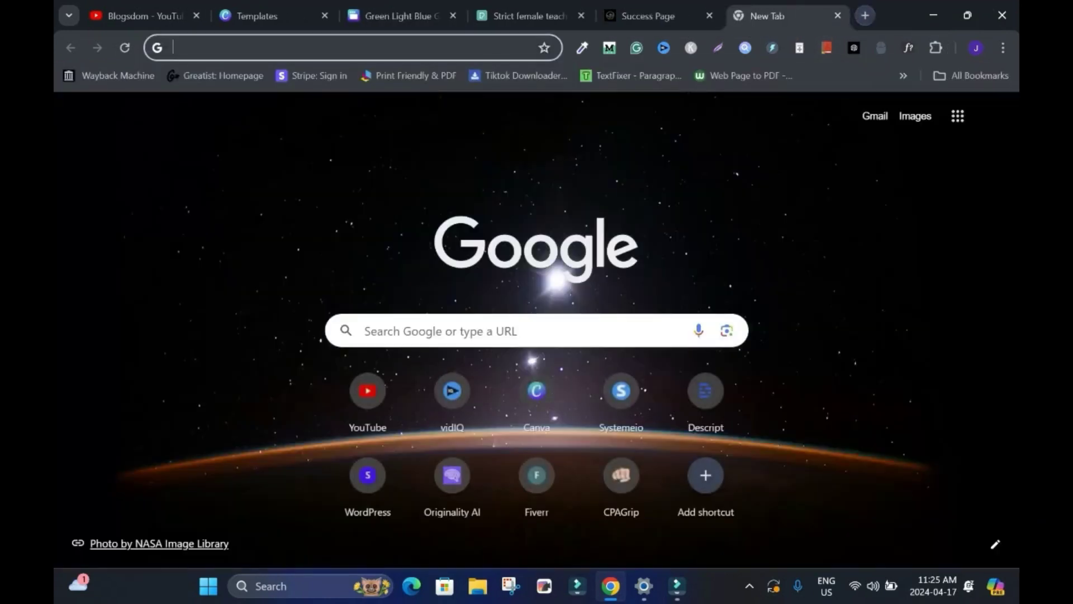
pyautogui.hotkey('ctrl', 'v')
pyautogui.press('Return')
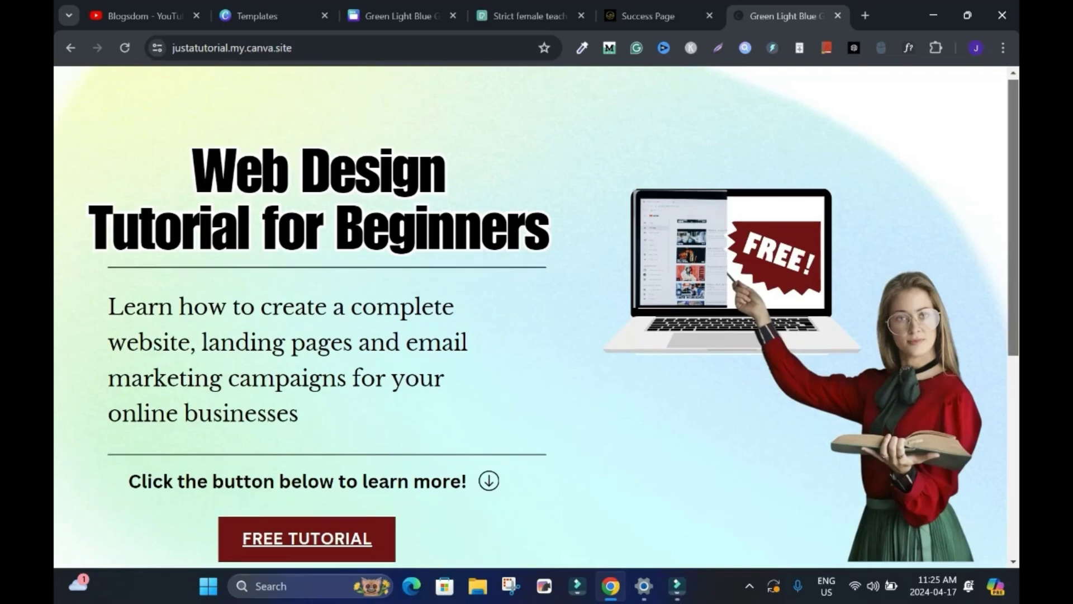
# Examine the live landing page down to its logo and copyright footer, and test the FREE TUTORIAL button's link.
pyautogui.scroll(-2, 536, 313)
pyautogui.scroll(-5, 536, 313)
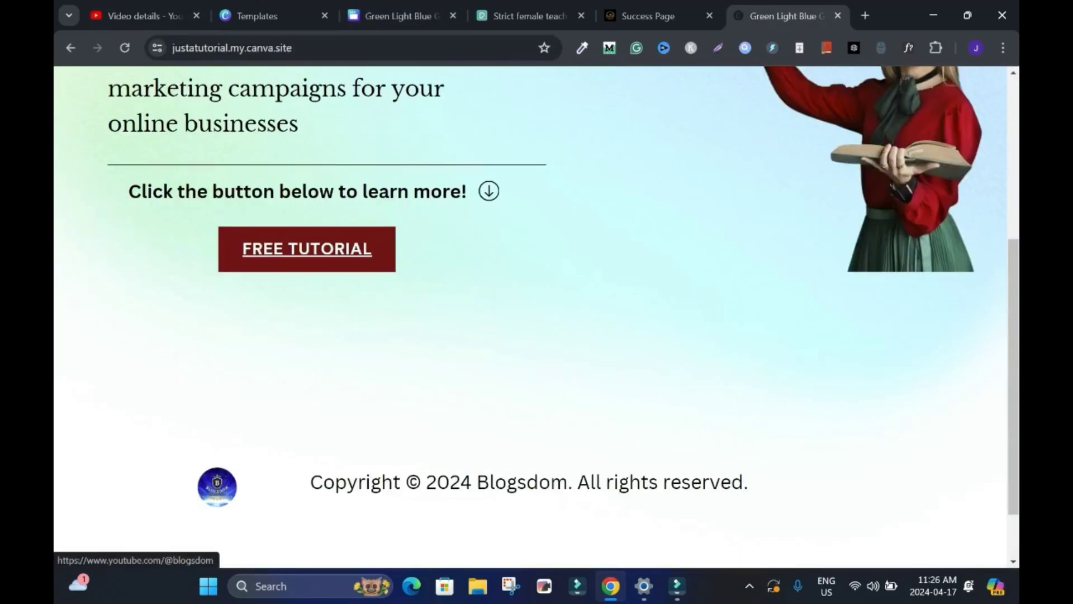
pyautogui.click(217, 487)
pyautogui.click(224, 276)
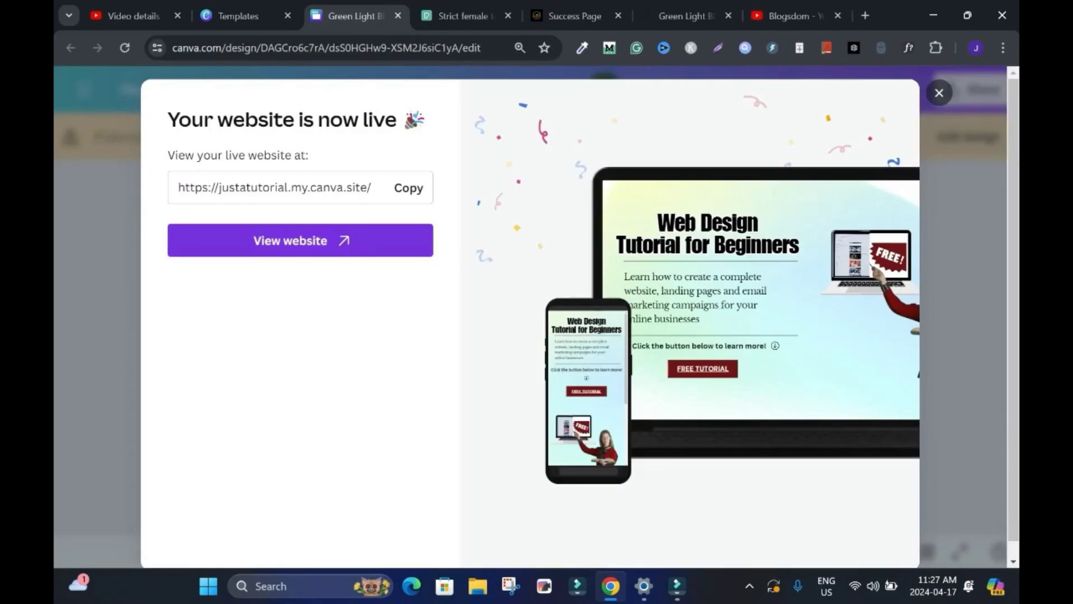
# View the live website from the publish confirmation, return to the earlier copy of the page and reload it.
pyautogui.click(290, 240)
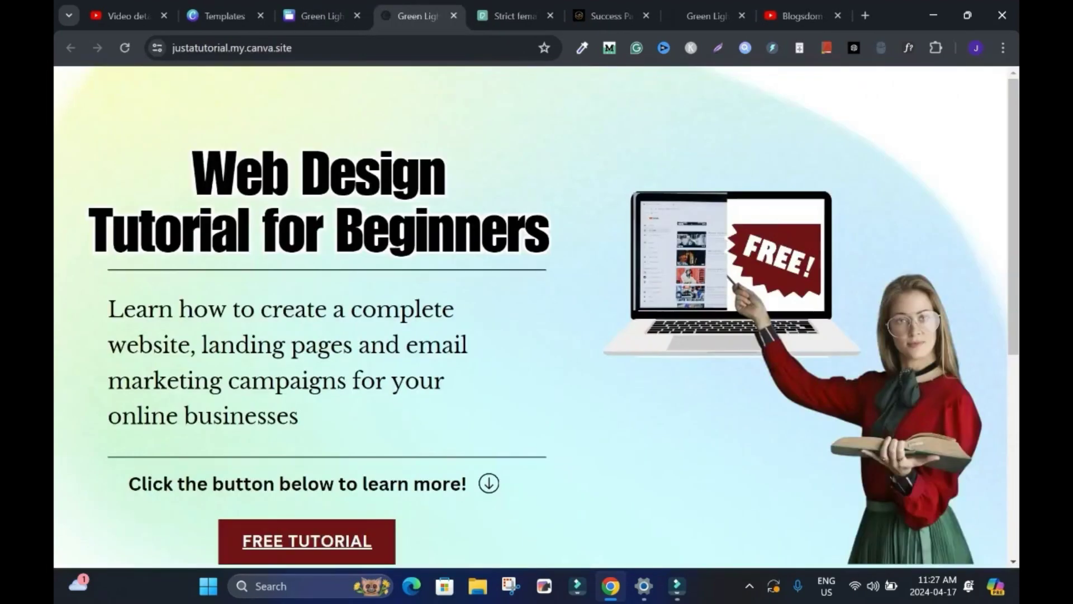
pyautogui.click(706, 16)
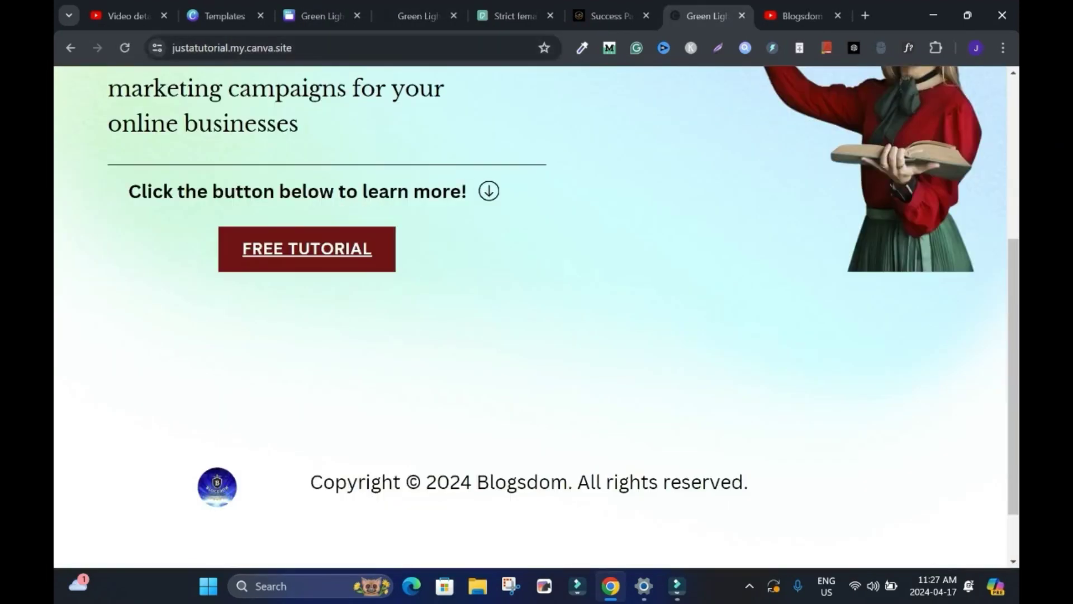
pyautogui.click(347, 48)
pyautogui.click(347, 48)
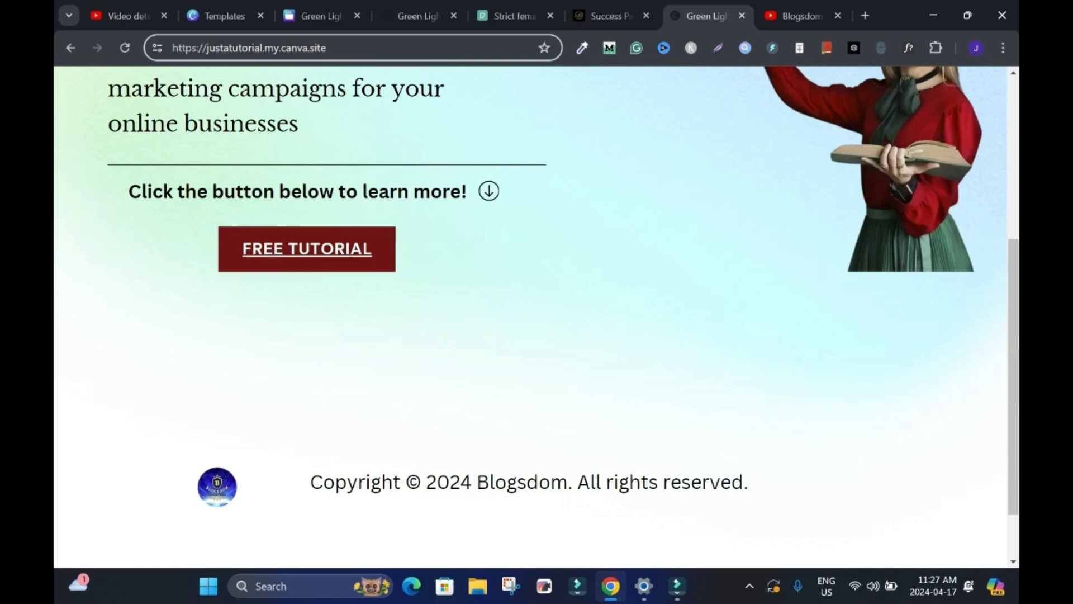
pyautogui.press('Return')
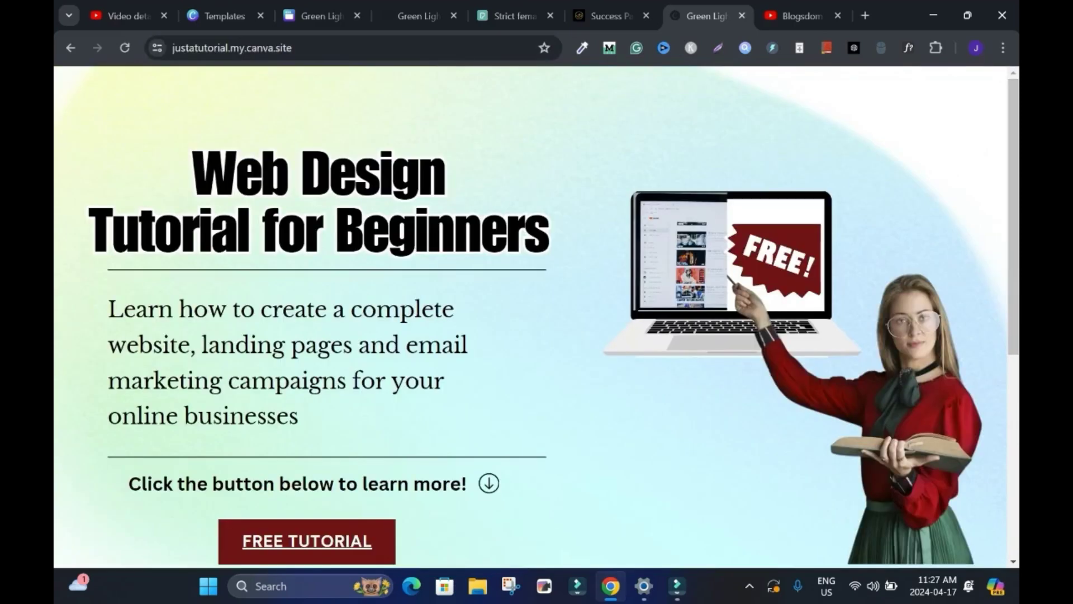
pyautogui.moveTo(173, 48); pyautogui.dragTo(176, 48)
pyautogui.click(197, 47)
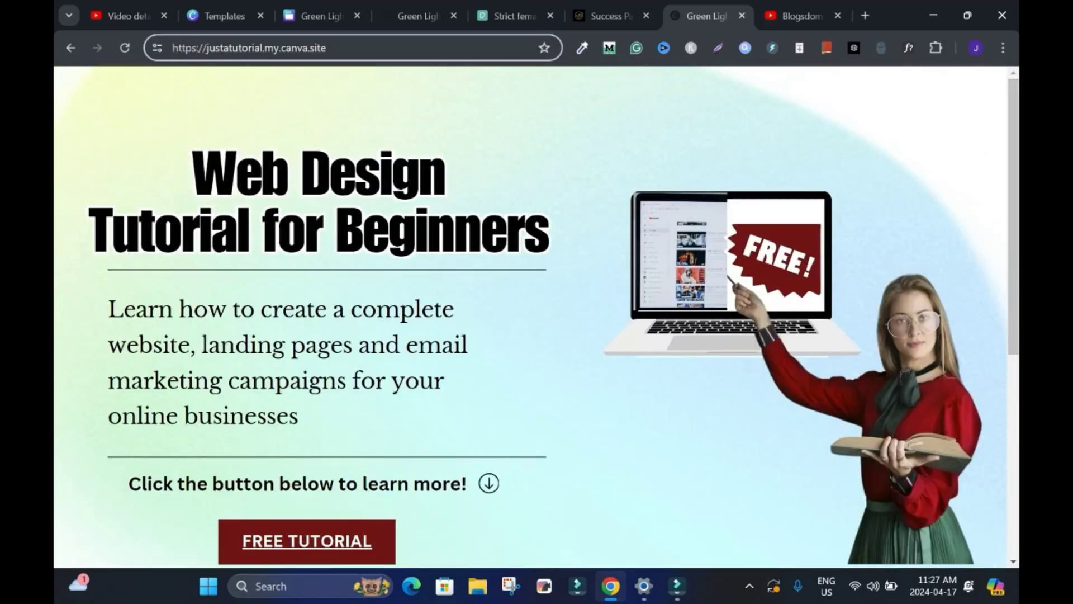
pyautogui.moveTo(1014, 207)
pyautogui.mouseDown()
pyautogui.moveTo(1013, 335)
pyautogui.moveTo(1014, 206)
pyautogui.mouseUp()
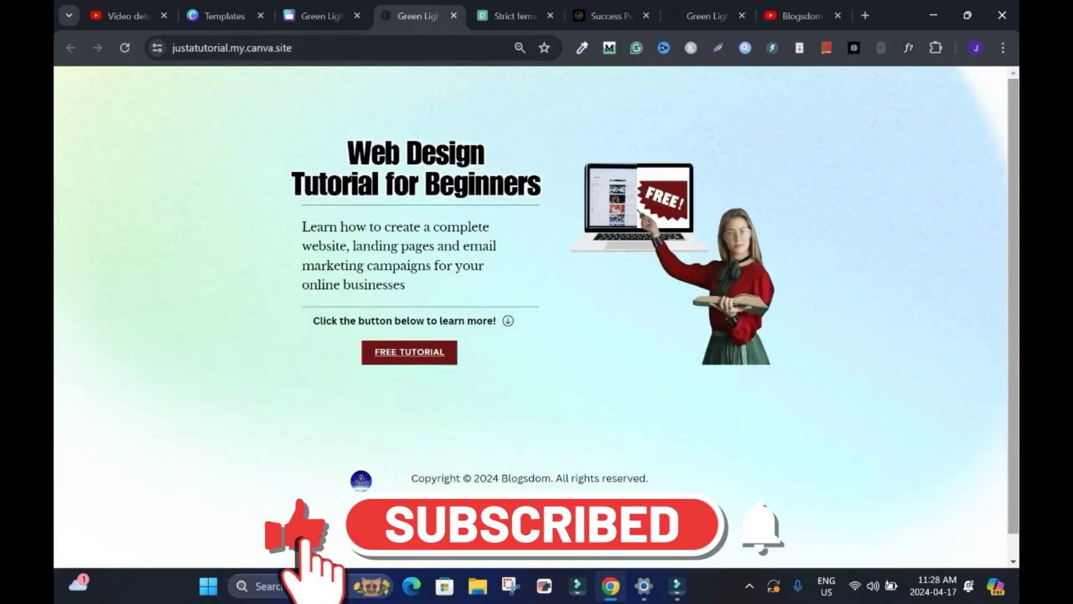